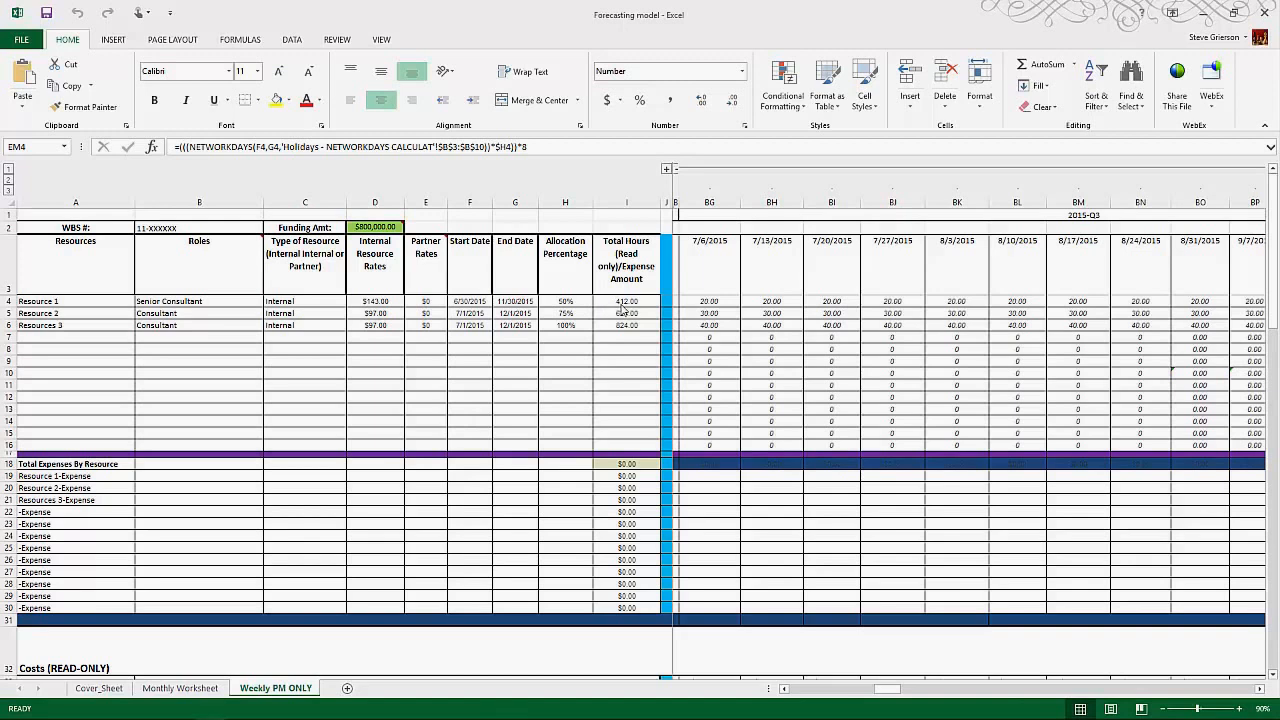
# Step: Review Resource 1's total hours and the weekly hour columns from 7/6/2015 through the end of 2015-Q4
pyautogui.click(624, 302)
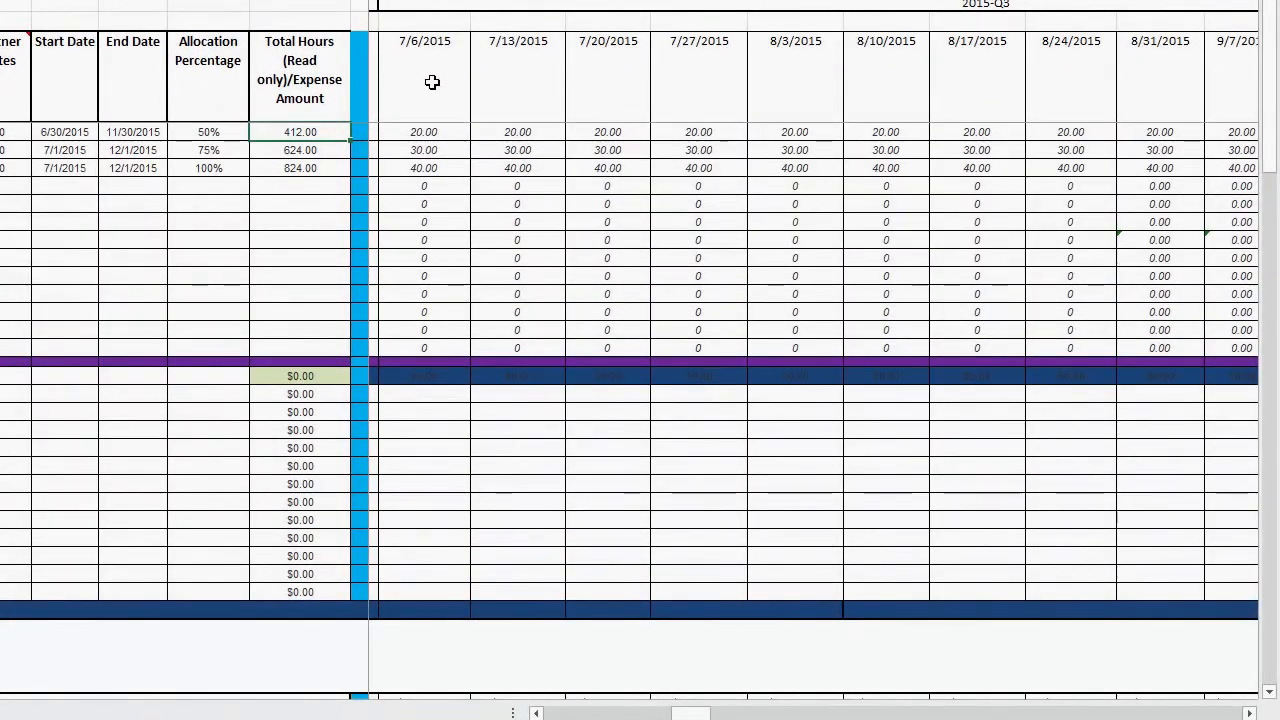
pyautogui.click(421, 73)
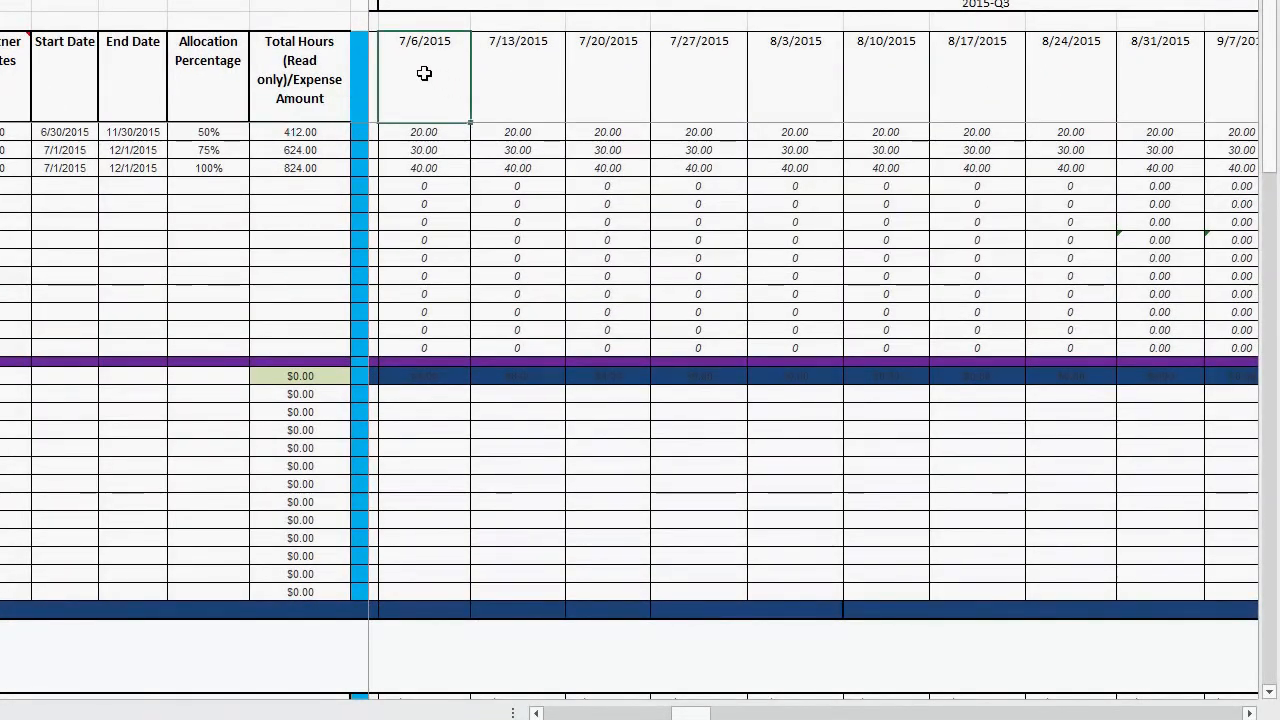
pyautogui.click(519, 77)
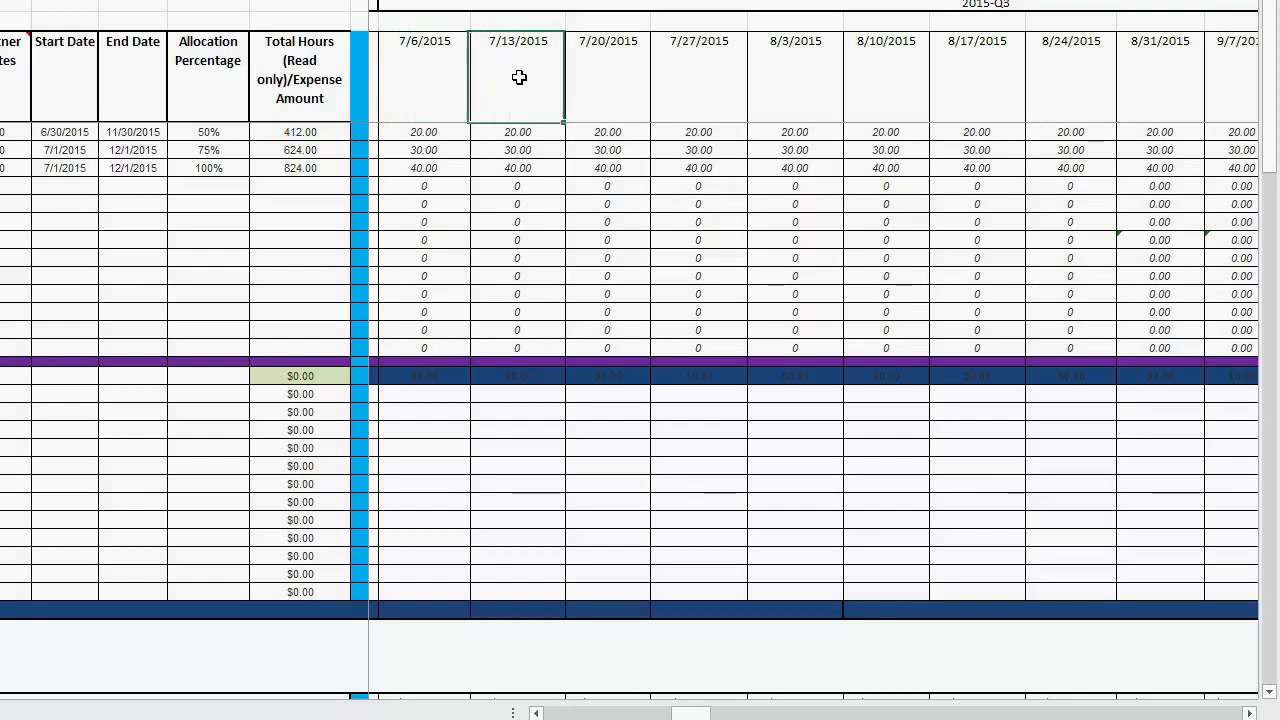
pyautogui.click(608, 77)
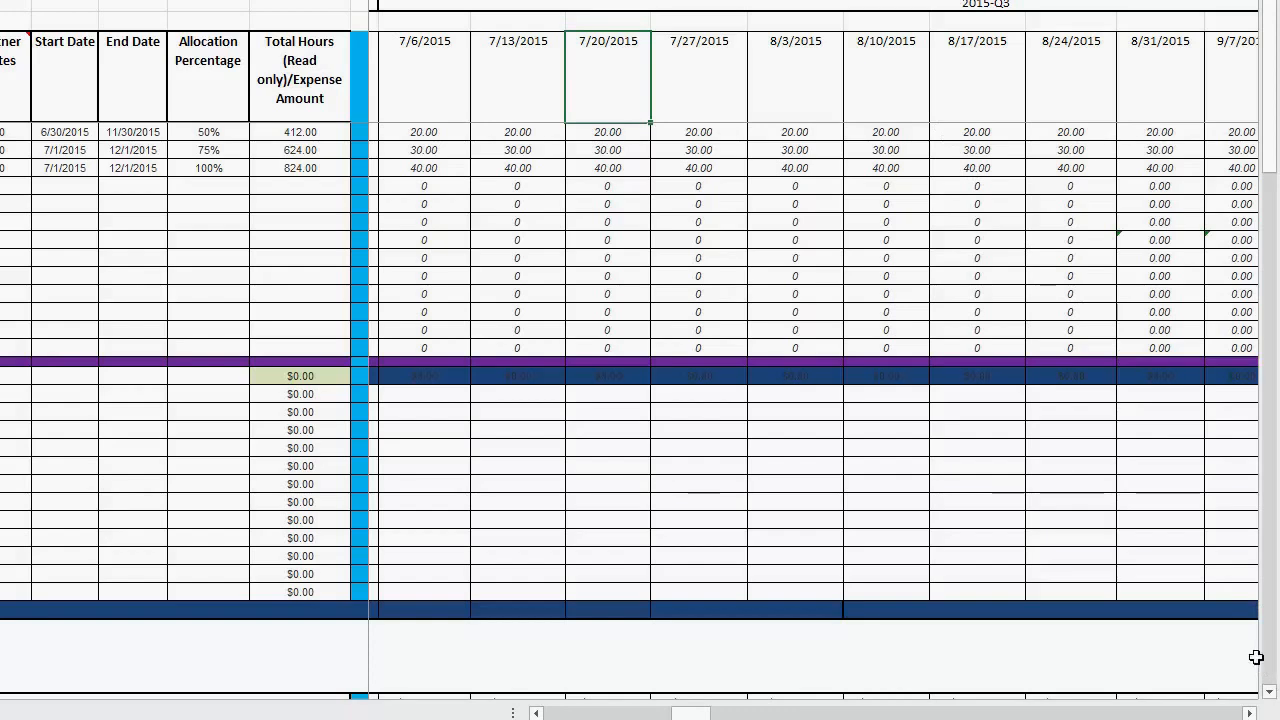
pyautogui.click(1240, 714)
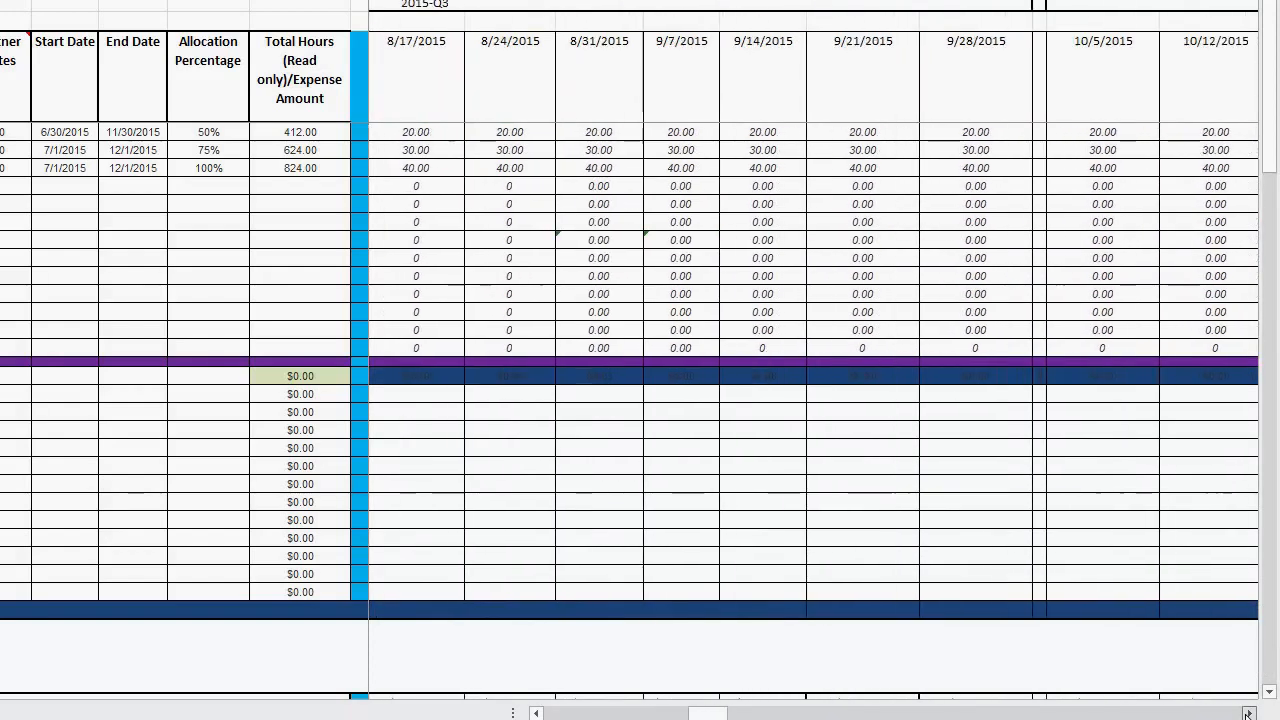
pyautogui.click(1248, 714)
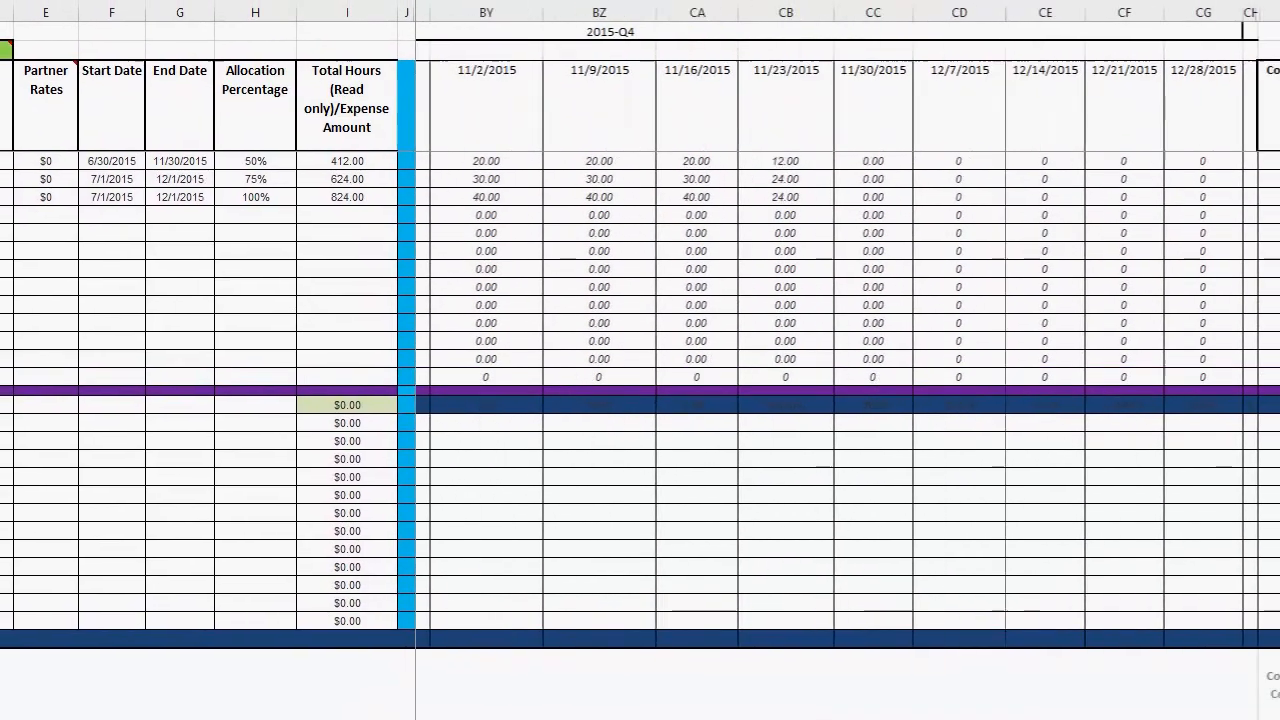
pyautogui.click(1262, 717)
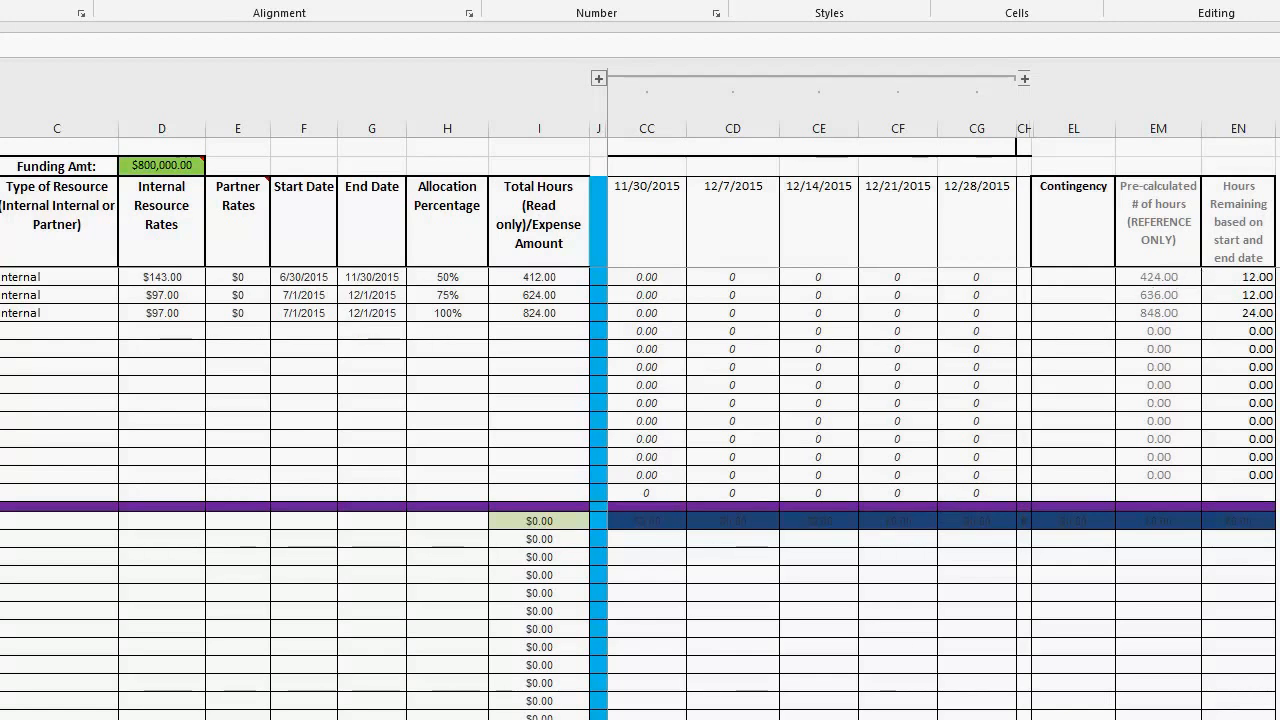
# Step: Examine the read-only Costs section, including the contingency columns and the weekly costs per resource from 7/6/2015
pyautogui.scroll(-7, 640, 450)
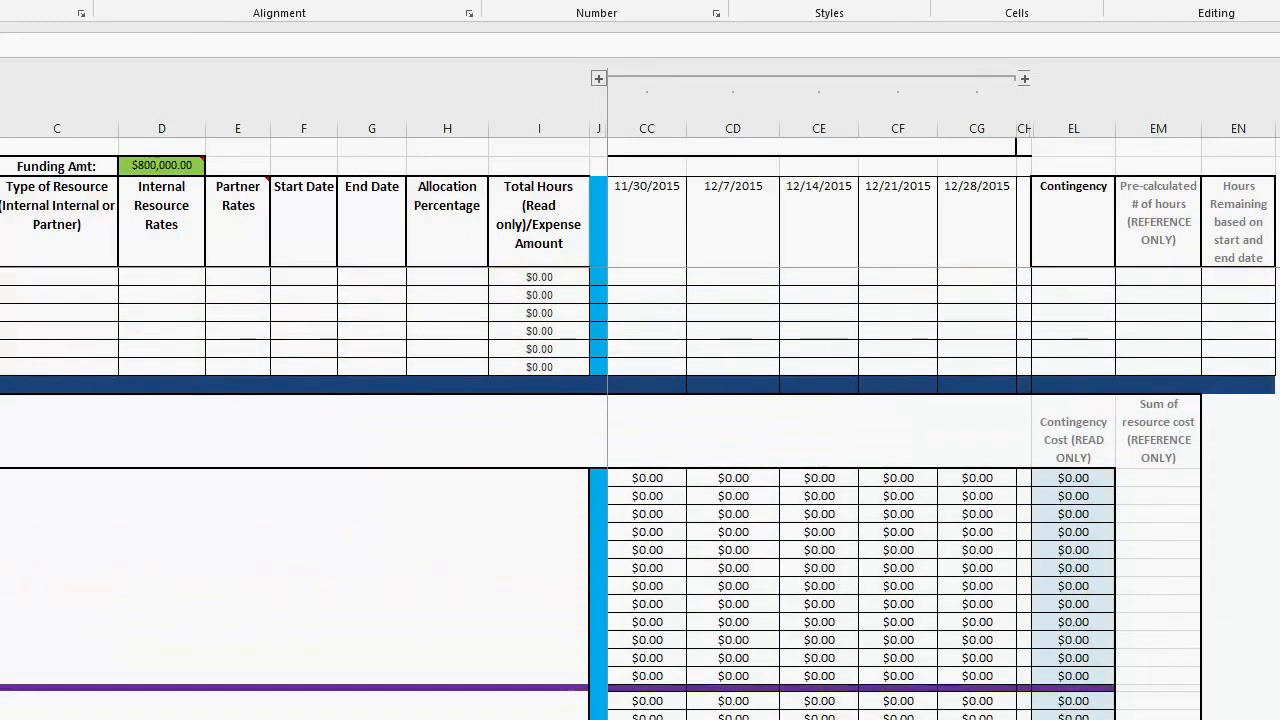
pyautogui.scroll(-5, 640, 450)
pyautogui.hscroll(-8, 944, 400)
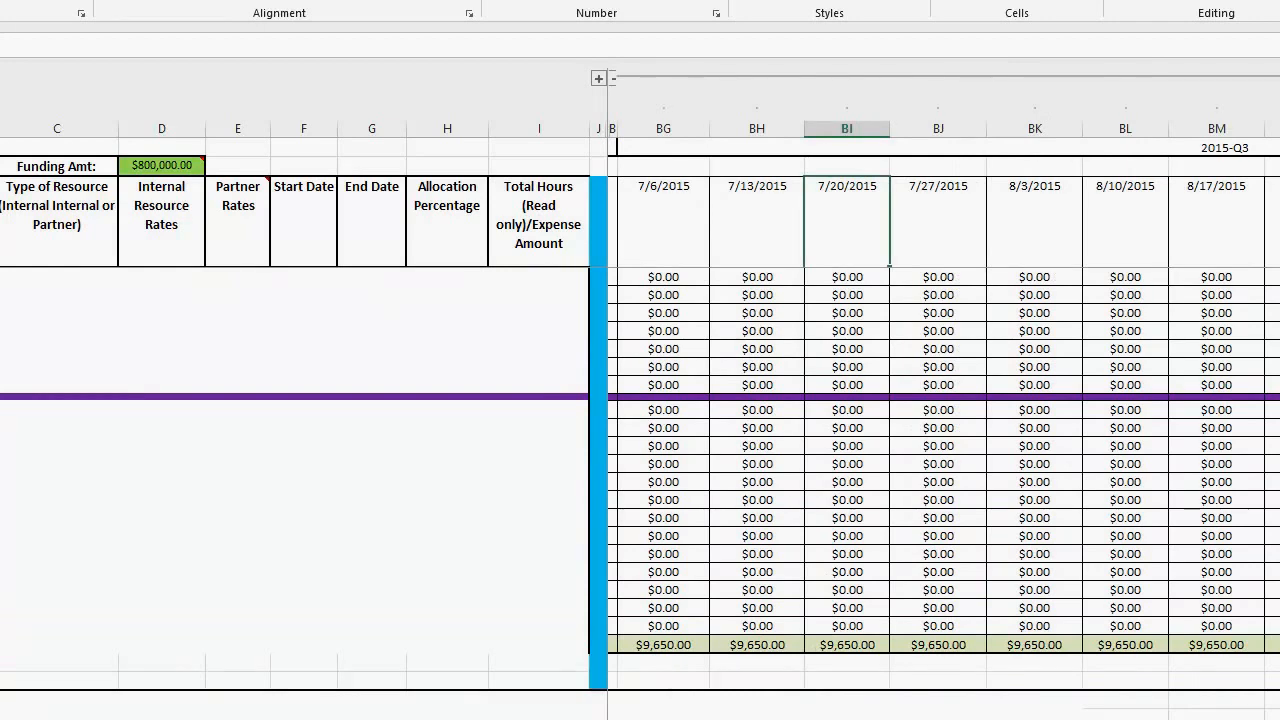
pyautogui.scroll(1, 944, 490)
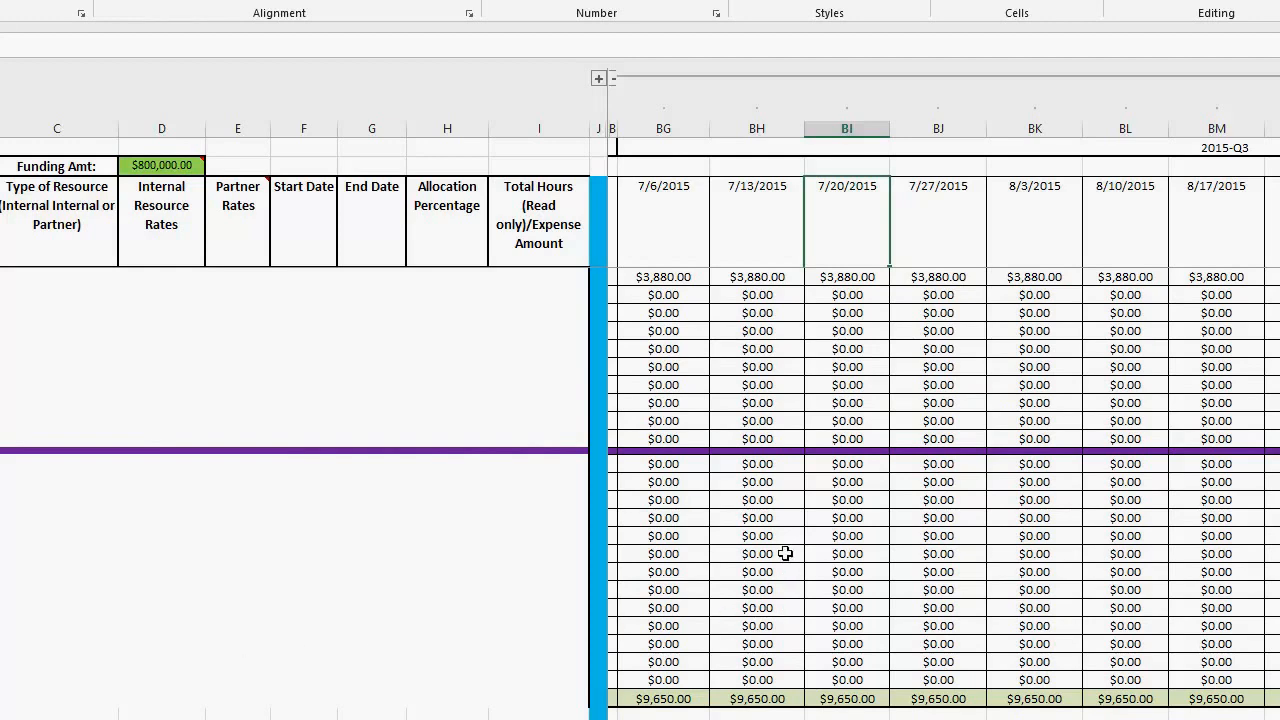
pyautogui.scroll(4, 820, 600)
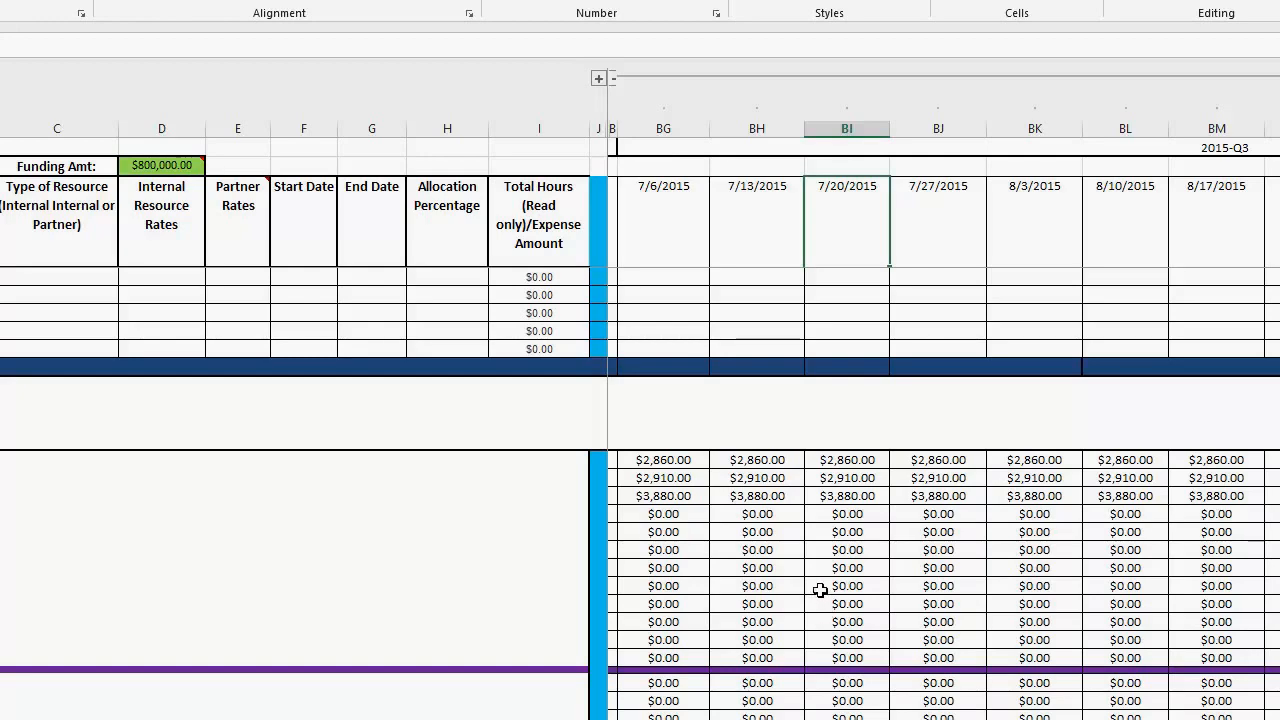
pyautogui.scroll(5, 820, 590)
pyautogui.scroll(2, 820, 590)
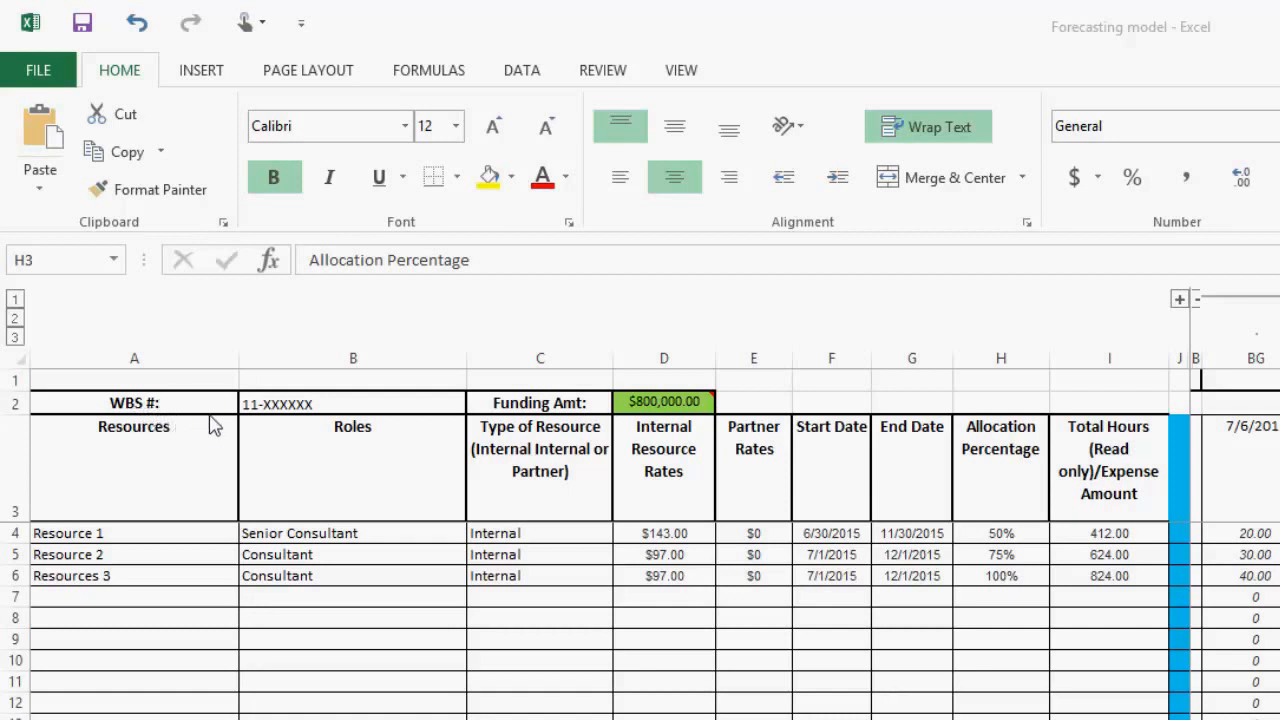
# Step: Review the WBS # field and the Resources and Roles column headings of the weekly worksheet
pyautogui.click(270, 403)
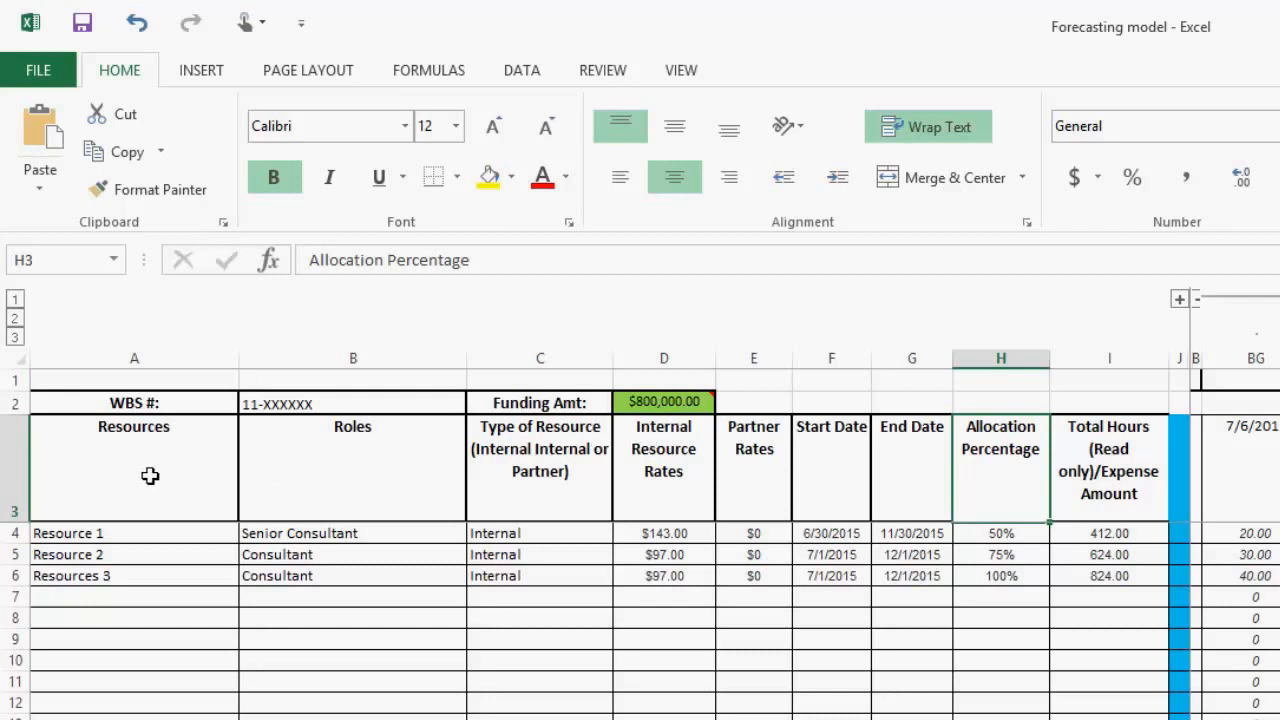
pyautogui.click(8, 478)
pyautogui.click(100, 467)
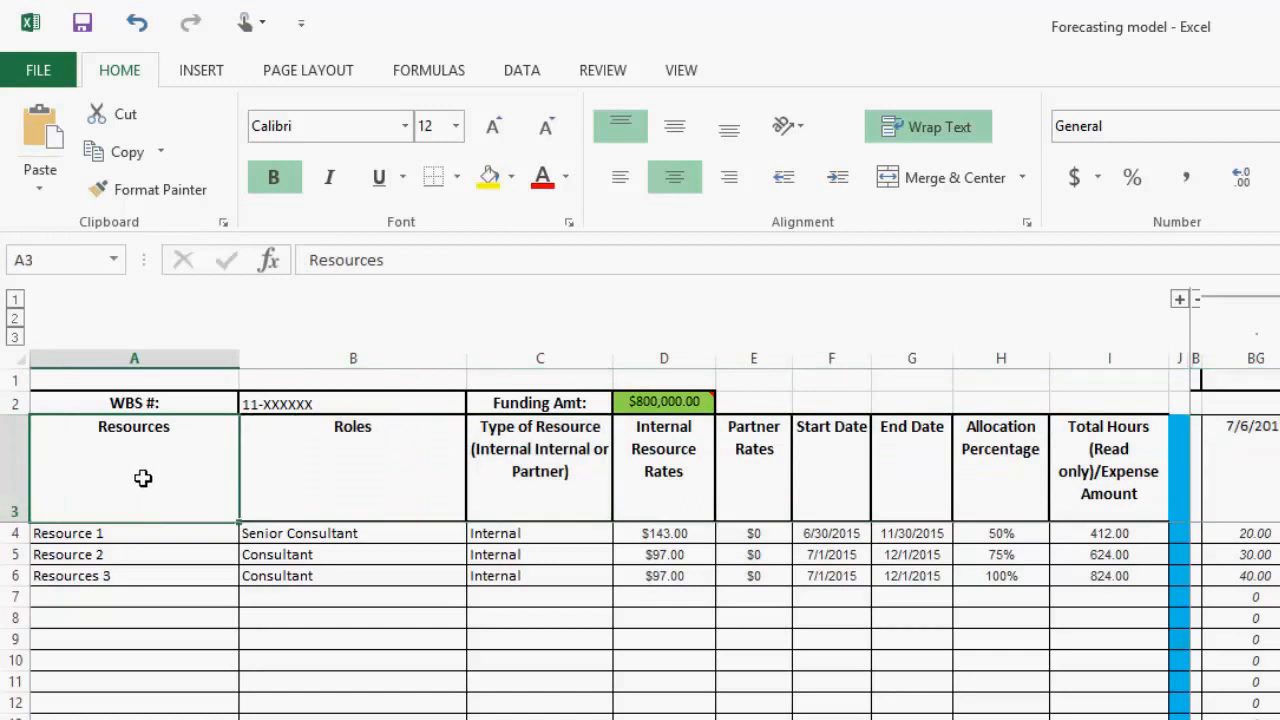
pyautogui.click(358, 473)
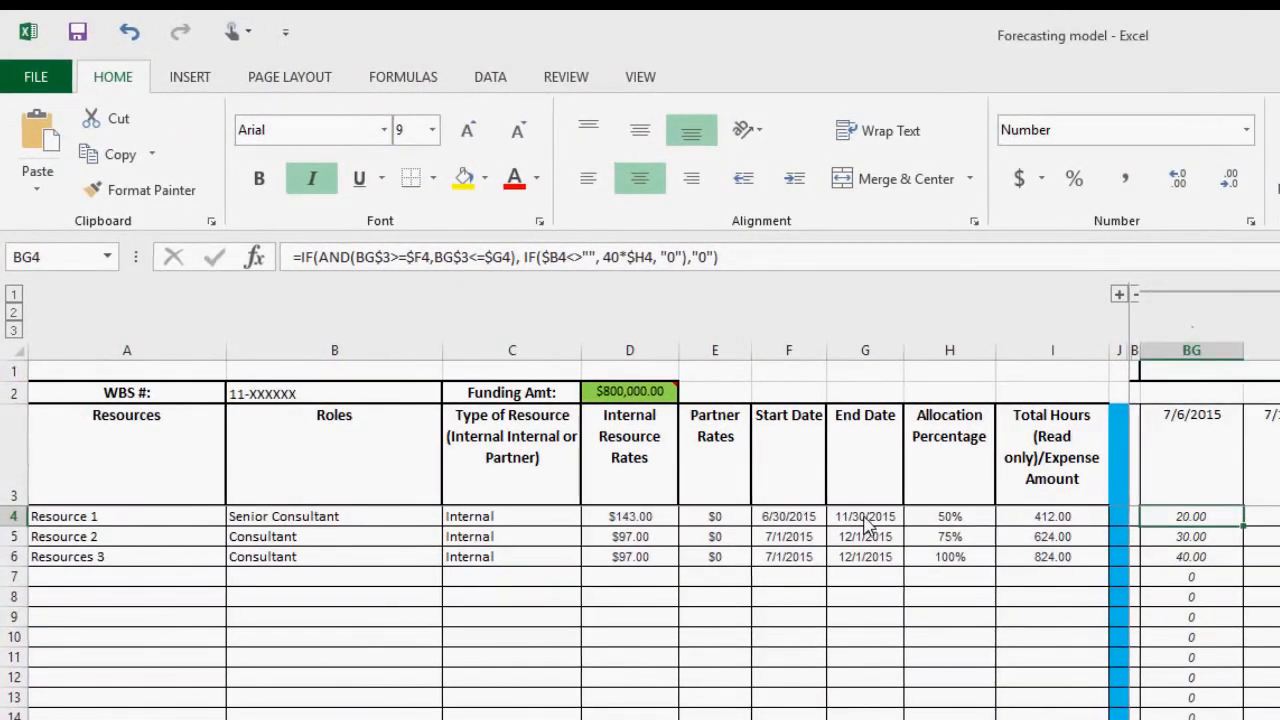
# Step: Compare the allocation percentages of the three resources with their weekly hours in the 7/6/2015 column
pyautogui.click(513, 306)
pyautogui.click(940, 516)
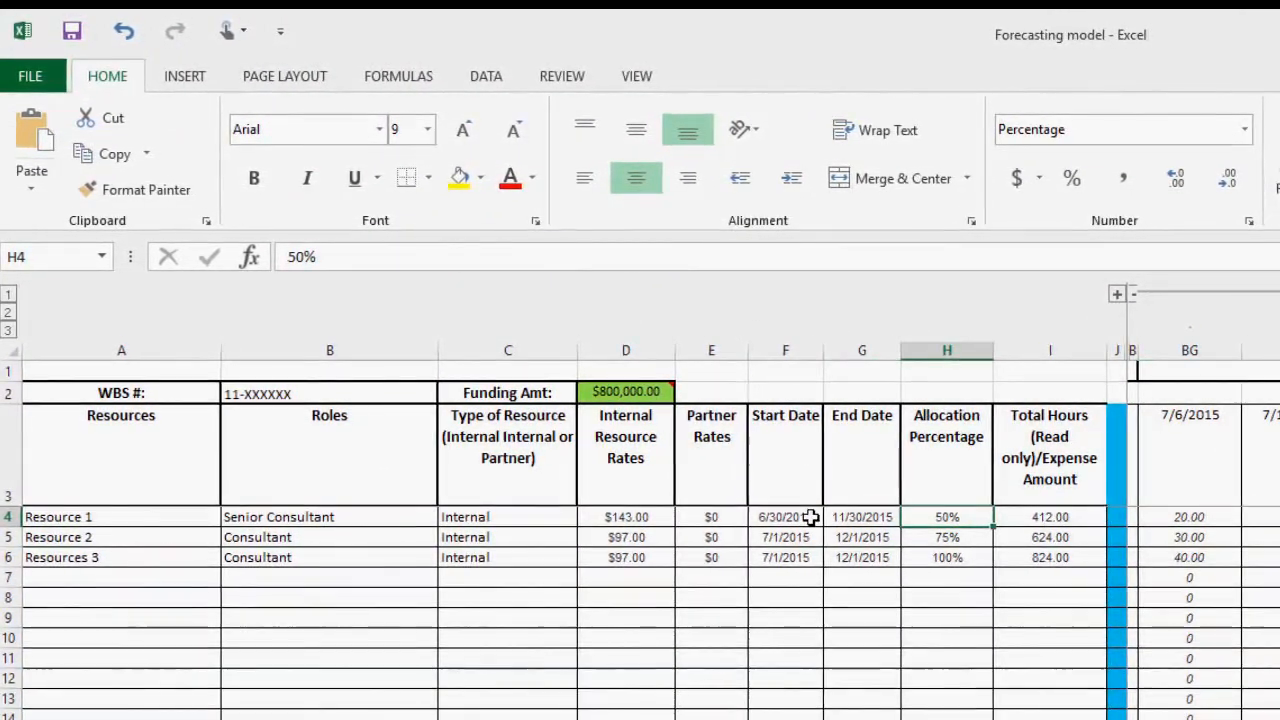
pyautogui.click(1185, 518)
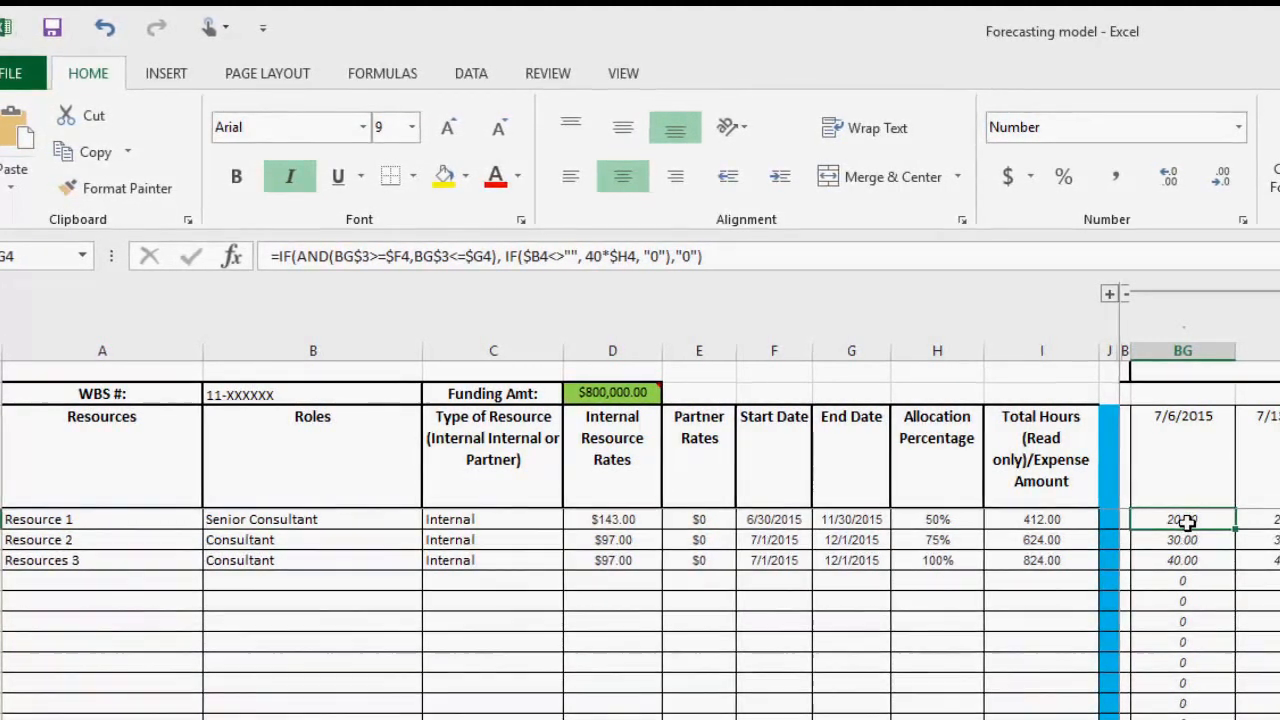
pyautogui.click(1174, 454)
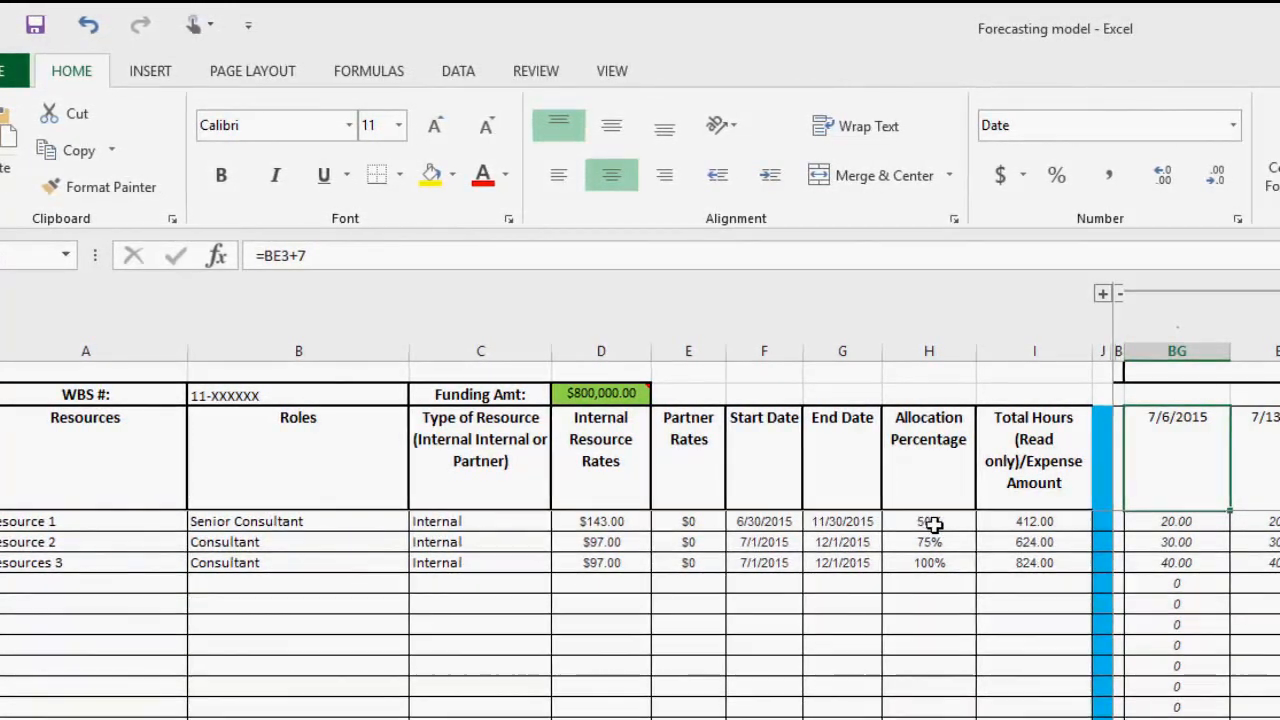
pyautogui.click(1175, 520)
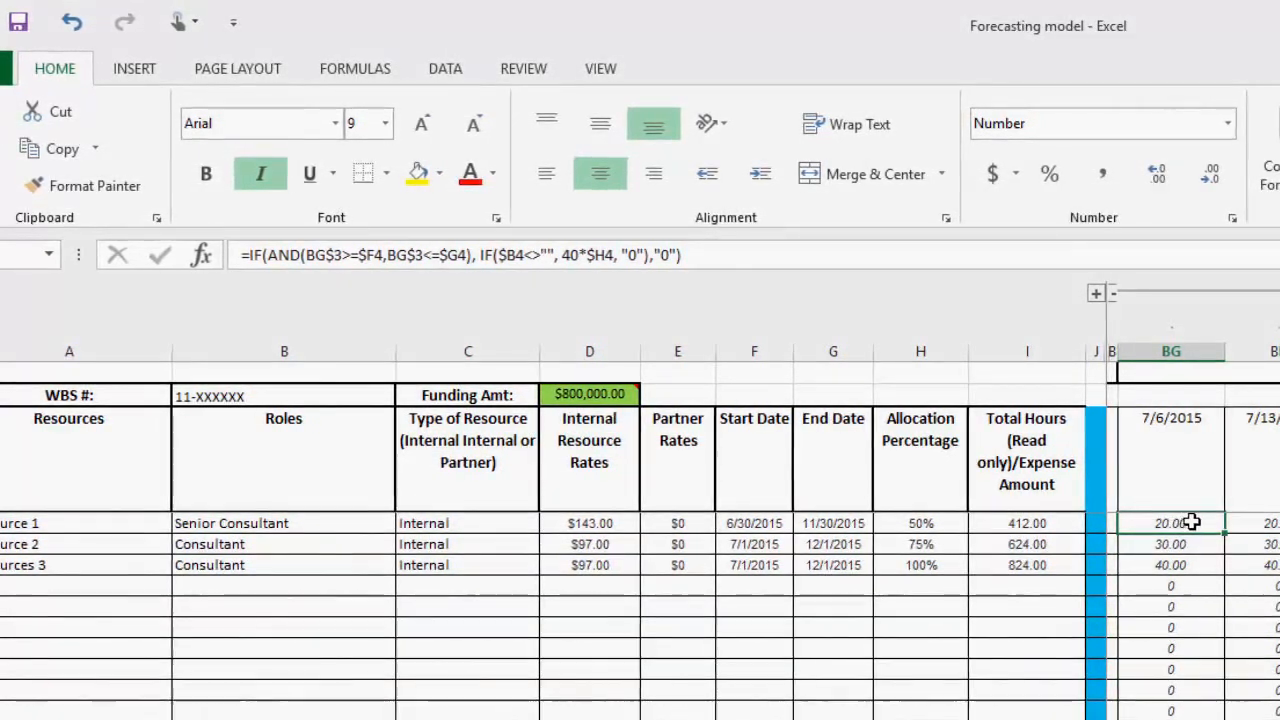
pyautogui.click(940, 545)
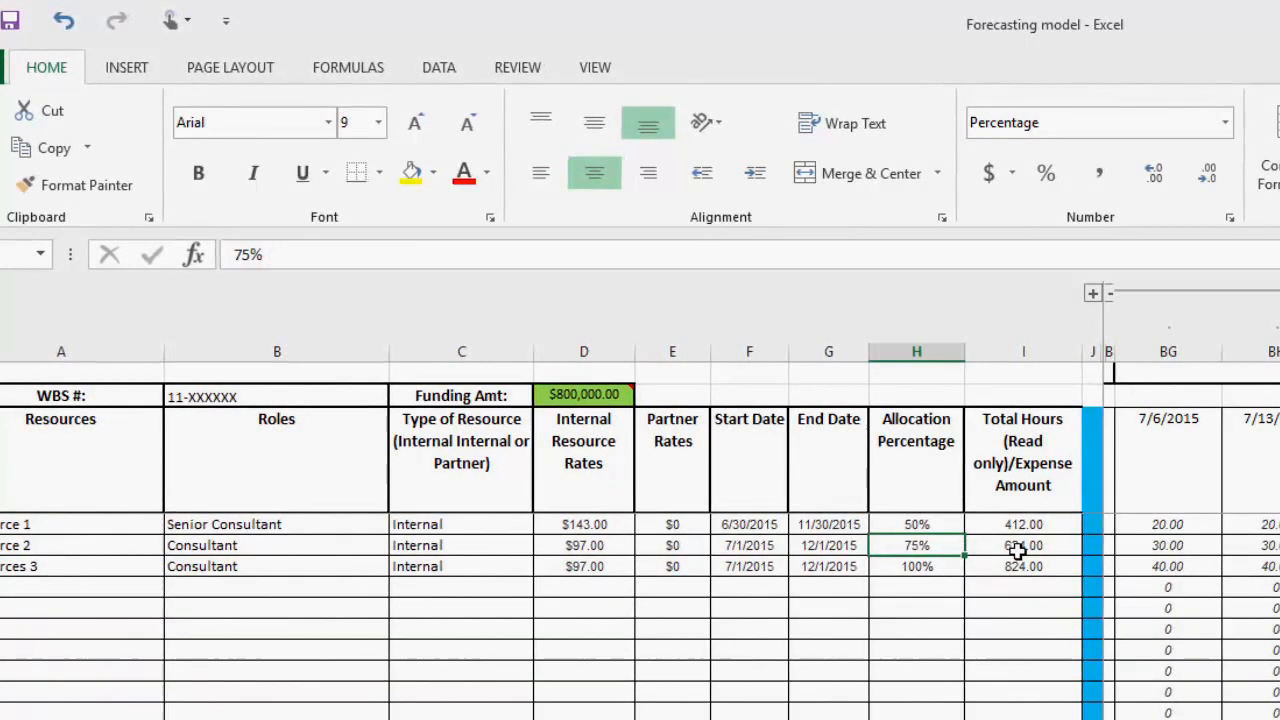
pyautogui.click(1187, 546)
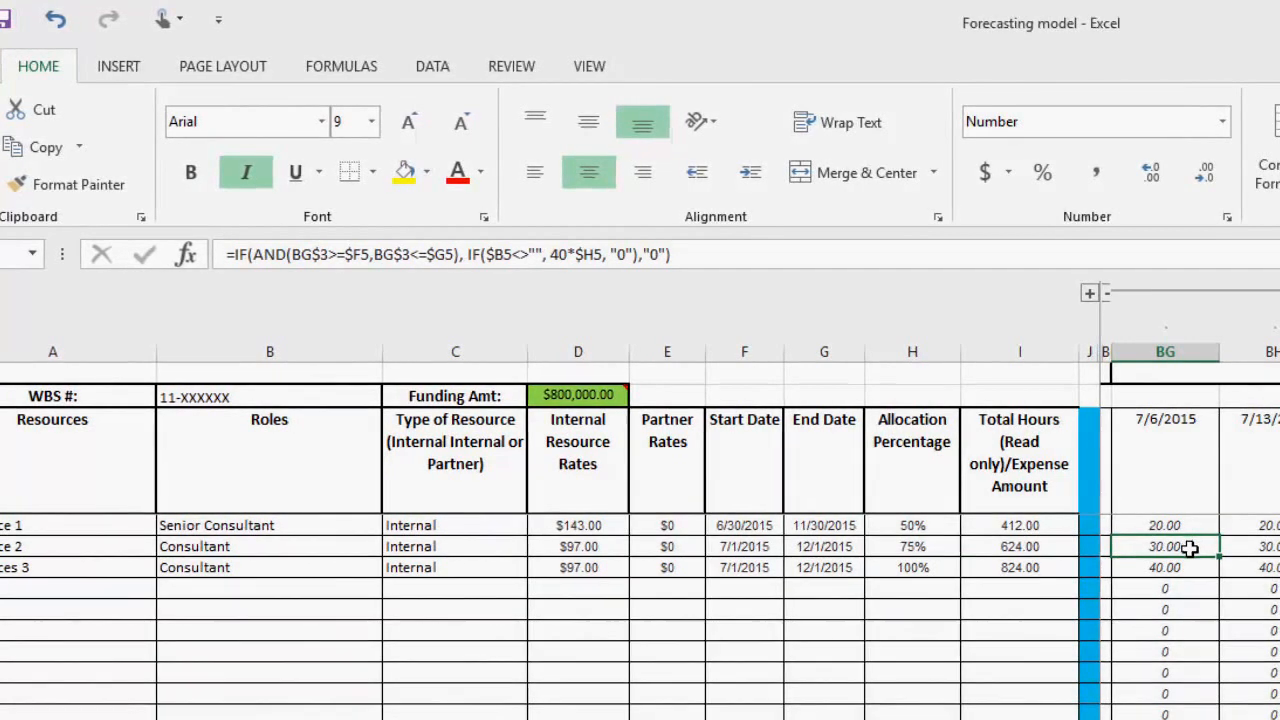
pyautogui.click(935, 570)
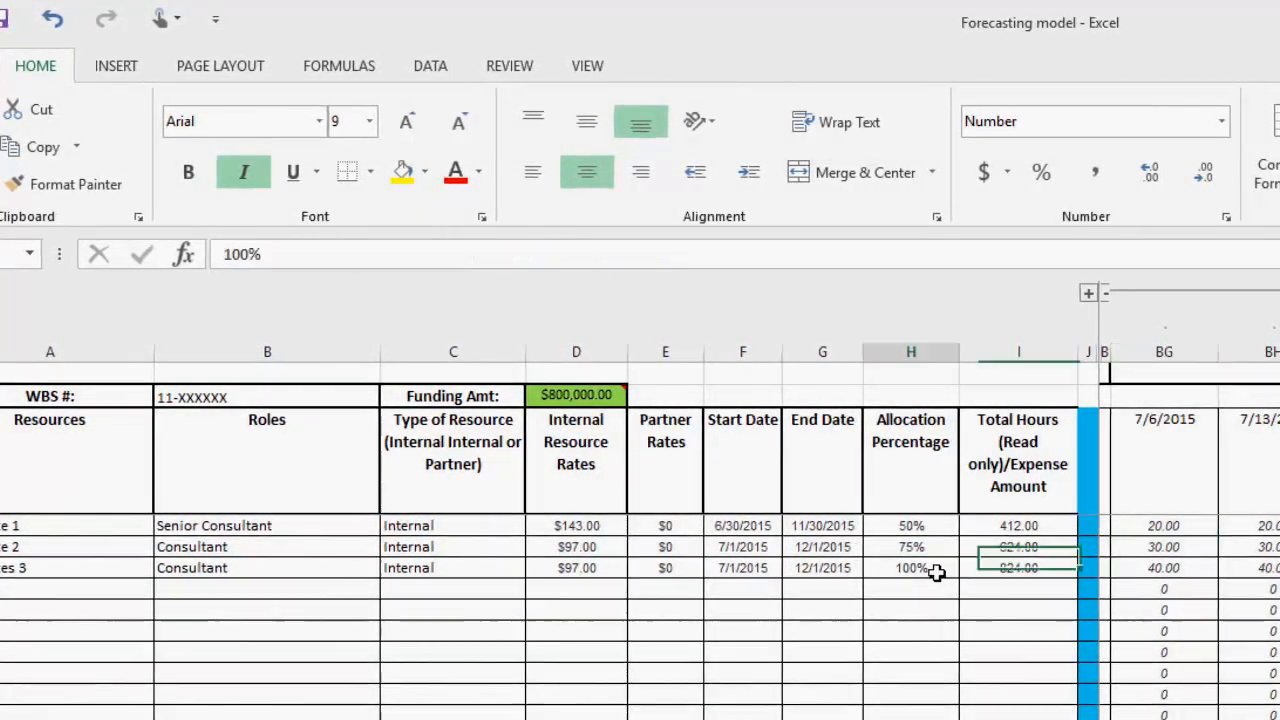
pyautogui.click(1183, 570)
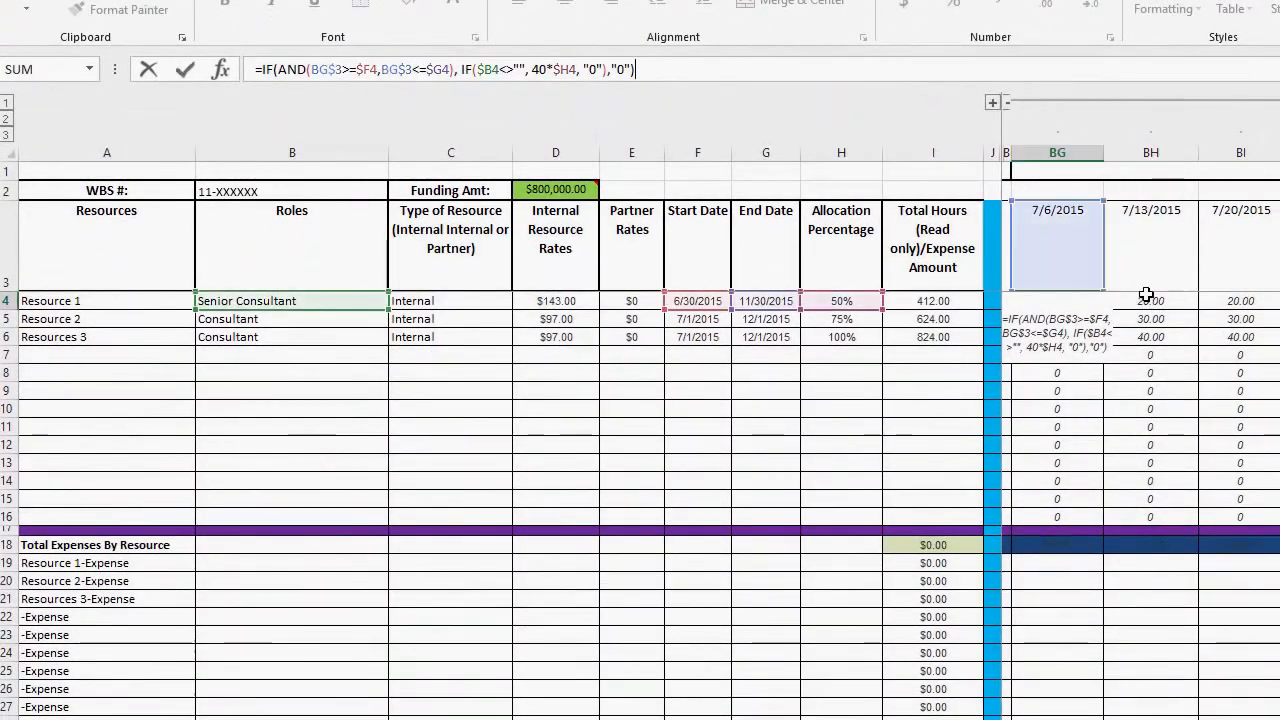
# Step: Examine the weekly hours formula in BG4 and the week date, start date and end date cells it references
pyautogui.click(1146, 295)
pyautogui.click(1062, 298)
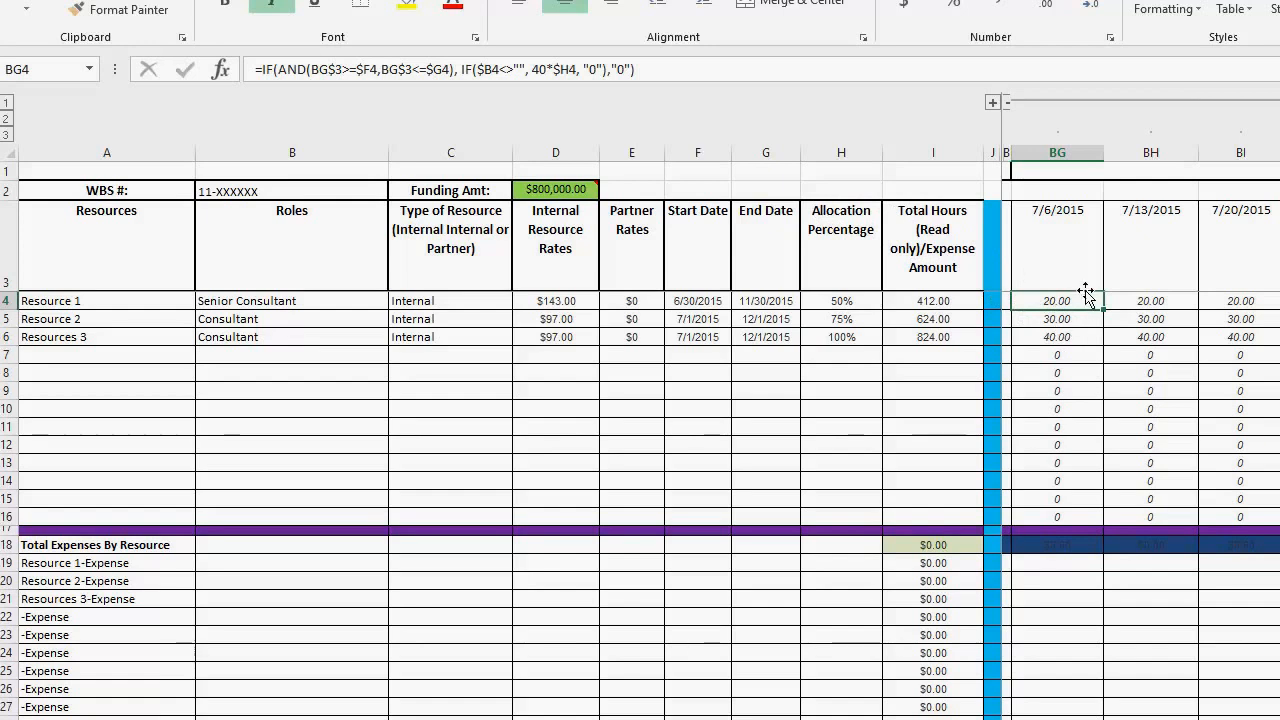
pyautogui.click(1065, 250)
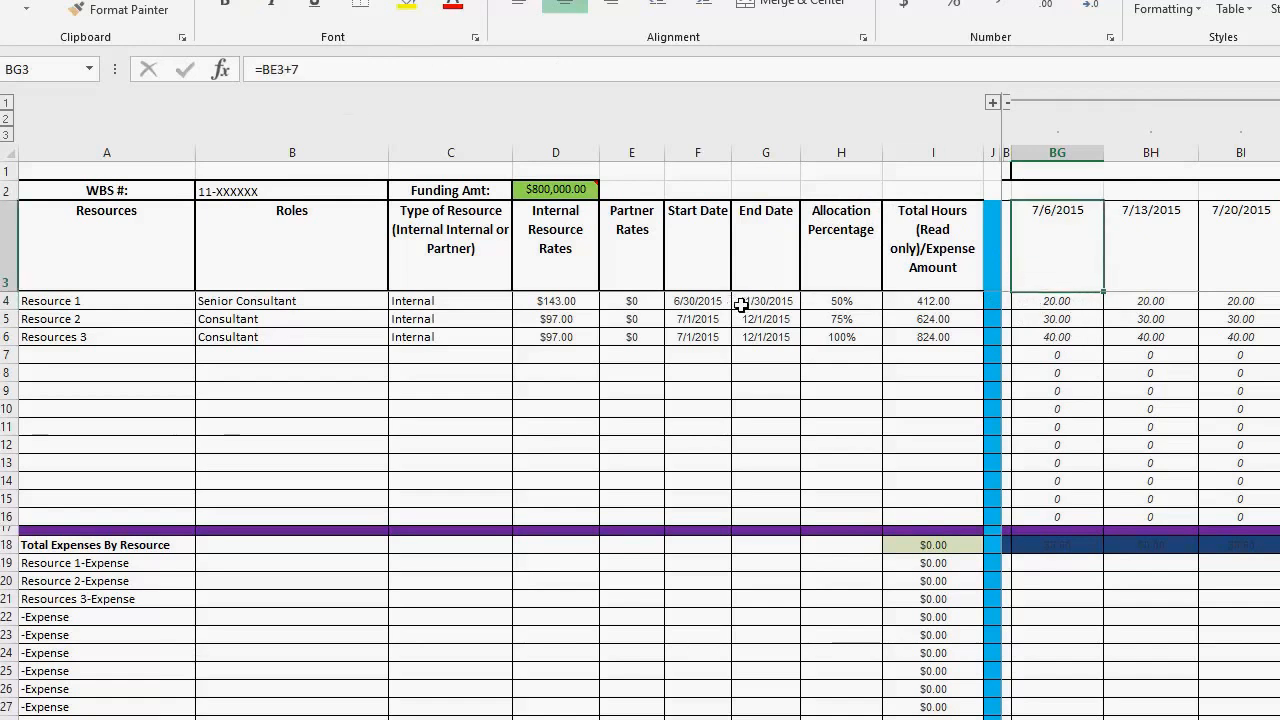
pyautogui.click(710, 301)
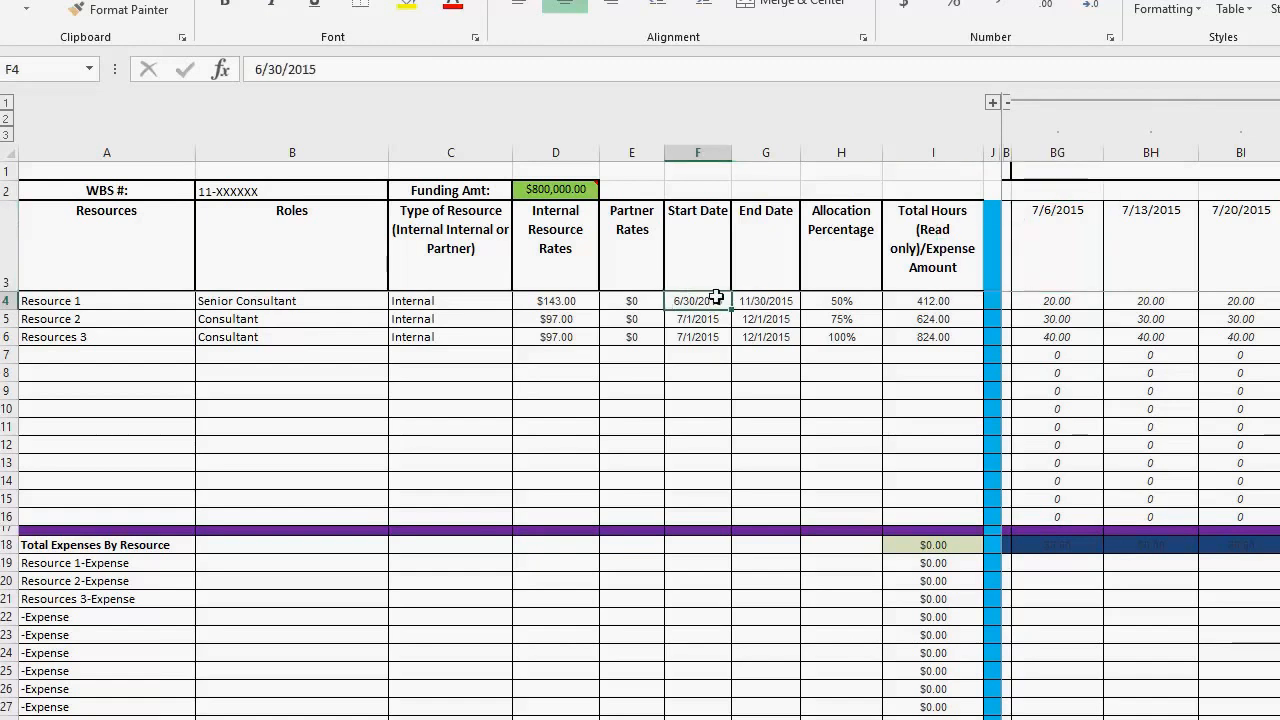
pyautogui.click(766, 302)
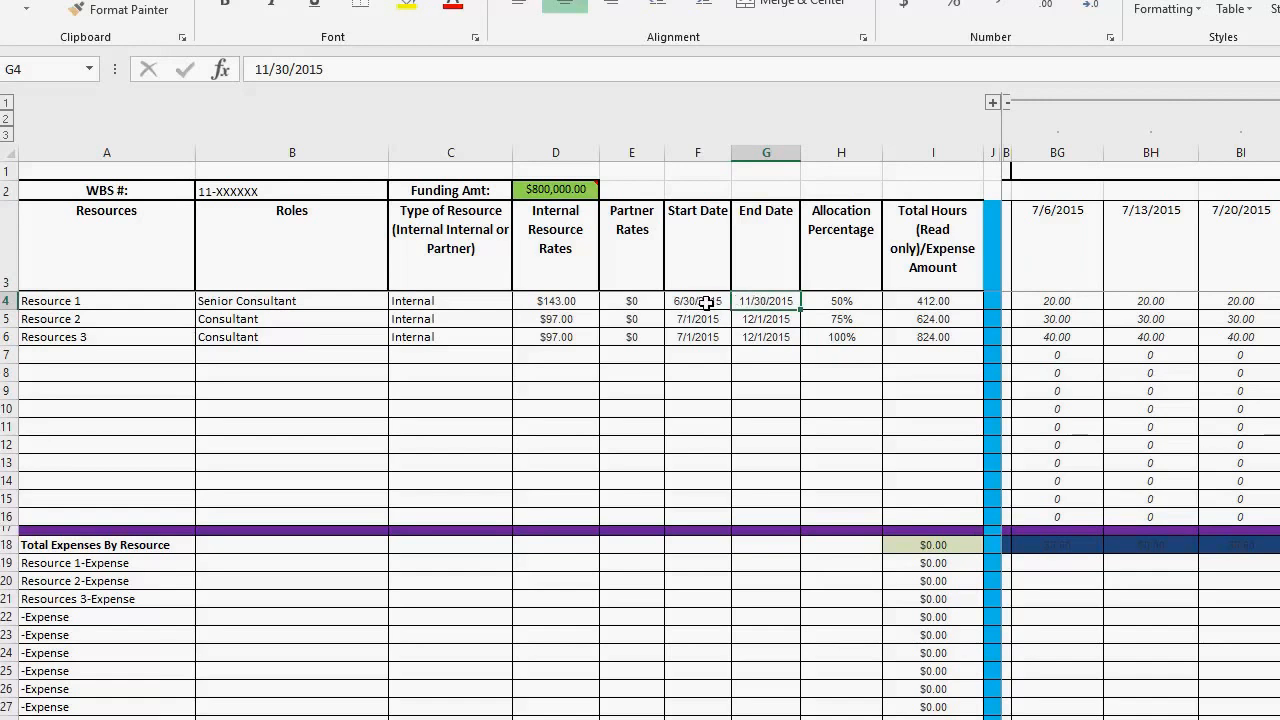
pyautogui.click(1050, 302)
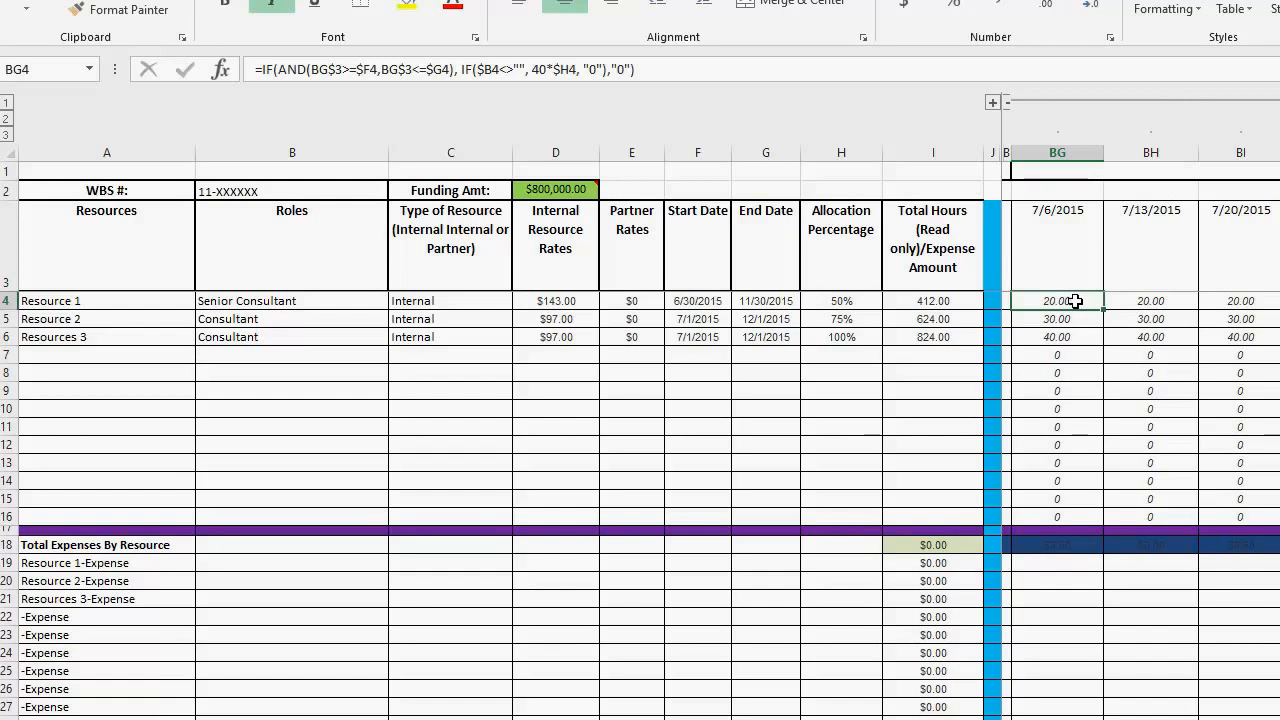
pyautogui.doubleClick(1066, 301)
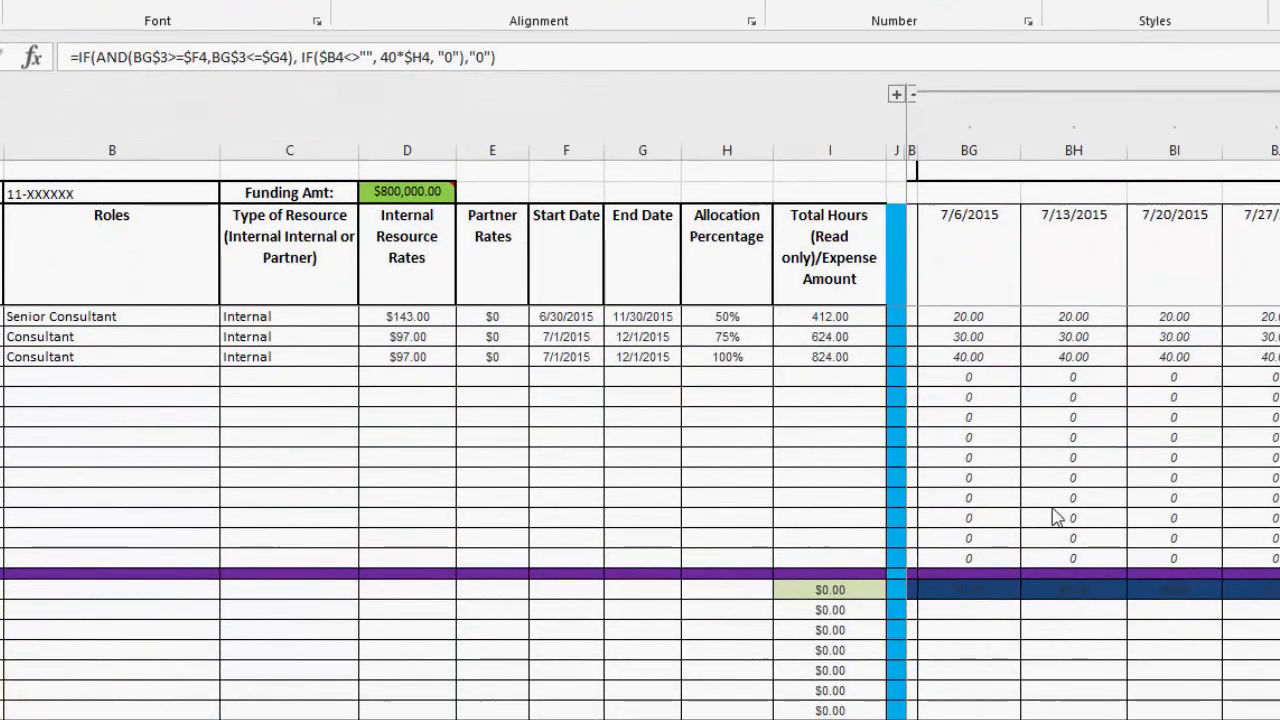
pyautogui.click(968, 316)
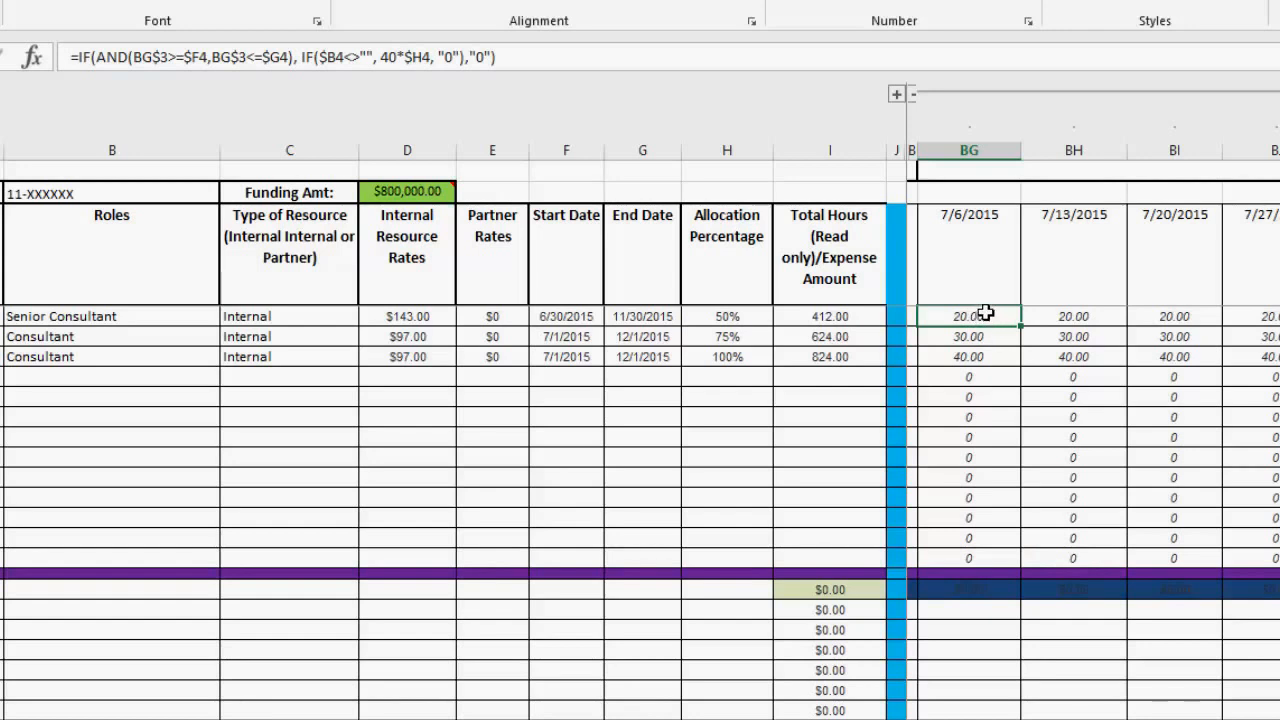
pyautogui.click(957, 245)
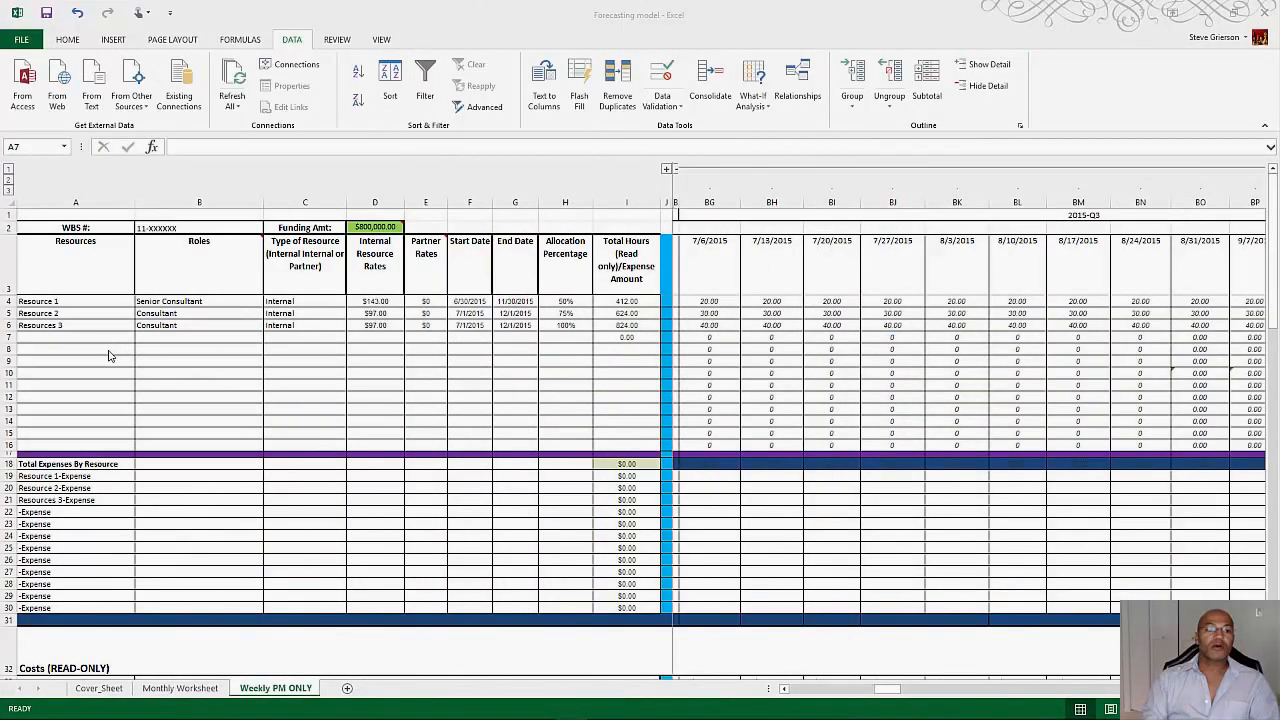
# Step: Enter the new resource's full name in row 7 and assign the role Senior Consultant
pyautogui.click(81, 341)
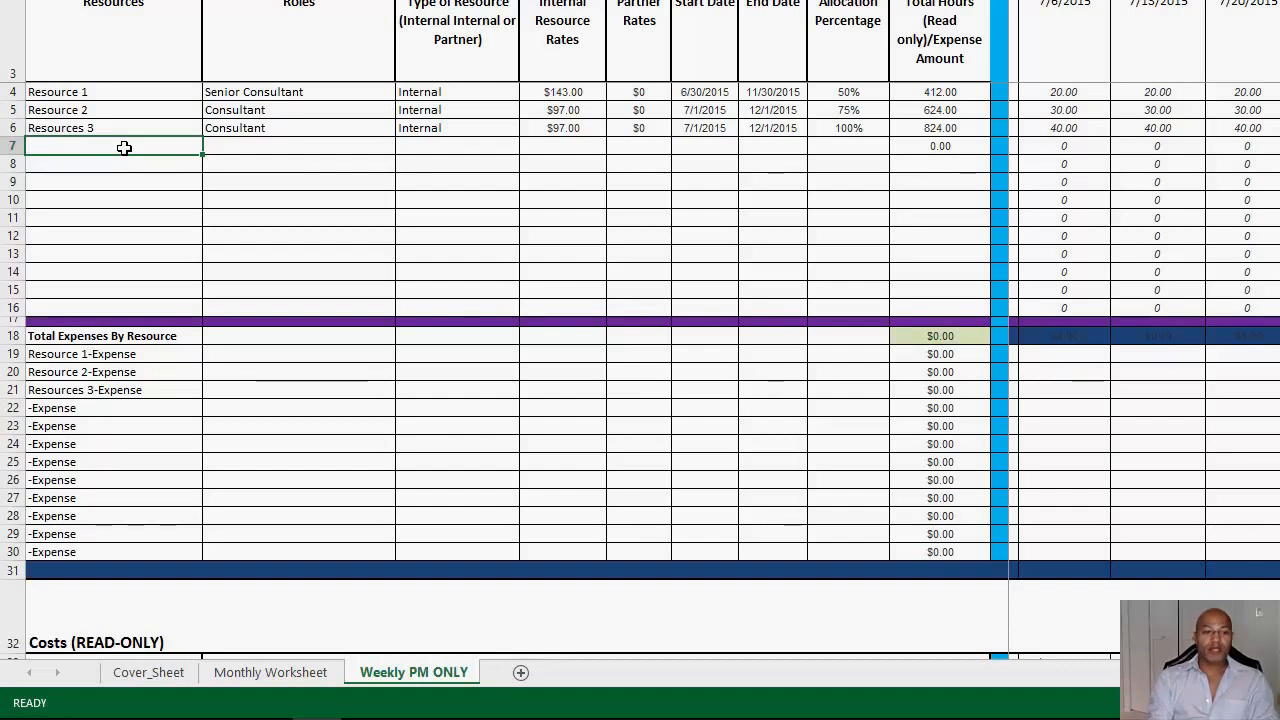
pyautogui.write('Jame')
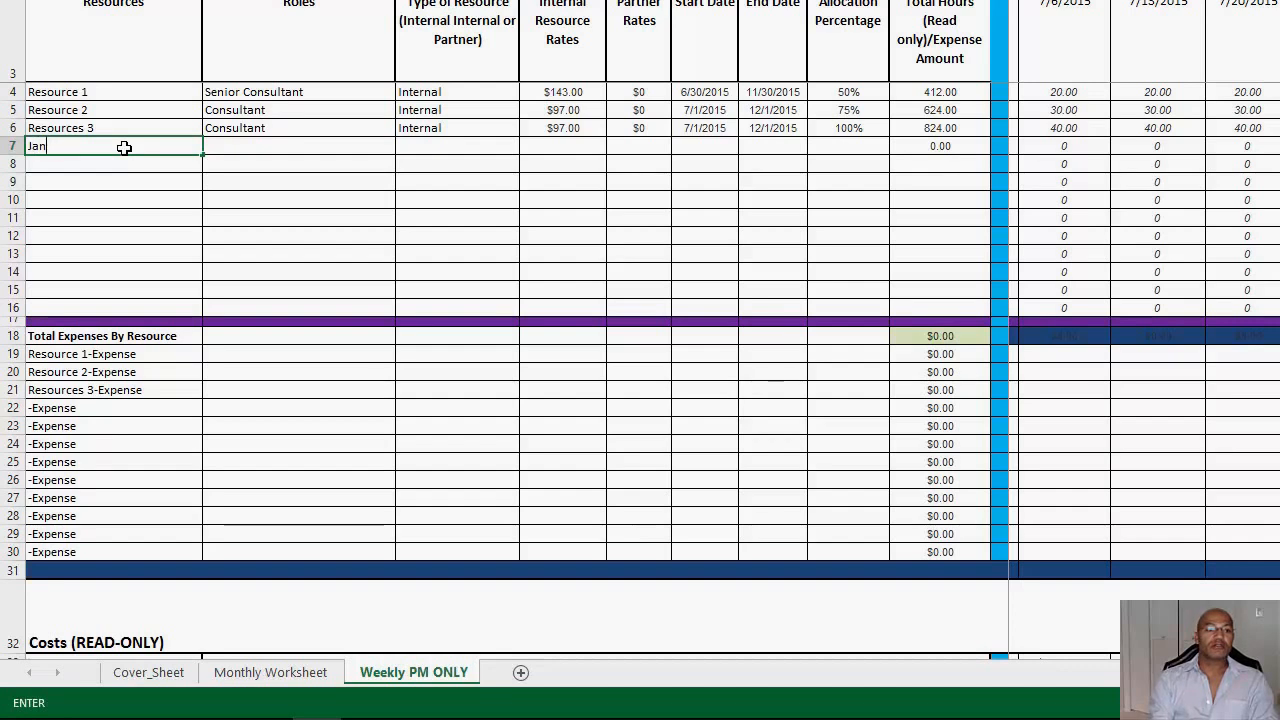
pyautogui.write(' Jones')
pyautogui.press('Tab')
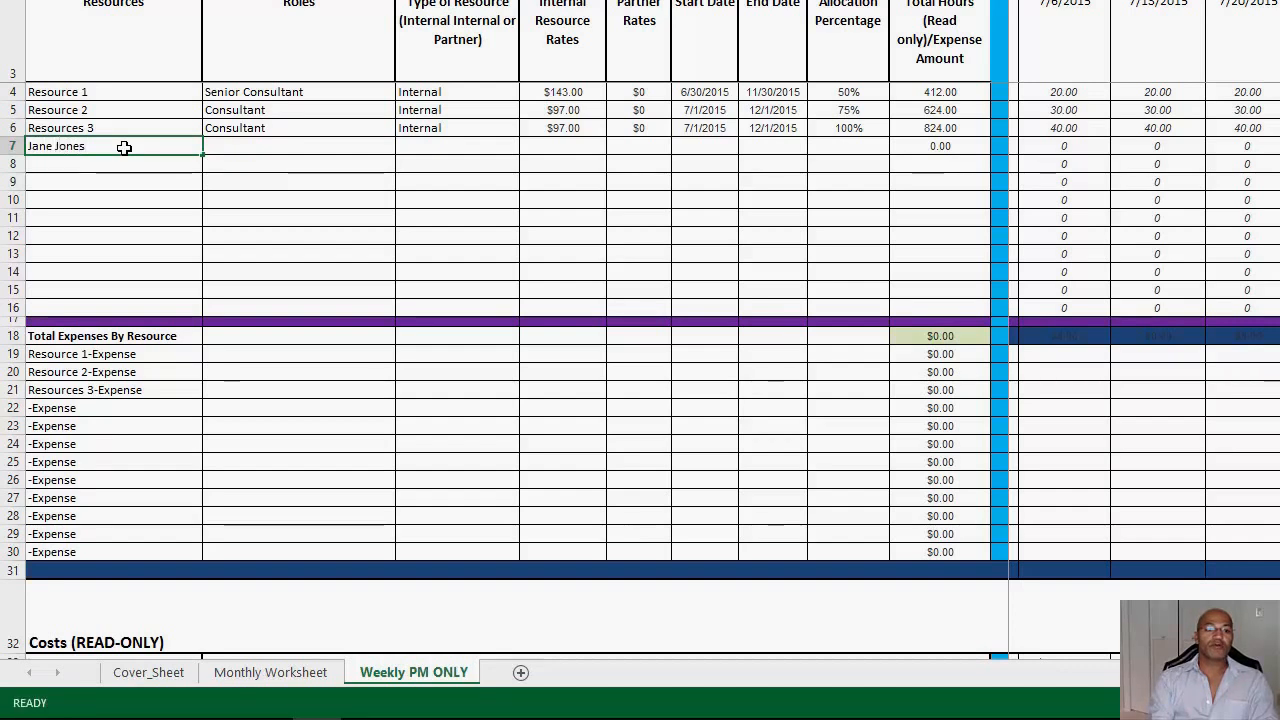
pyautogui.write('Senior Consultant')
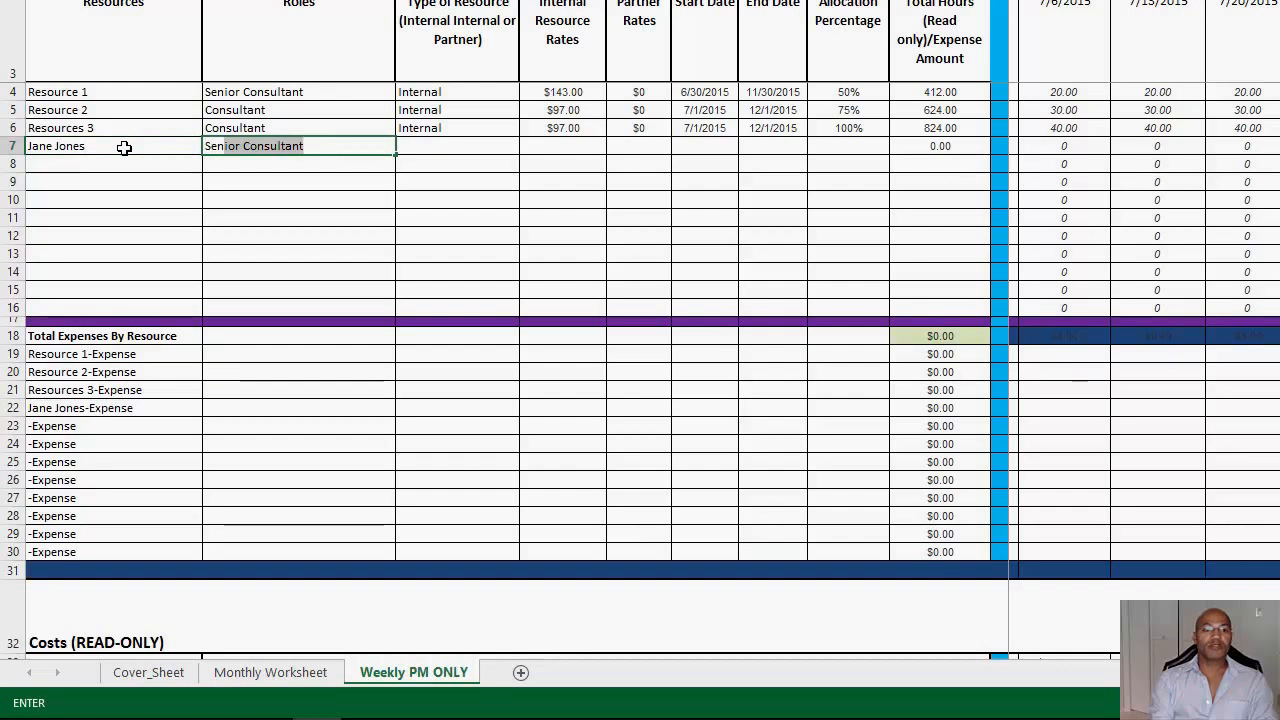
pyautogui.press('Tab')
# Step: Set the row 7 resource's type to Partner and its partner rate to $150
pyautogui.write('Pa')
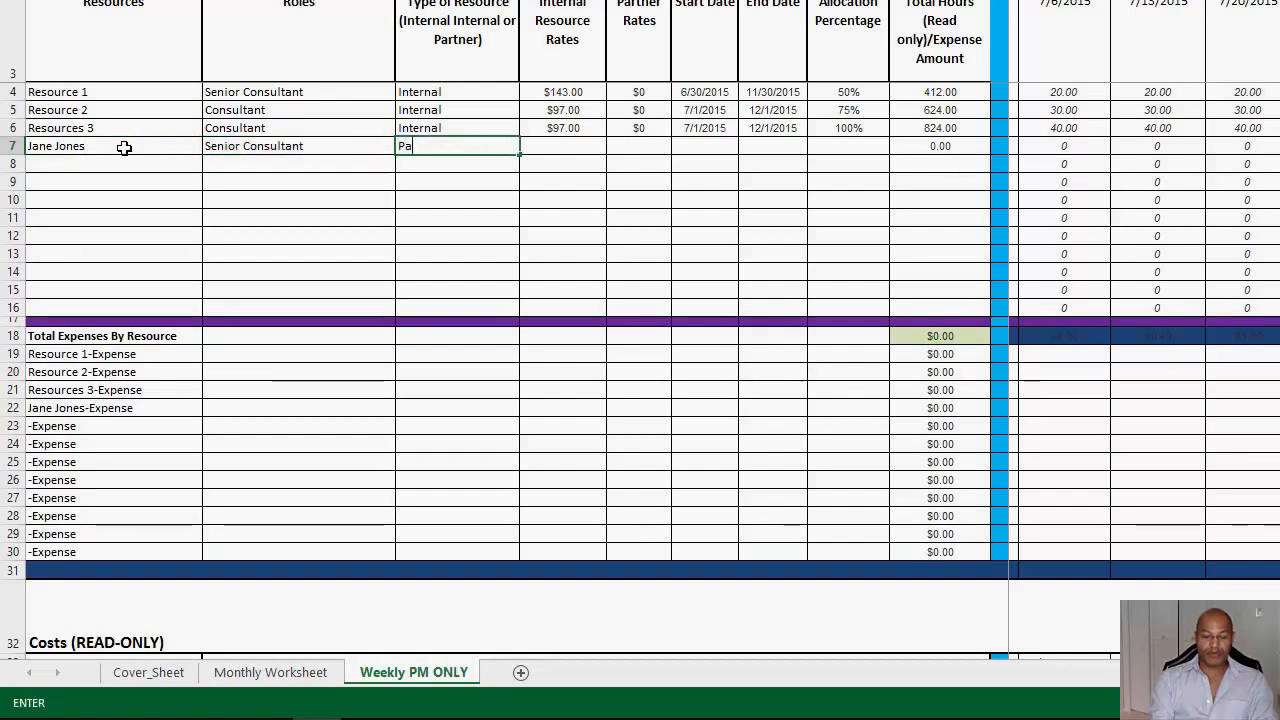
pyautogui.write('rtner')
pyautogui.press('Tab')
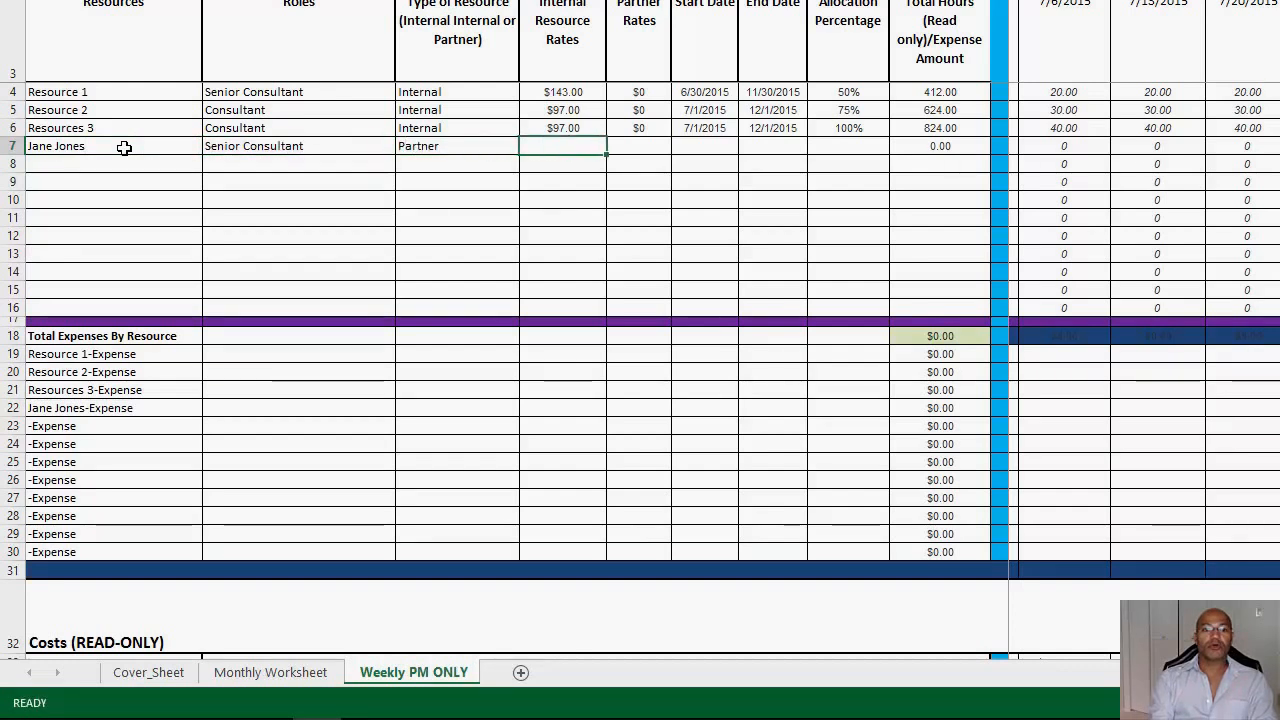
pyautogui.press('Tab')
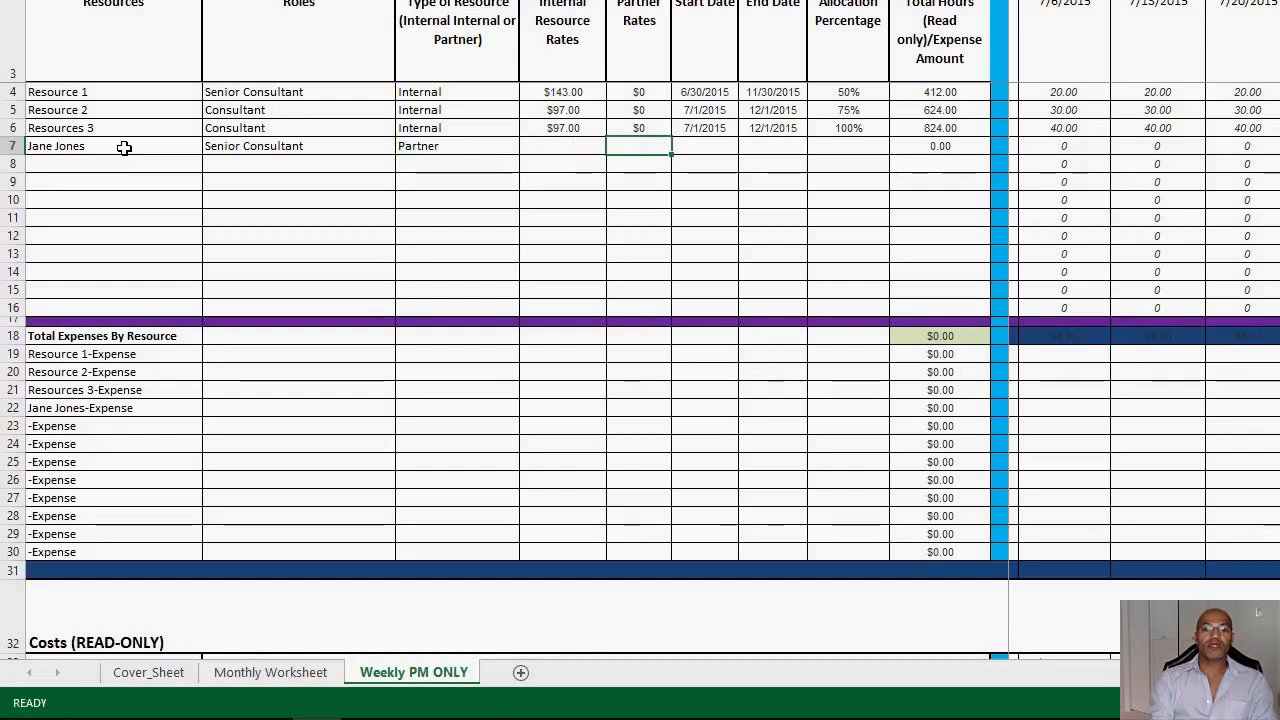
pyautogui.write('150')
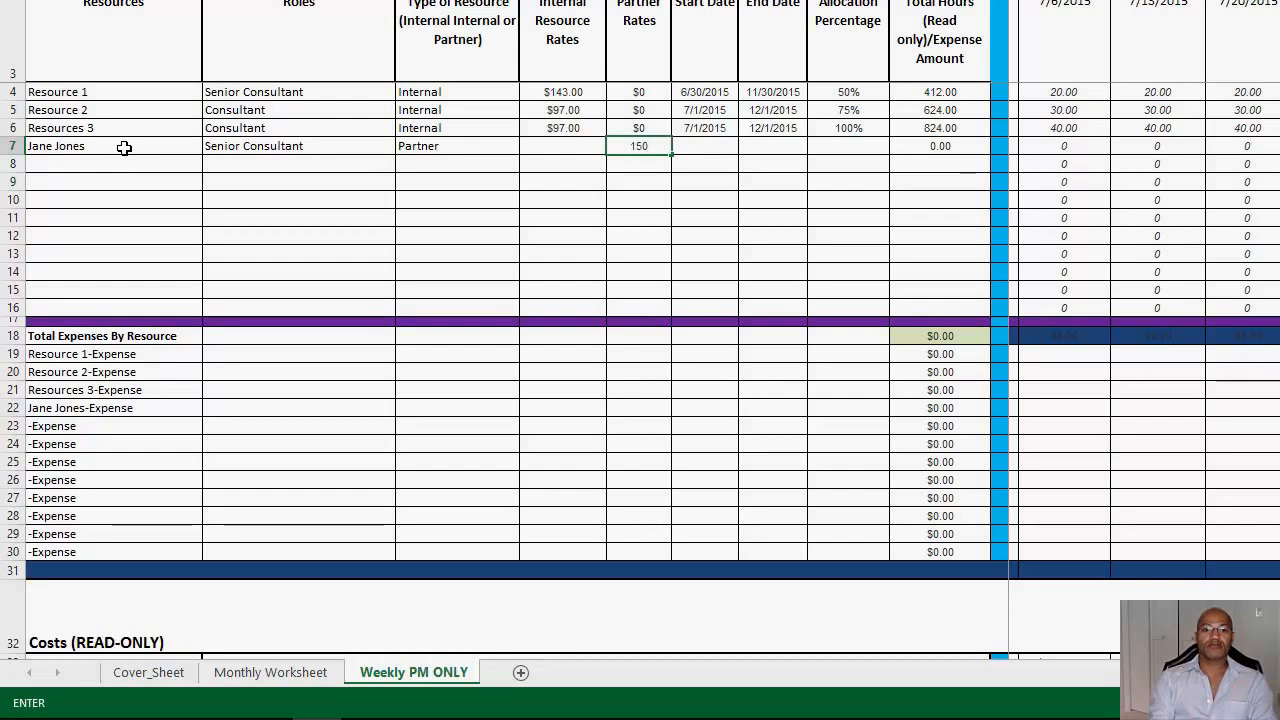
pyautogui.press('Tab')
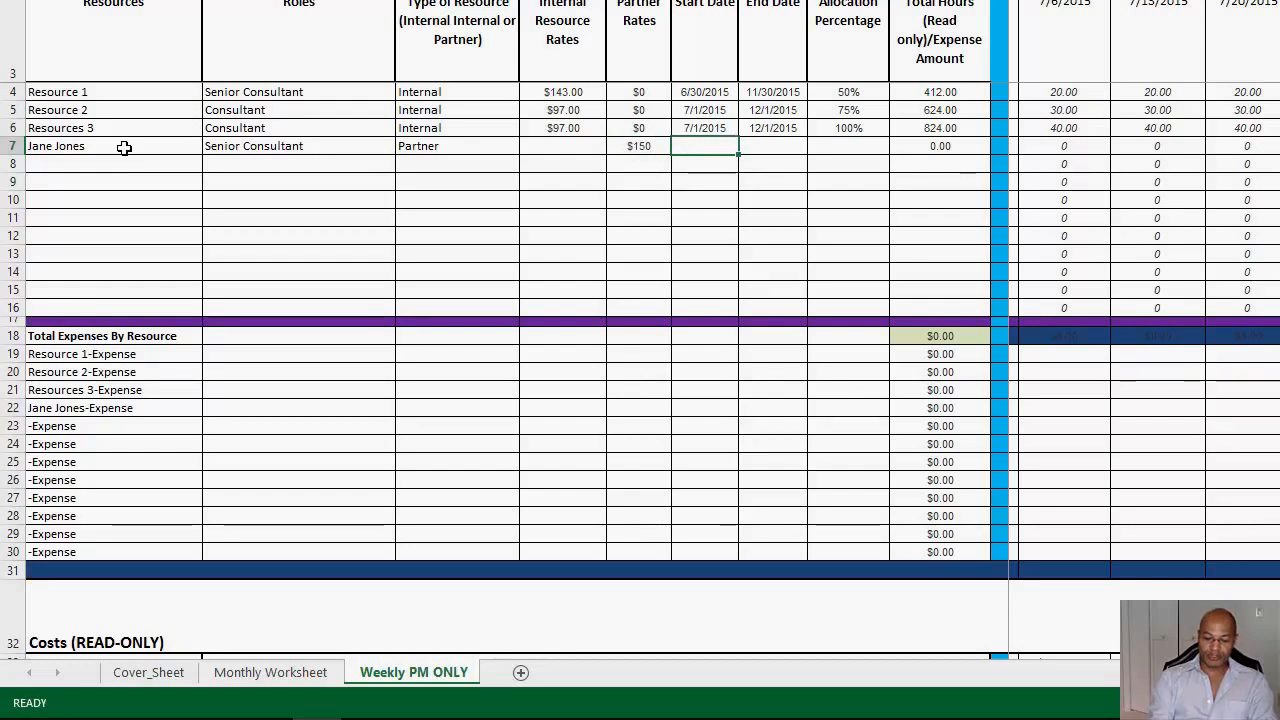
# Step: Schedule the row 7 resource from 7/31/2015 to 8/28/2015 at 100% allocation
pyautogui.write('7')
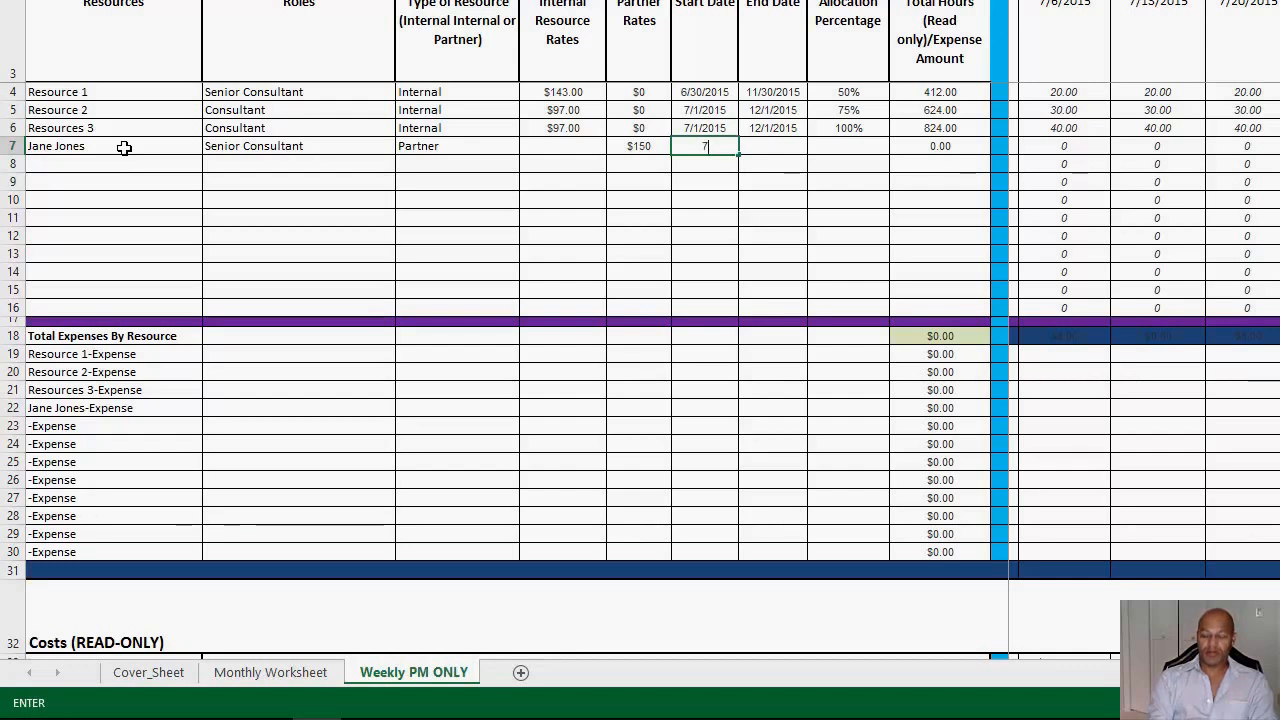
pyautogui.write('/31')
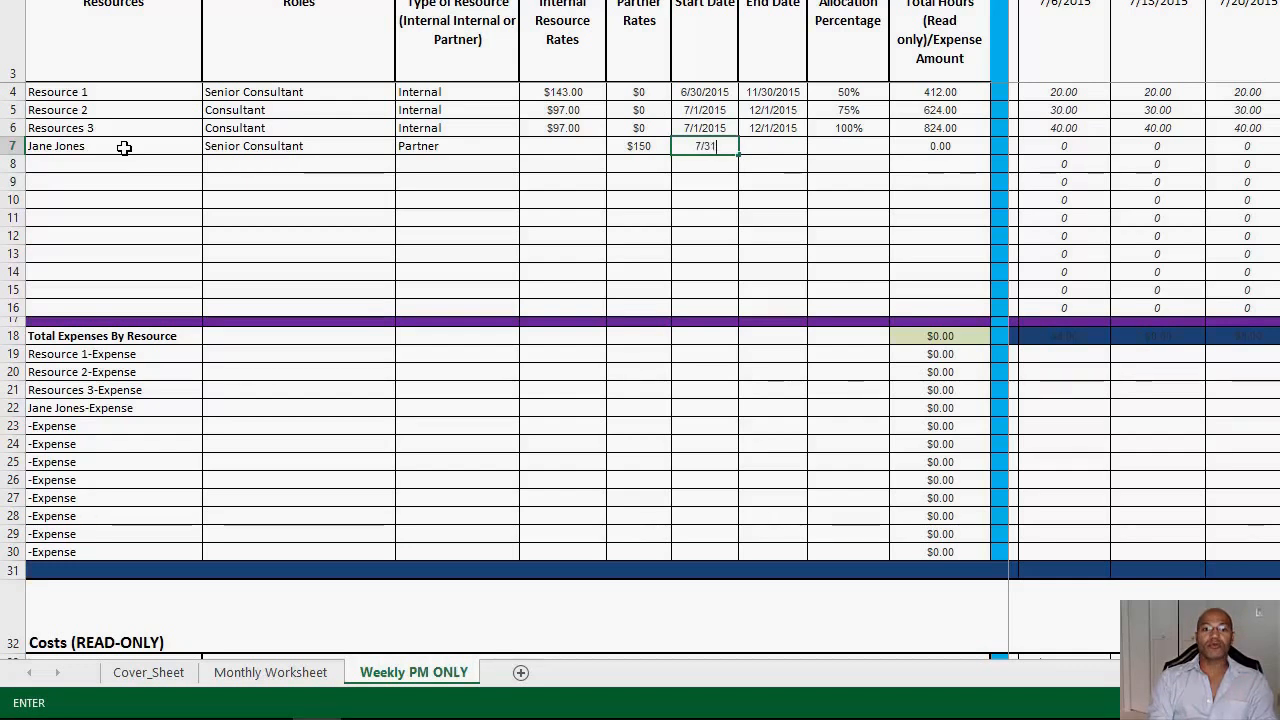
pyautogui.write('/2015')
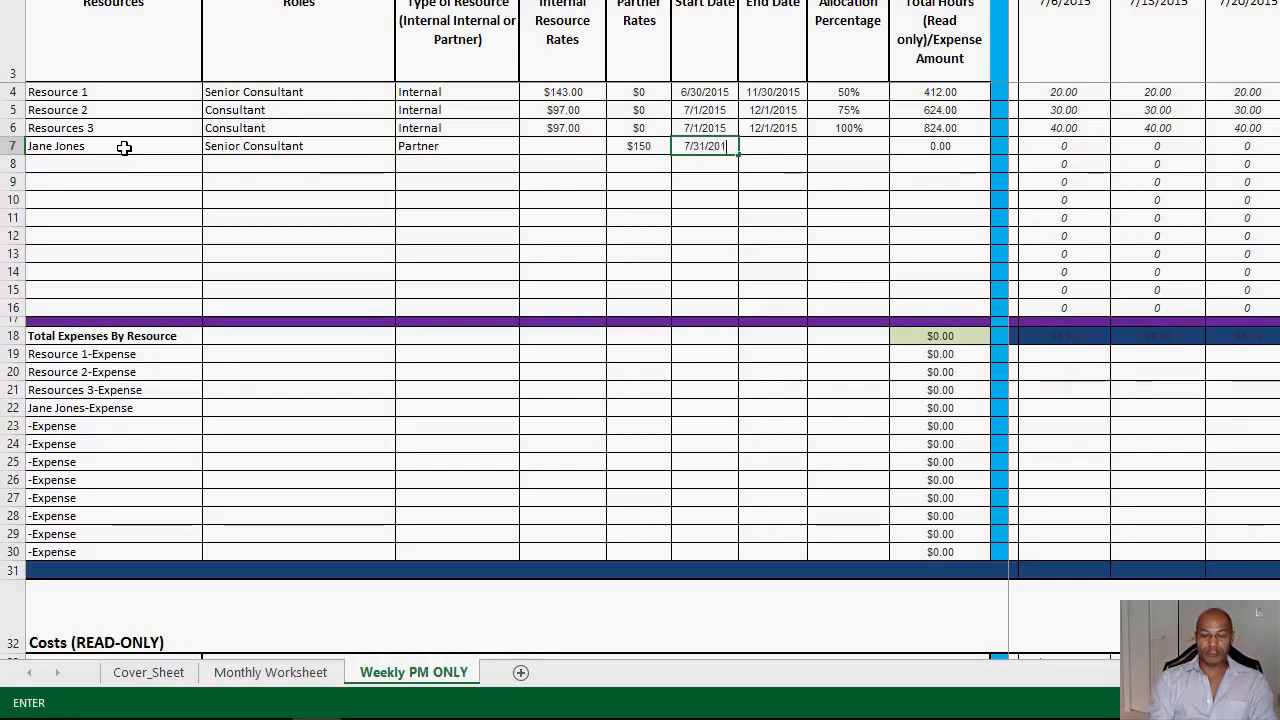
pyautogui.press('Tab')
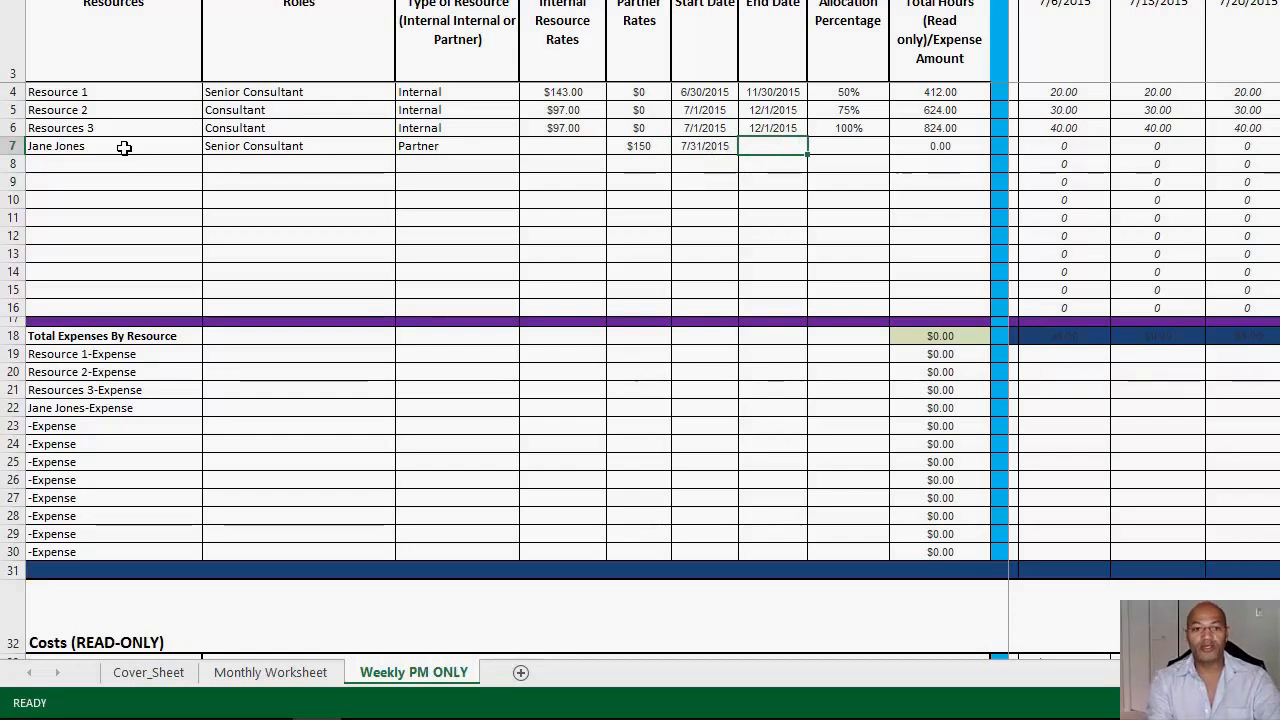
pyautogui.write('8')
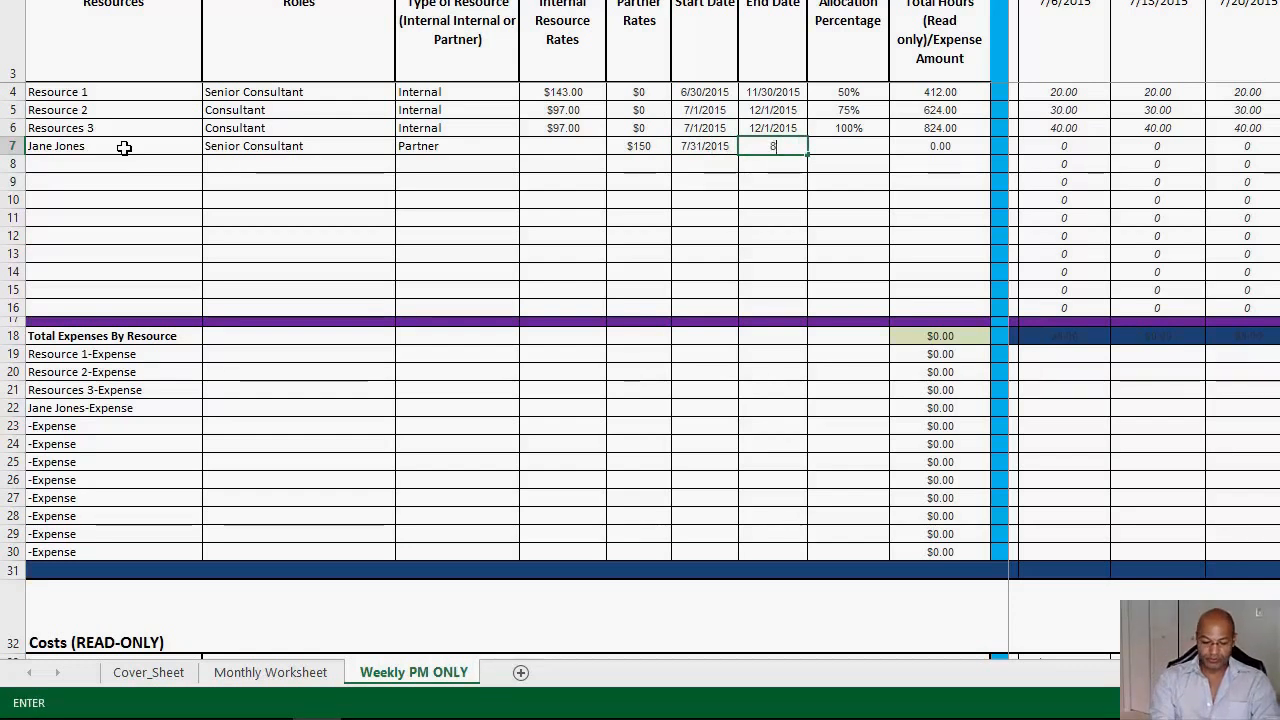
pyautogui.write('/28/')
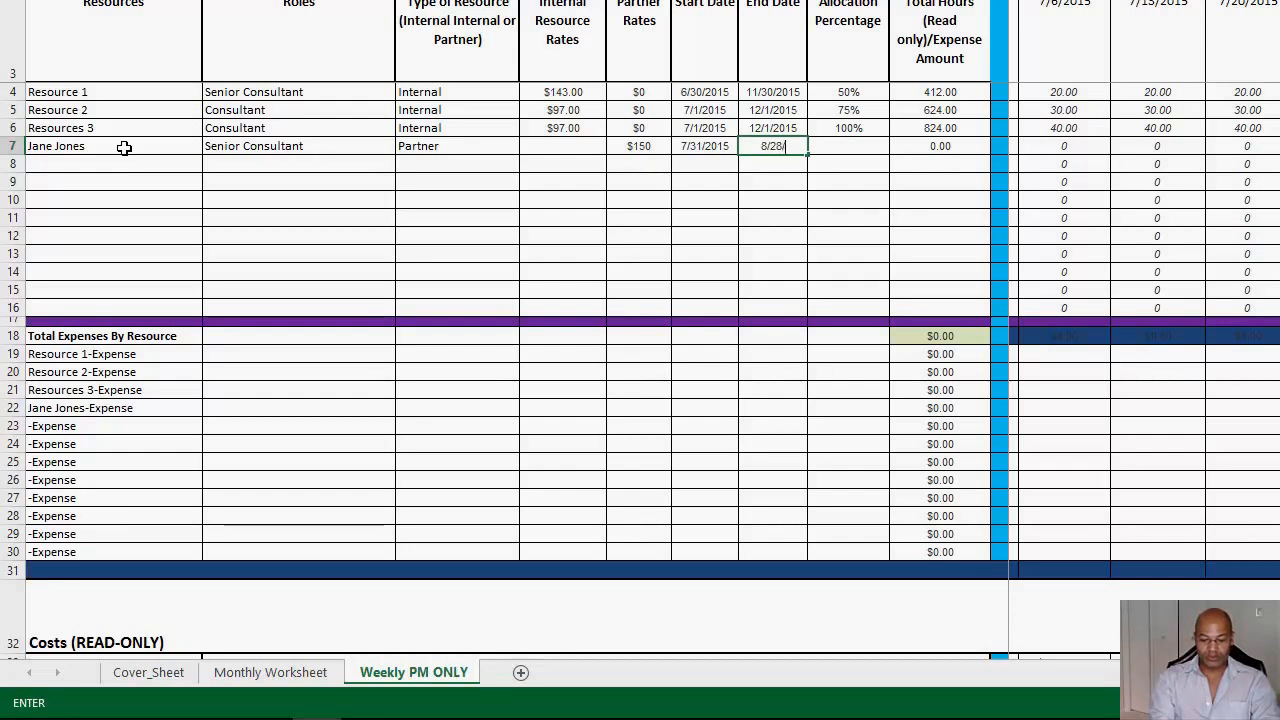
pyautogui.write('2015')
pyautogui.press('Tab')
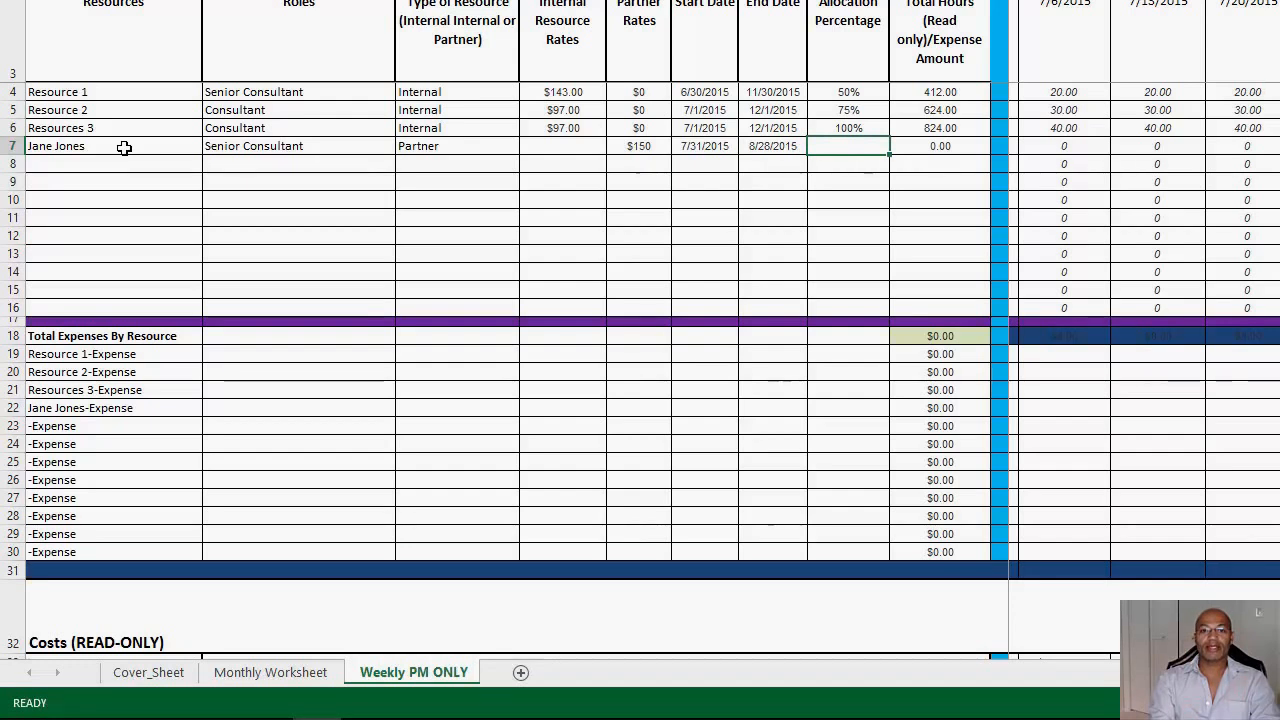
pyautogui.write('100')
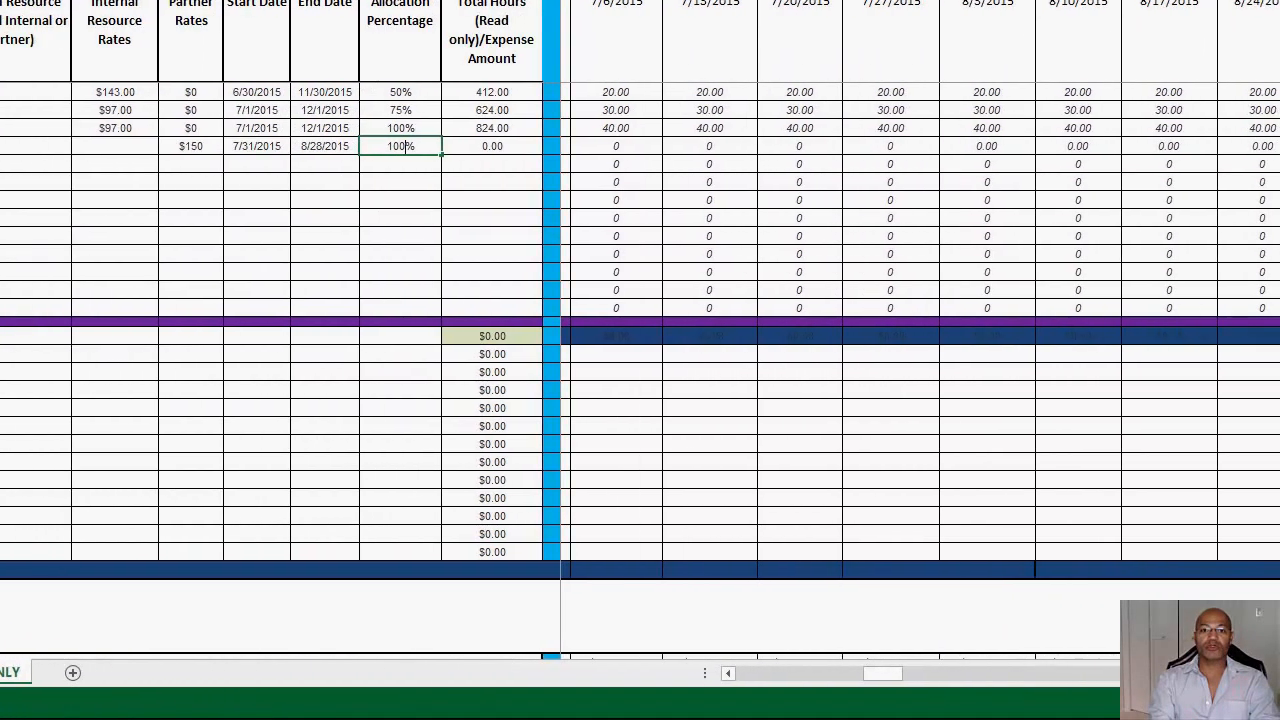
pyautogui.press('Tab')
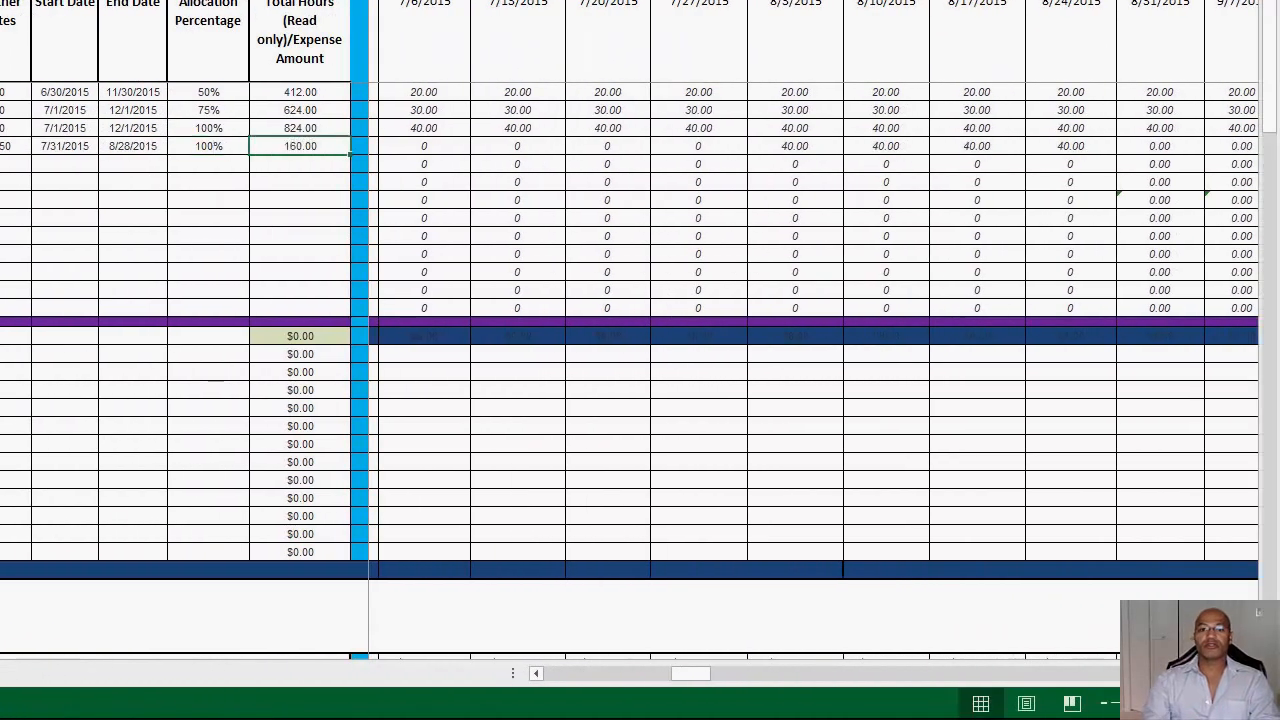
# Step: Compare the row 7 weekly hours from 8/3/2015 to 8/24/2015 with that resource's total hours
pyautogui.click(793, 150)
pyautogui.click(910, 147)
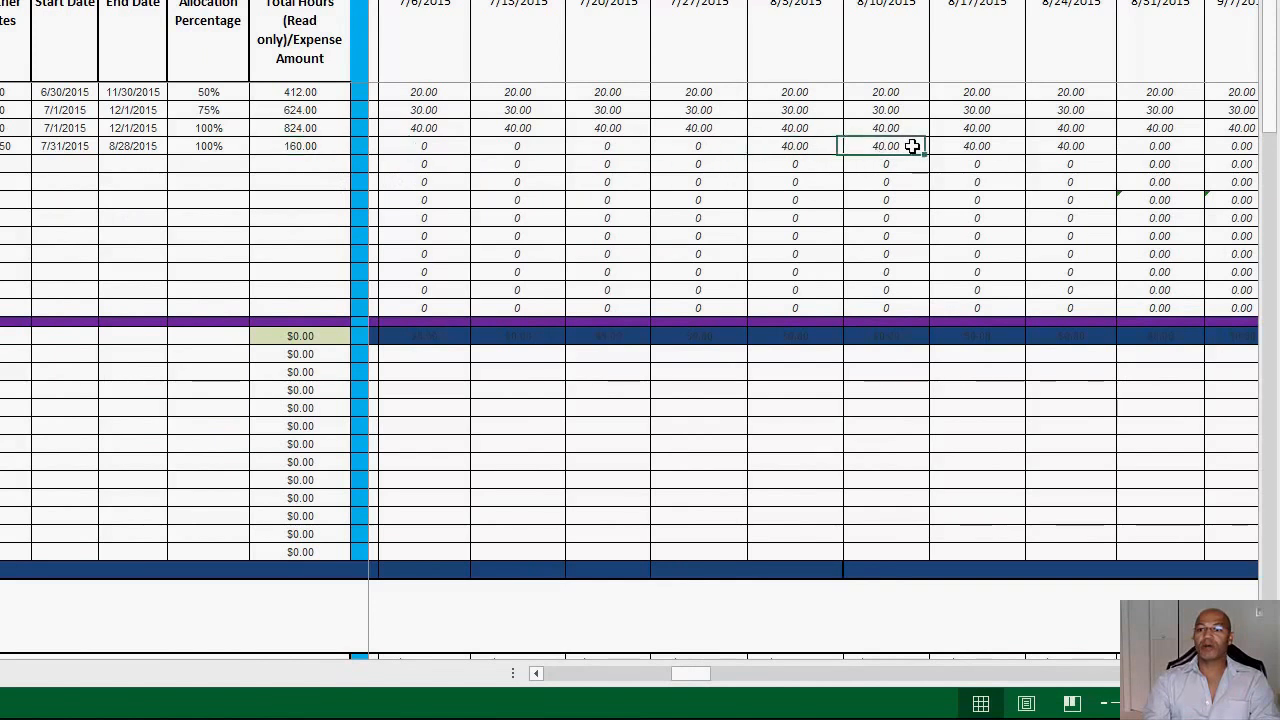
pyautogui.click(987, 147)
pyautogui.click(1078, 150)
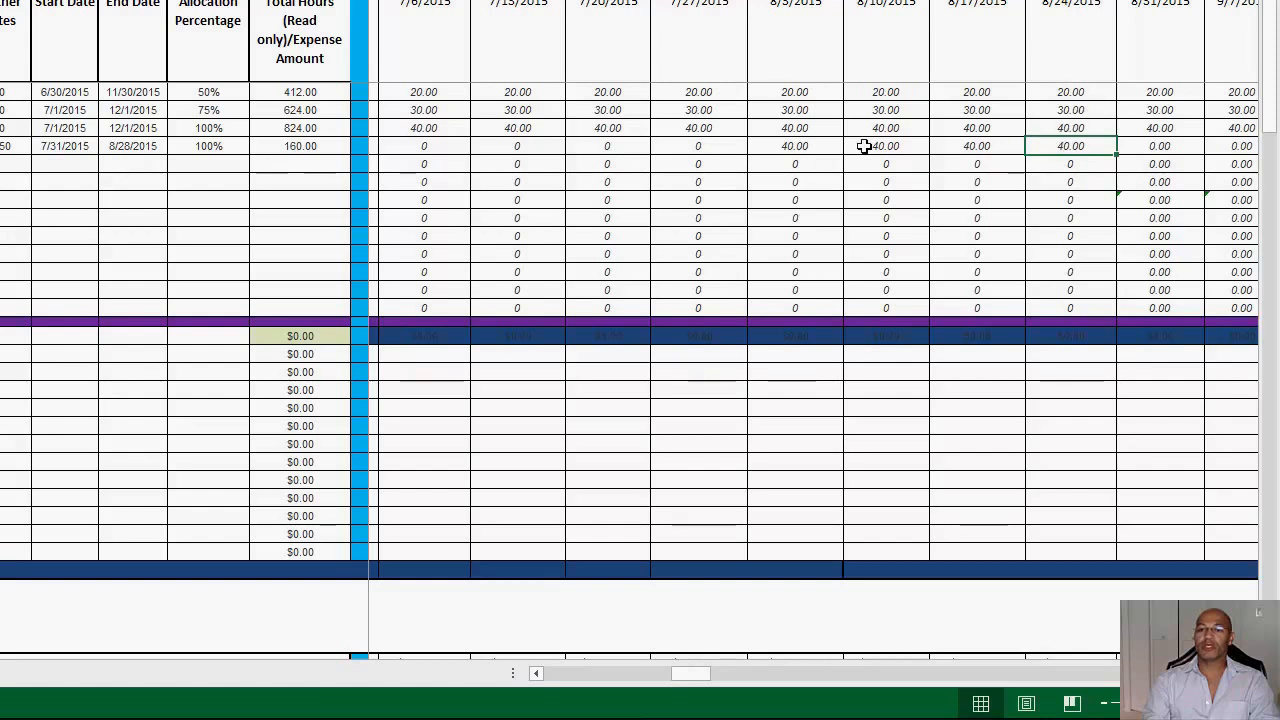
pyautogui.click(292, 146)
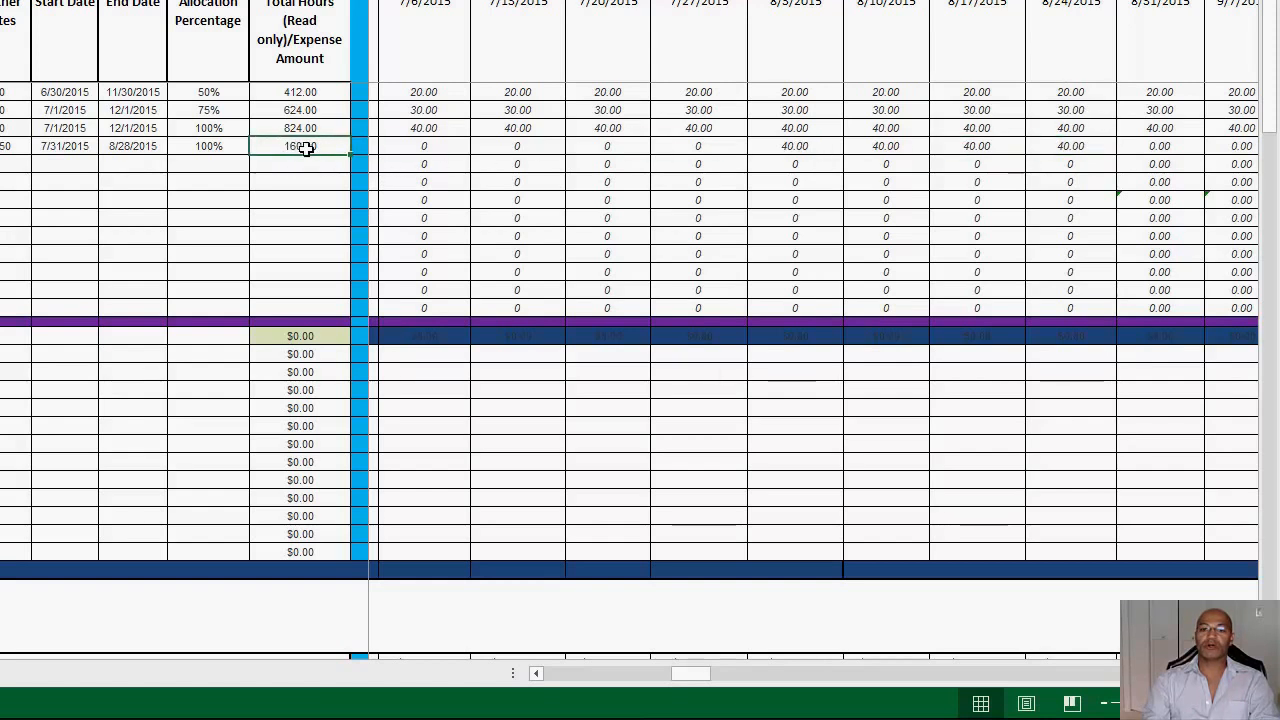
pyautogui.moveTo(820, 149); pyautogui.dragTo(1086, 145)
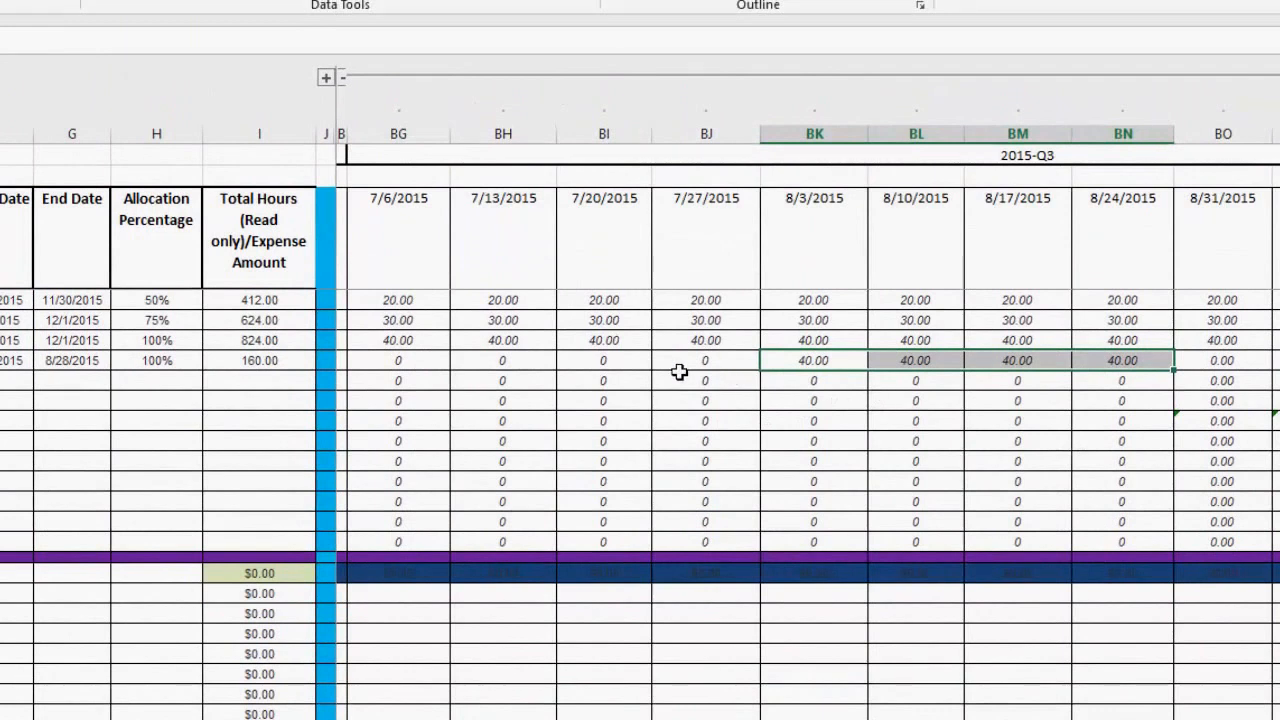
pyautogui.click(270, 362)
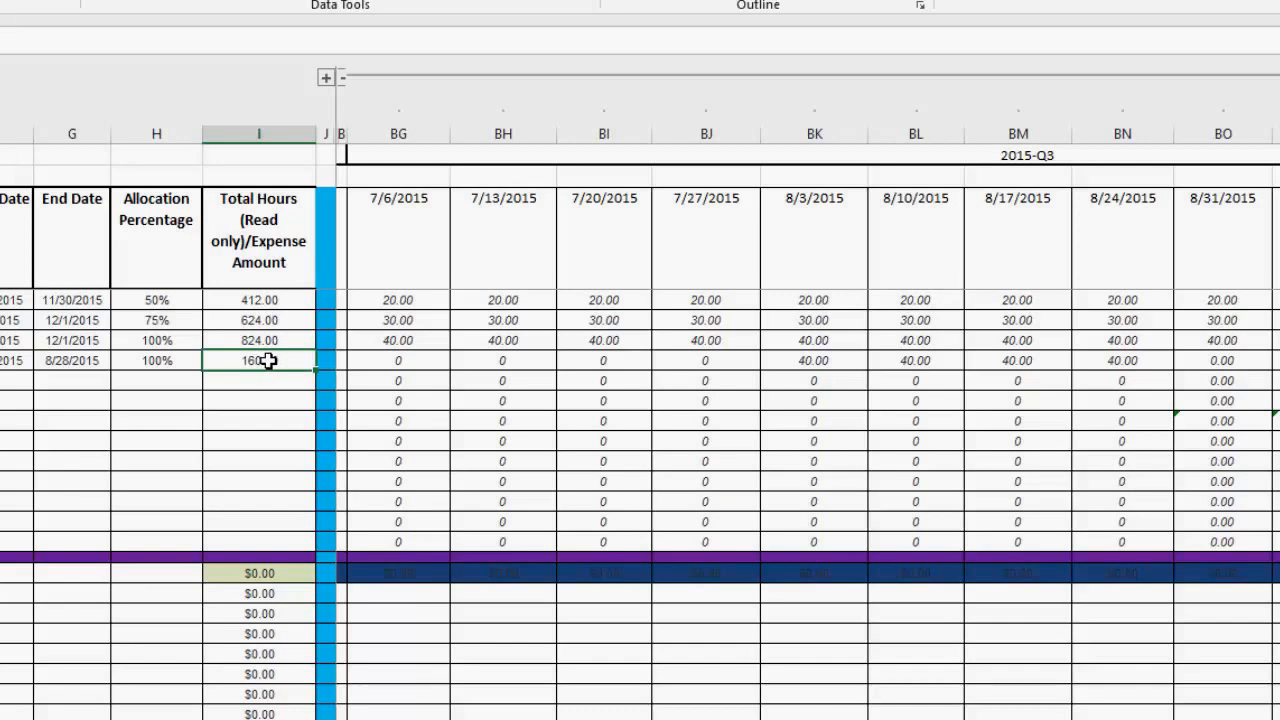
# Step: Try to edit the read-only total hours in row 7, and select that row's weekly hours from 8/3/2015 to 8/24/2015
pyautogui.doubleClick(268, 361)
pyautogui.click(258, 406)
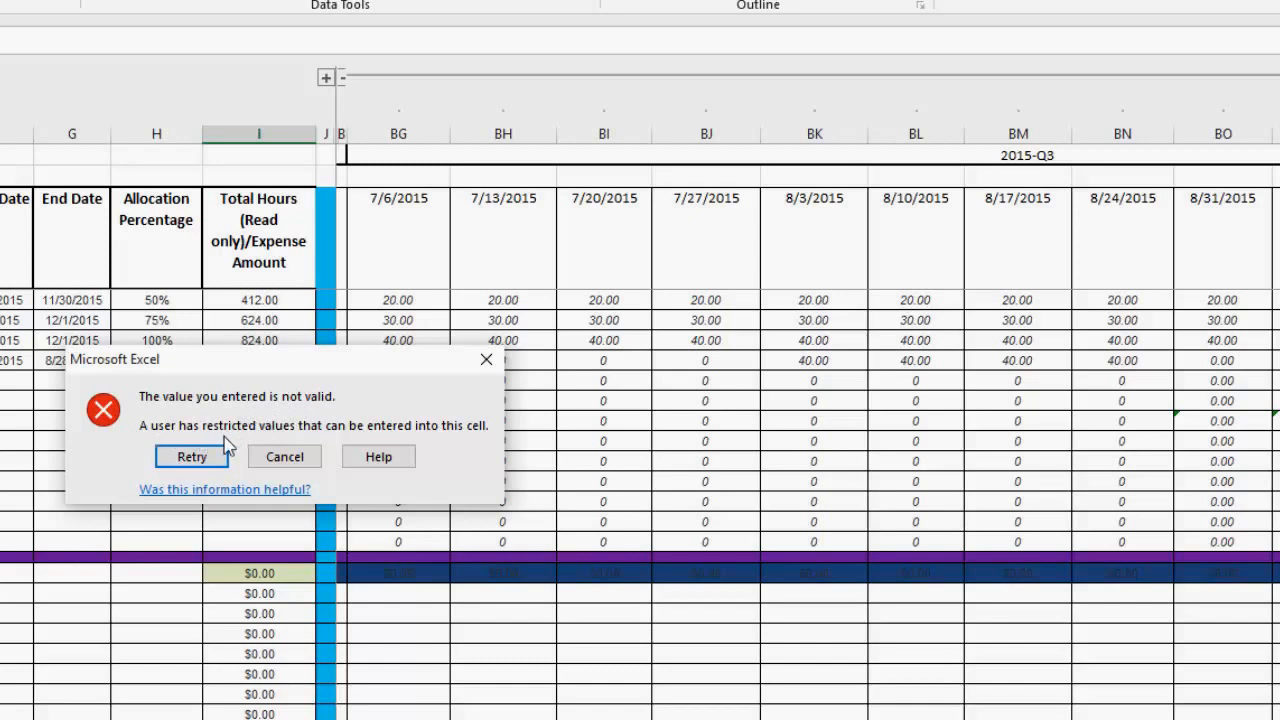
pyautogui.click(287, 461)
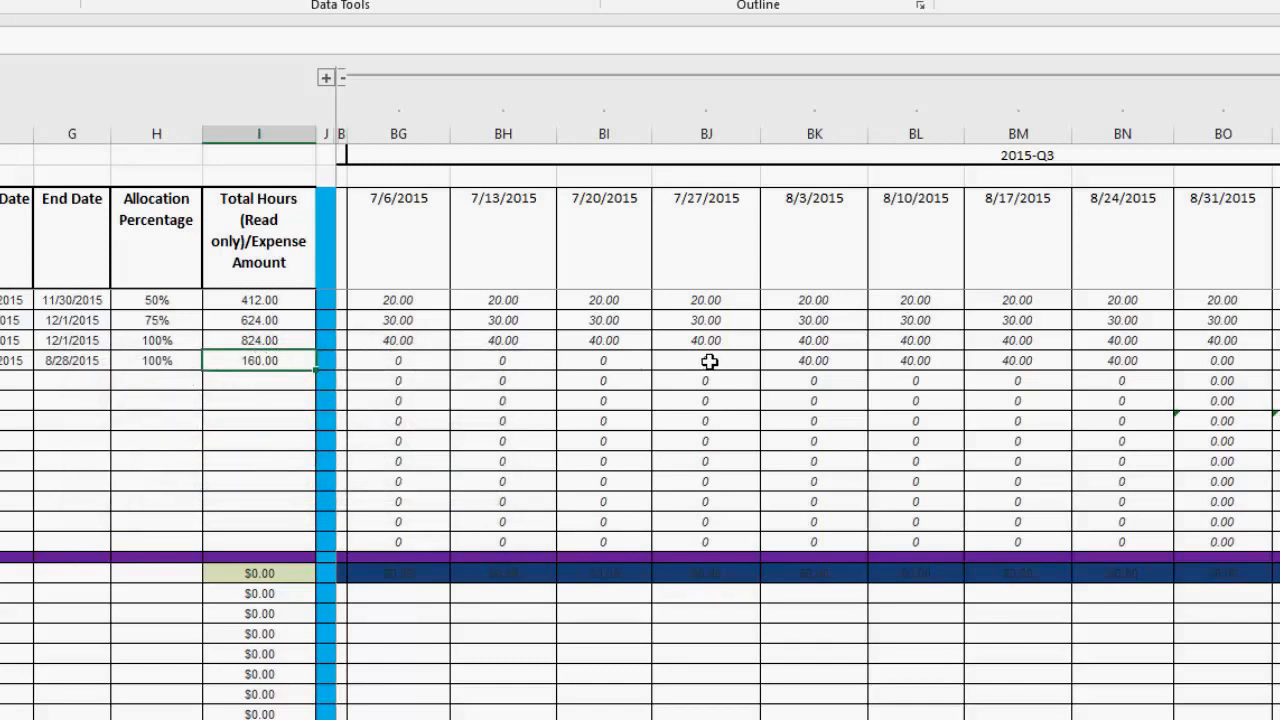
pyautogui.moveTo(780, 360); pyautogui.dragTo(1128, 349)
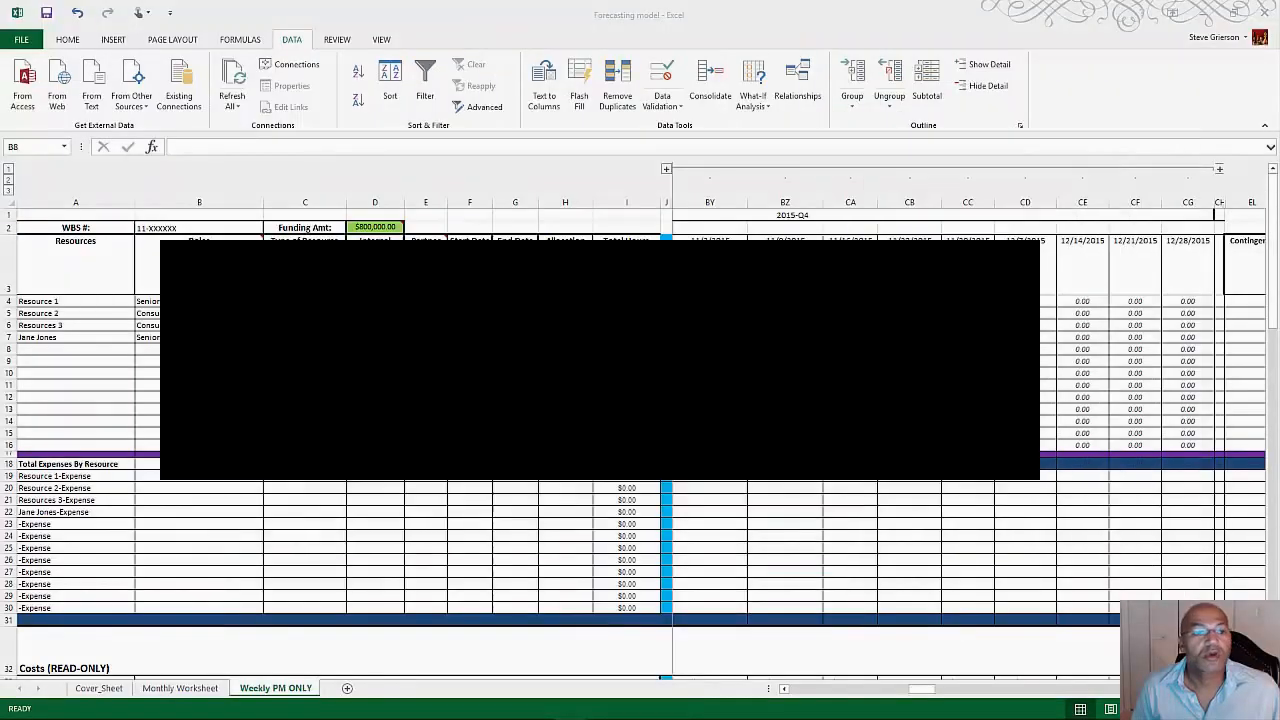
# Step: Enter another resource's full name in row 8 and assign the role Project Manager
pyautogui.click(63, 352)
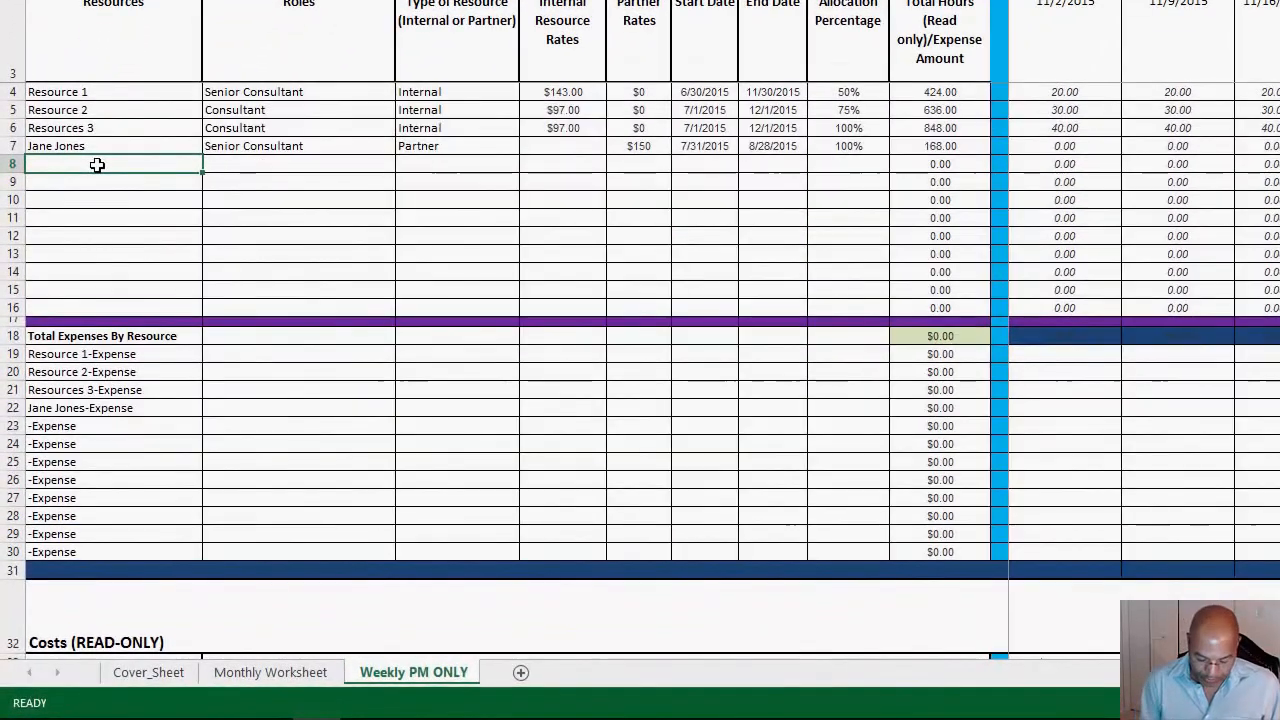
pyautogui.write('Bob')
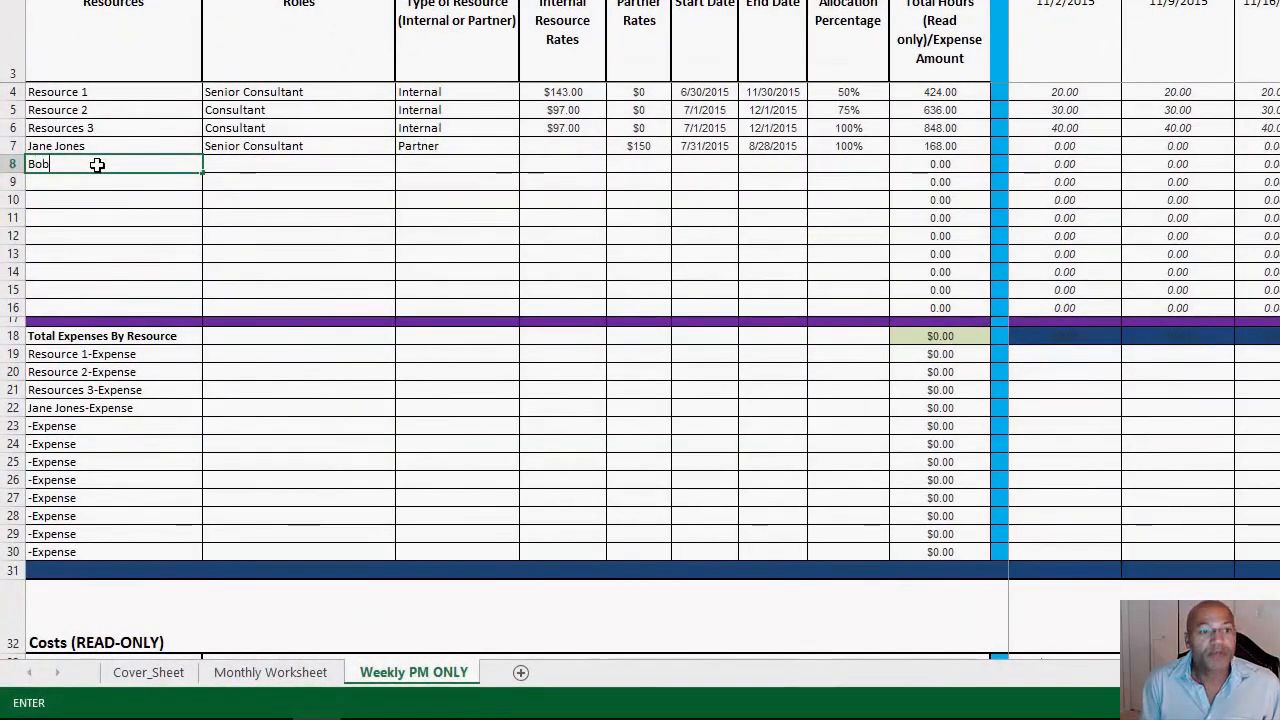
pyautogui.write(' James')
pyautogui.press('Tab')
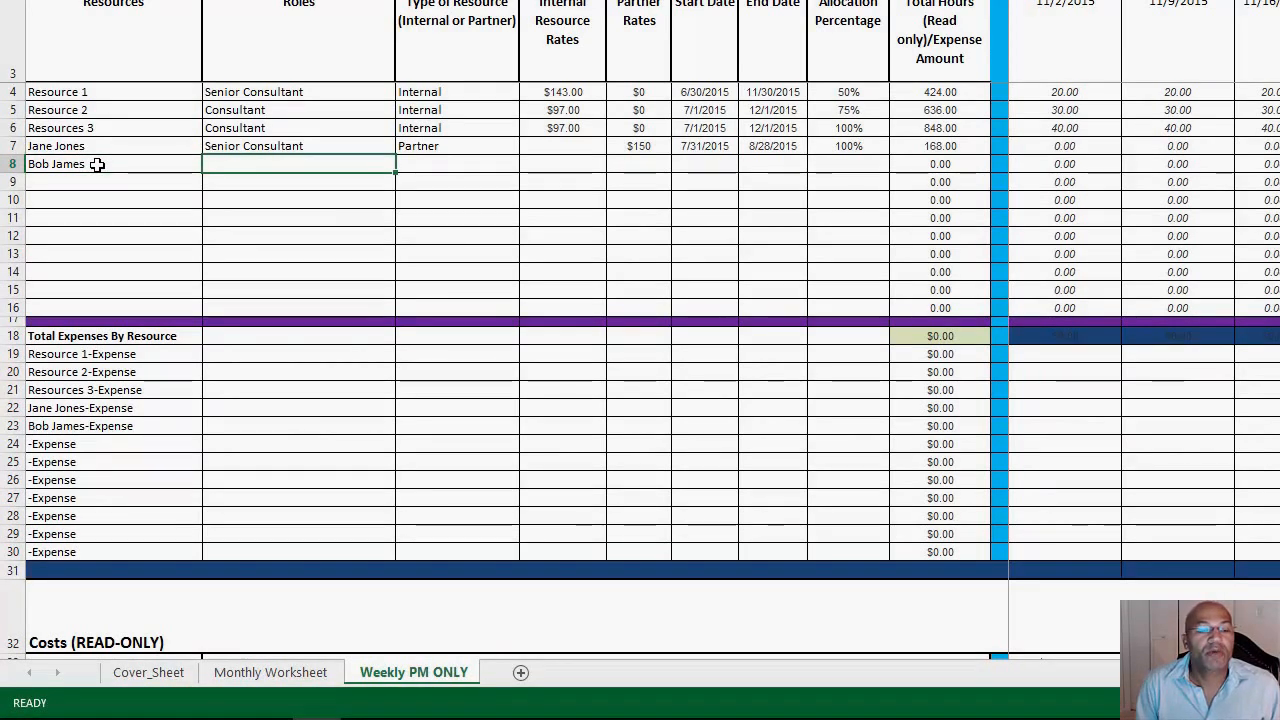
pyautogui.write('{rp')
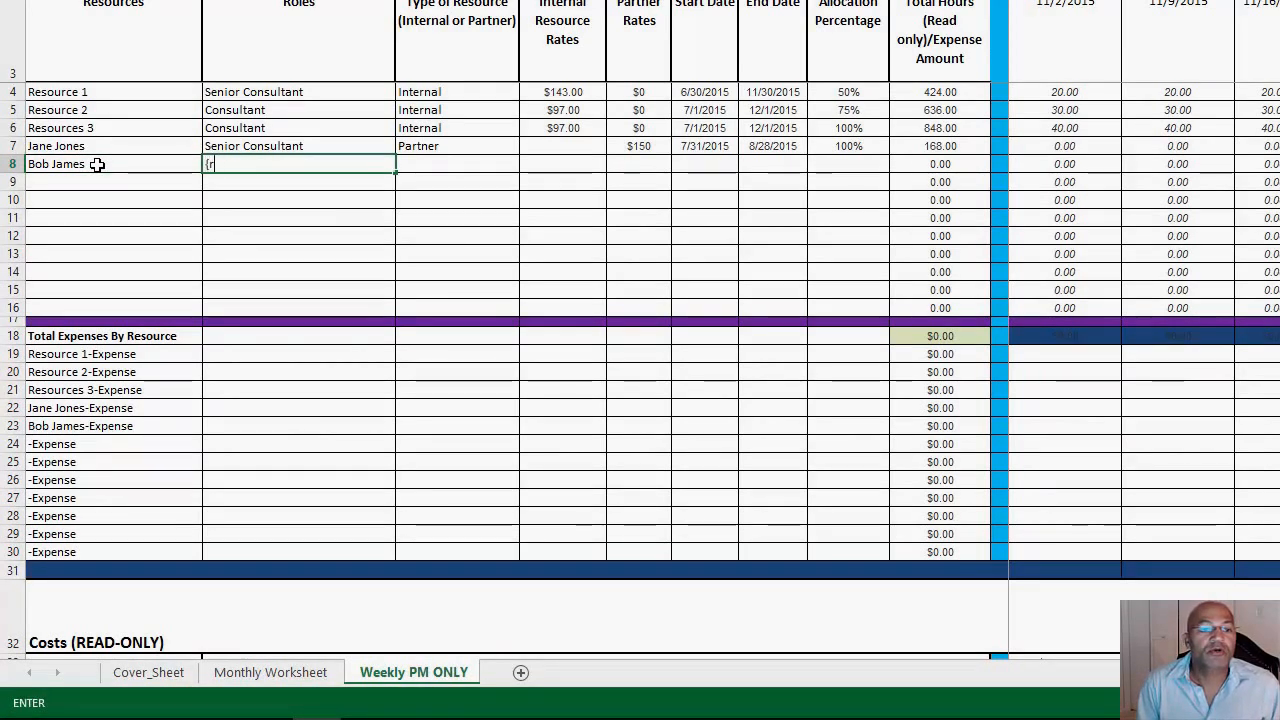
pyautogui.press('BackSpace')
pyautogui.press('BackSpace')
pyautogui.write('Pro')
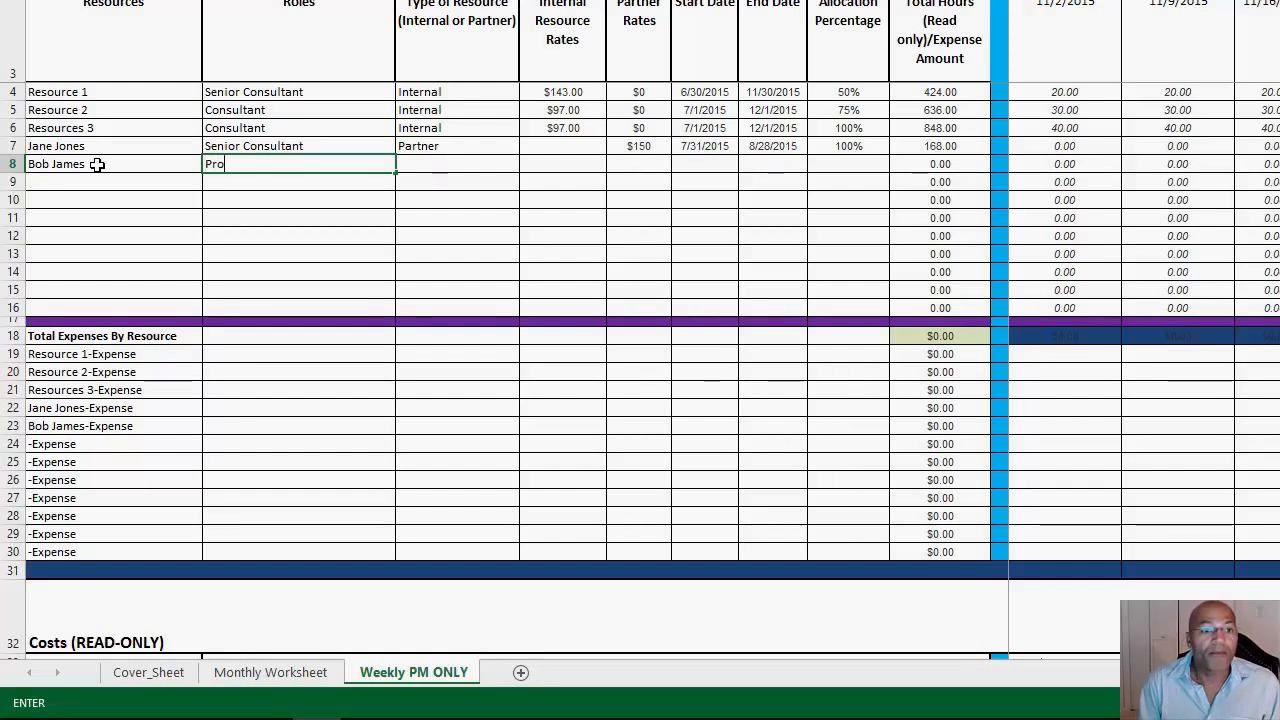
pyautogui.write('ject Manager')
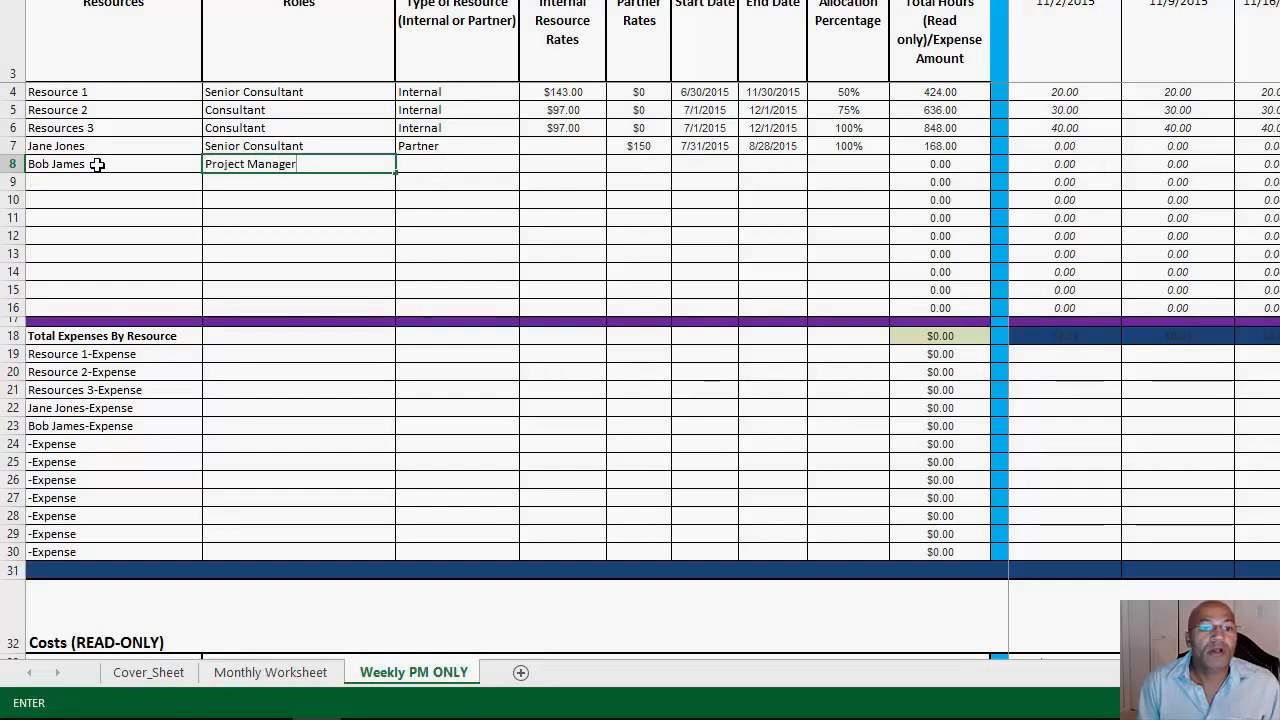
pyautogui.press('Tab')
# Step: Set the row 8 resource's type to Internal with an internal rate of $95, leaving the partner rate blank
pyautogui.write('Inter')
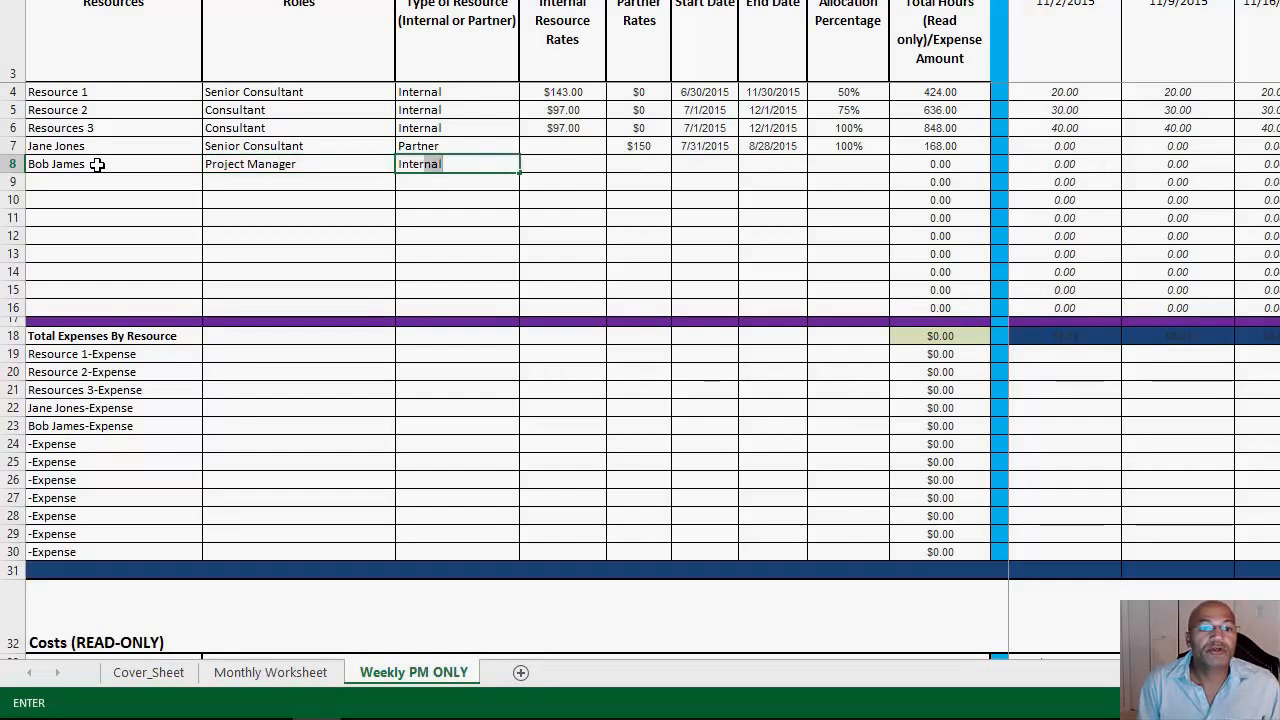
pyautogui.press('Tab')
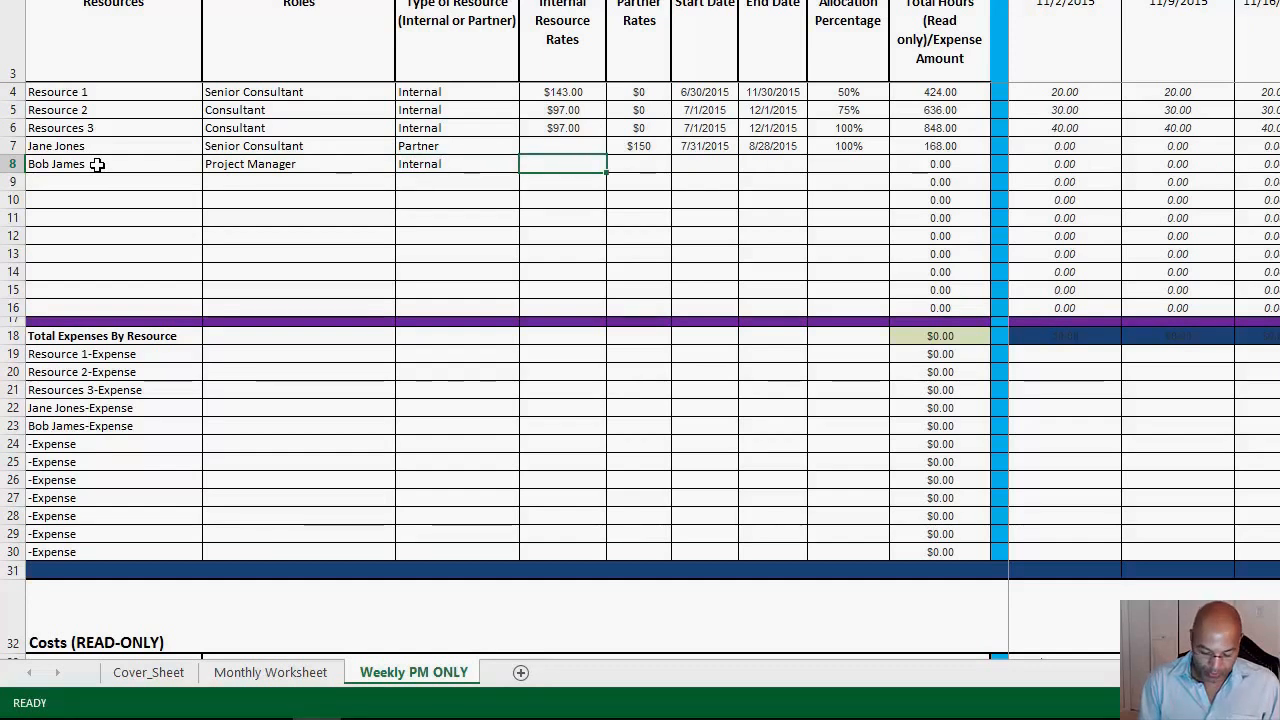
pyautogui.write('95')
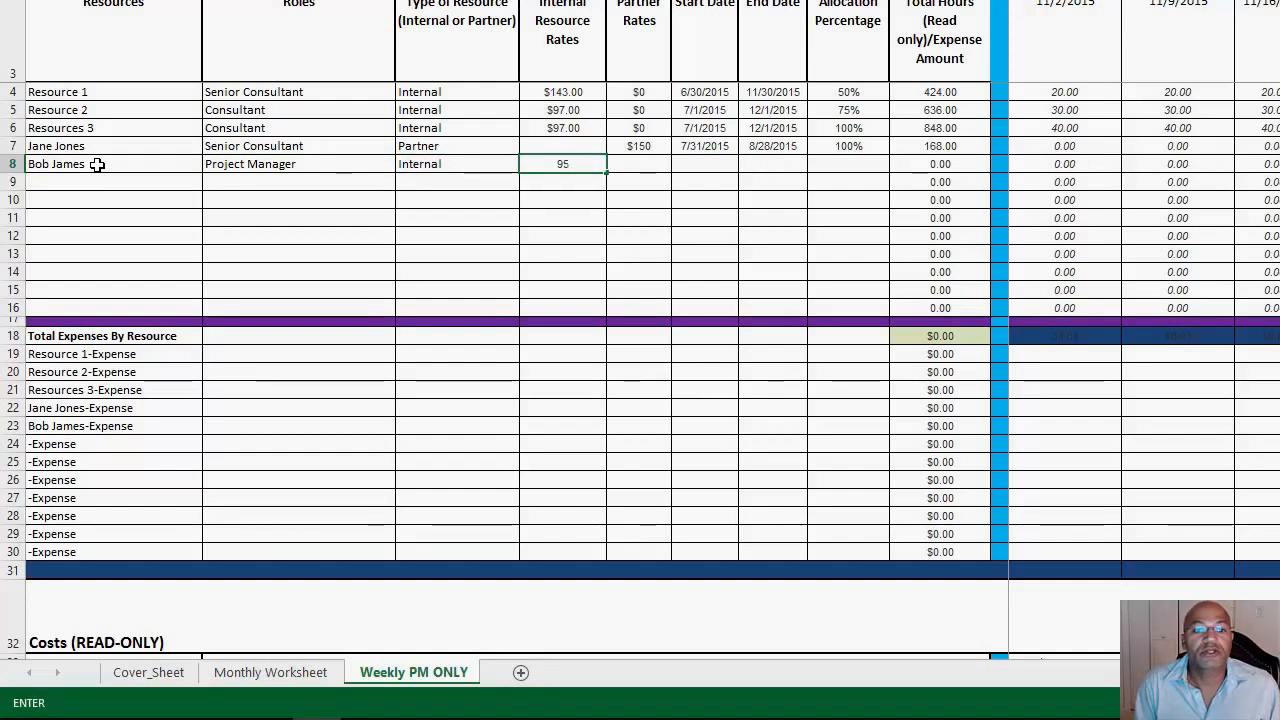
pyautogui.press('Tab')
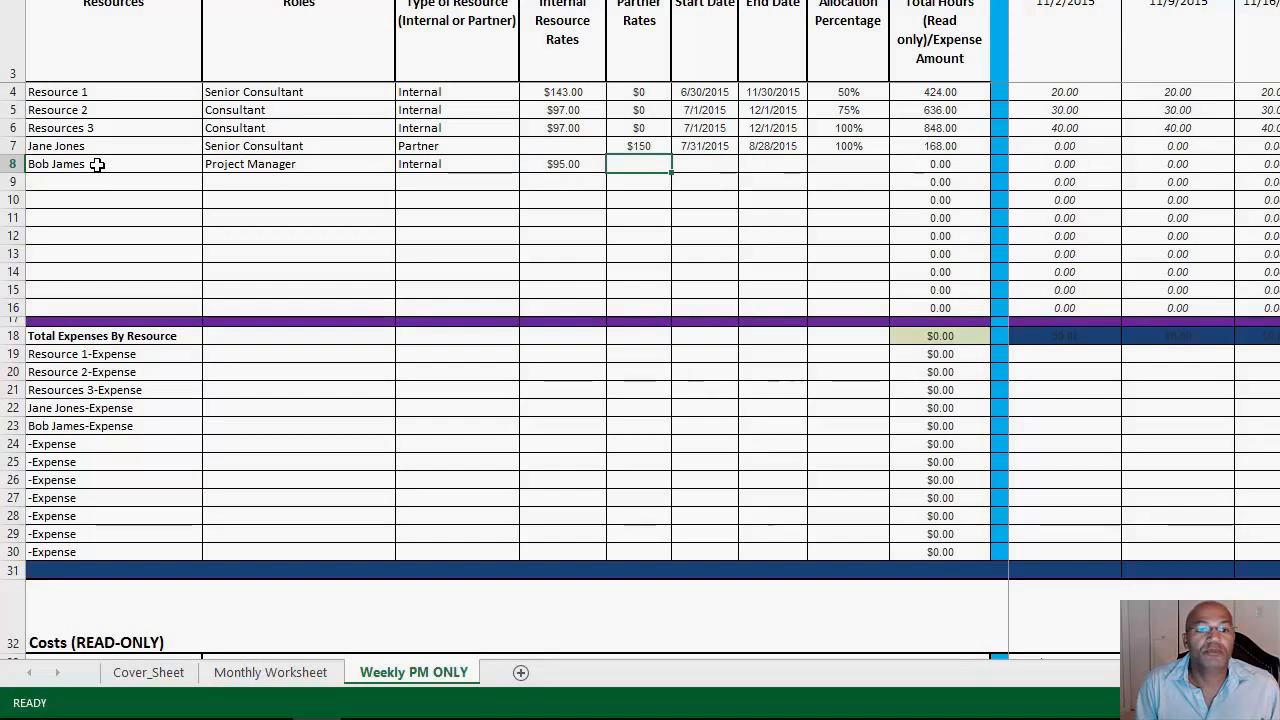
pyautogui.press('Tab')
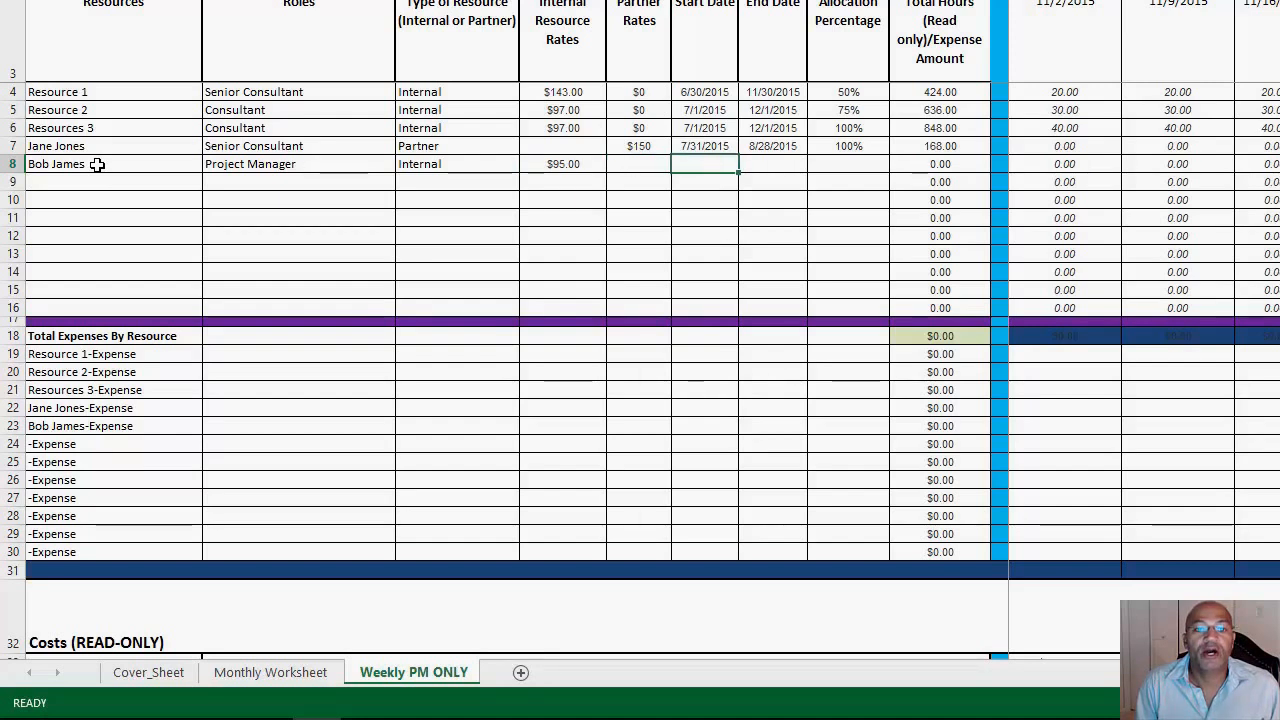
# Step: Schedule the row 8 resource from 7/1/2015 to 12/2/2015 at 75% allocation
pyautogui.write('7')
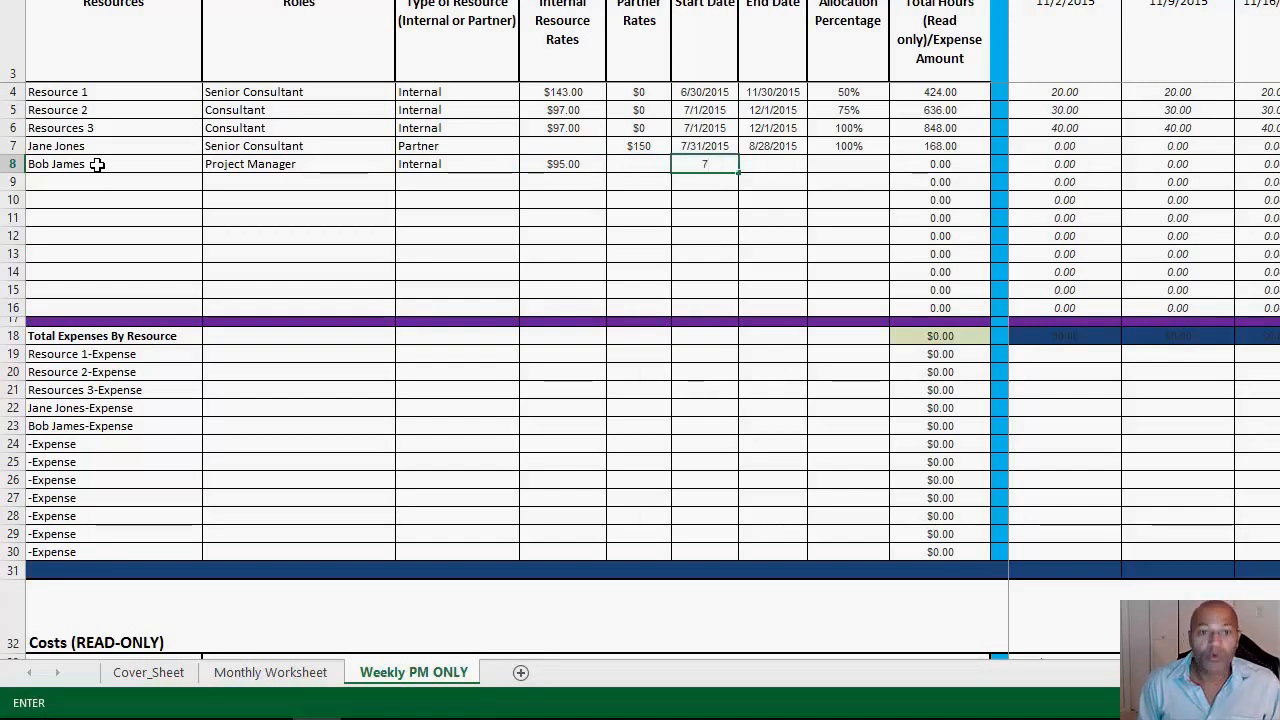
pyautogui.write('/1/2015')
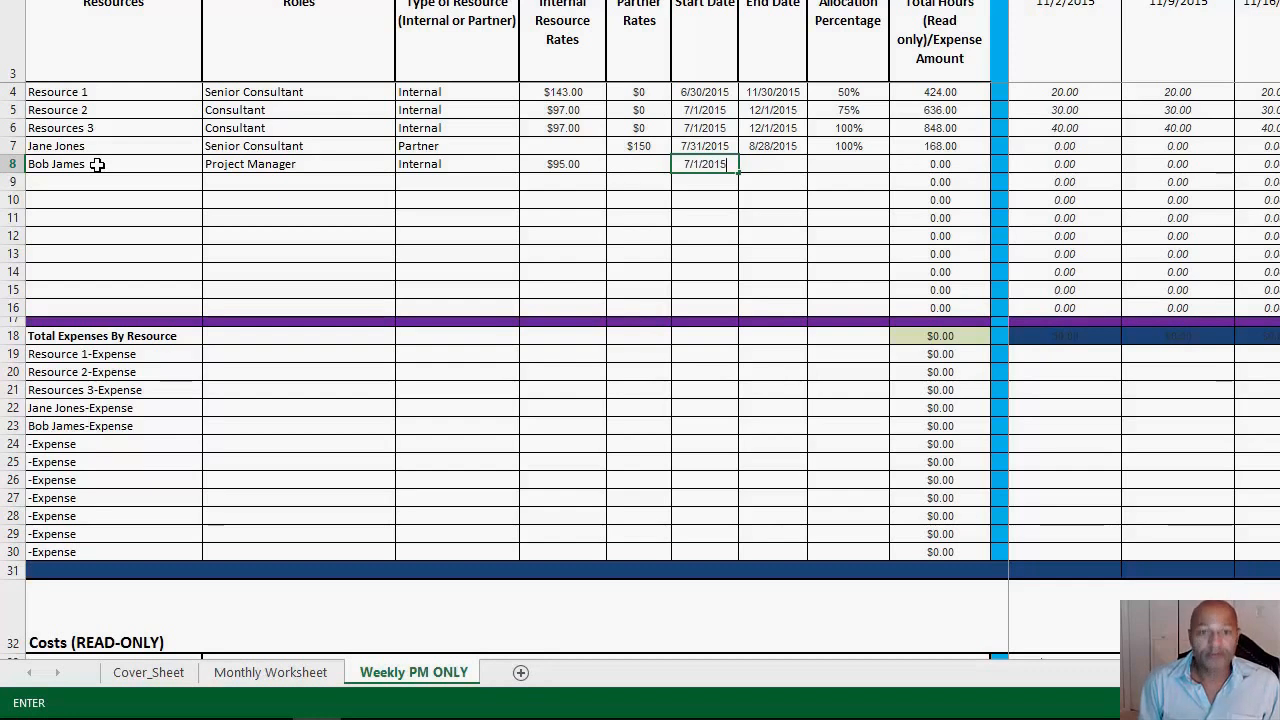
pyautogui.press('Tab')
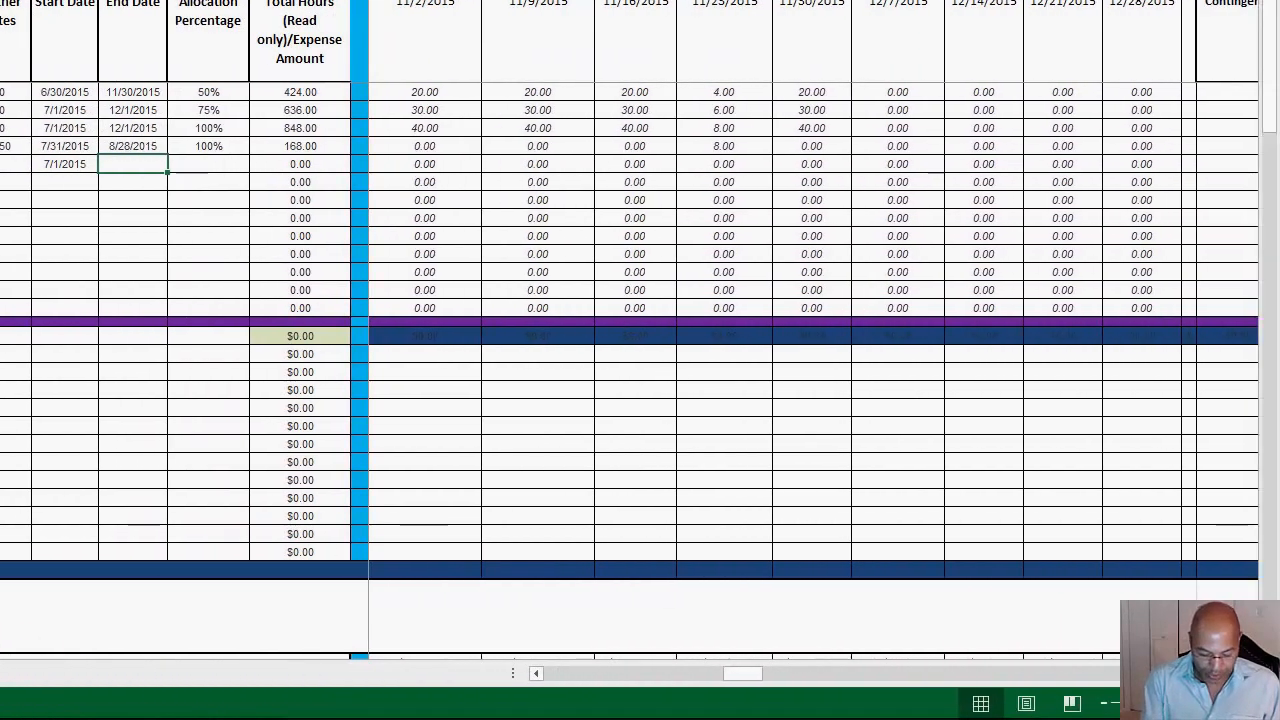
pyautogui.write('12/2')
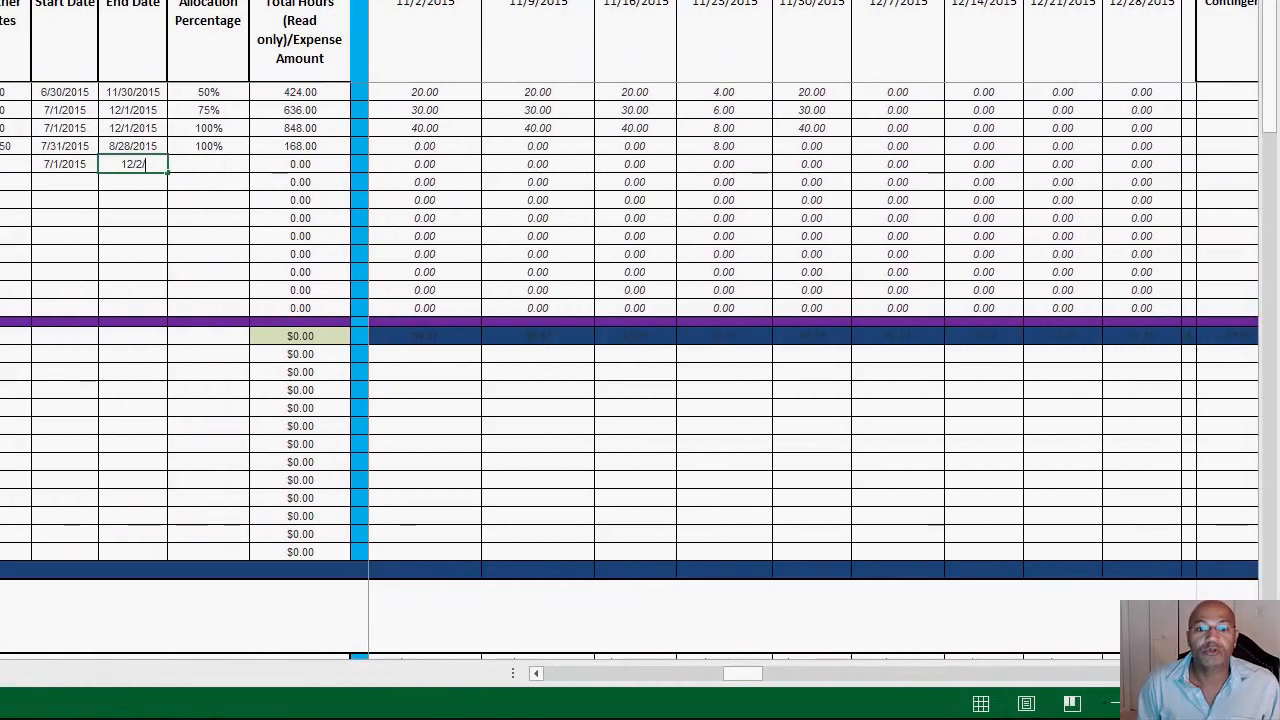
pyautogui.write('/2015')
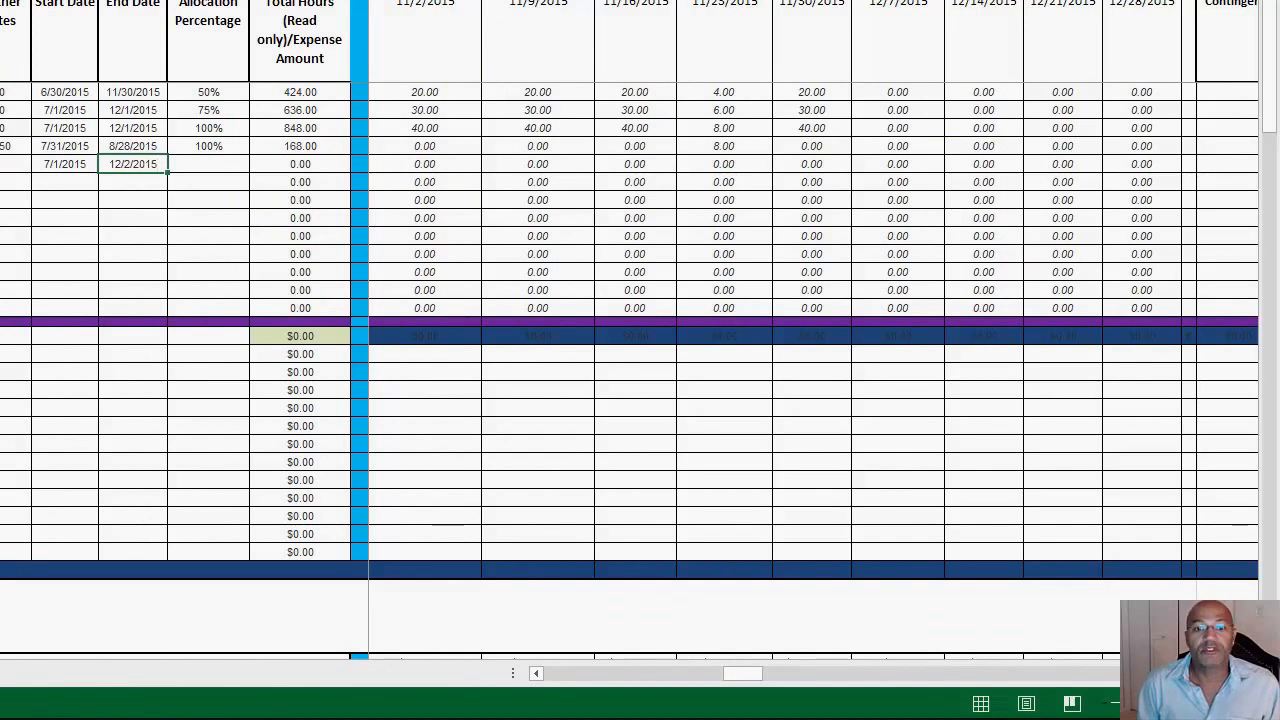
pyautogui.press('Tab')
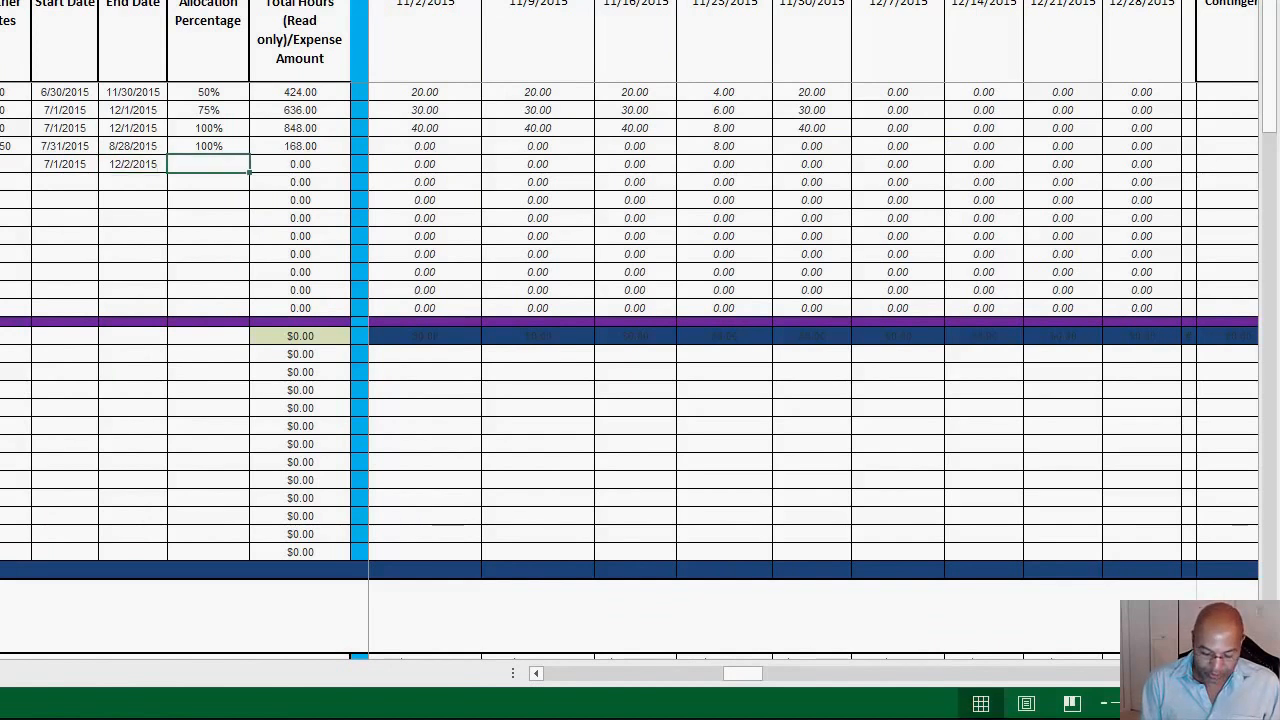
pyautogui.write('75')
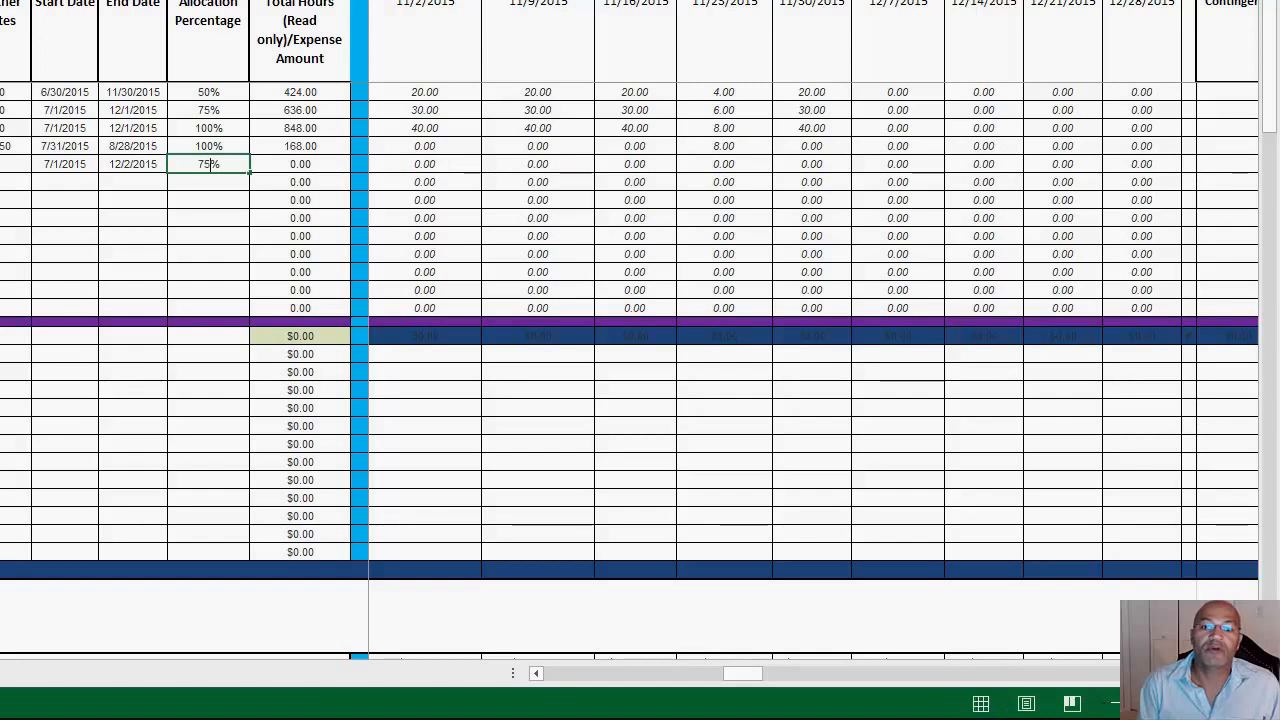
pyautogui.press('Tab')
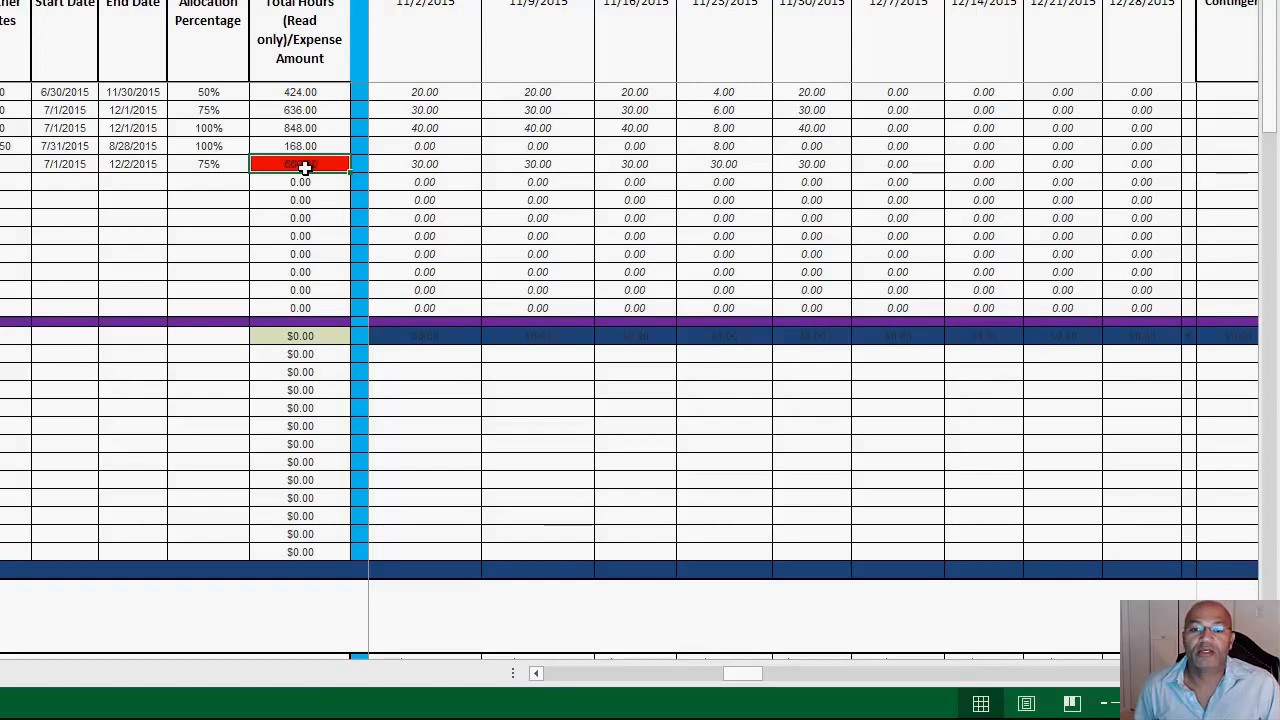
# Step: Examine the row 8 weekly hours from 7/6/2015 through 12/28/2015, ending at the pre-calculated number of hours in column EM
pyautogui.press('Right')
pyautogui.press('Right')
pyautogui.press('Right')
pyautogui.press('Right')
pyautogui.press('Right')
pyautogui.press('Right')
pyautogui.press('Right')
pyautogui.press('Right')
pyautogui.press('Right')
pyautogui.press('Right')
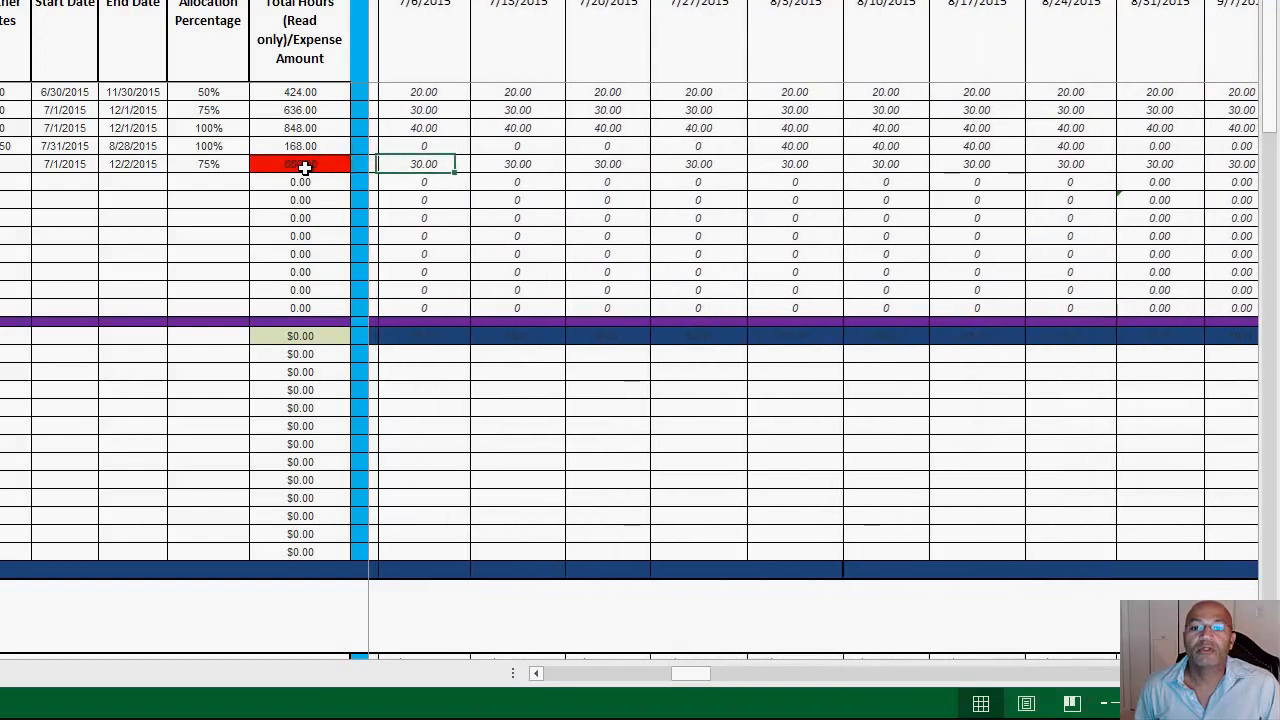
pyautogui.press('Right')
pyautogui.press('Right')
pyautogui.press('Right')
pyautogui.press('Right')
pyautogui.press('Right')
pyautogui.press('Right')
pyautogui.press('Right')
pyautogui.press('Right')
pyautogui.press('Right')
pyautogui.press('Right')
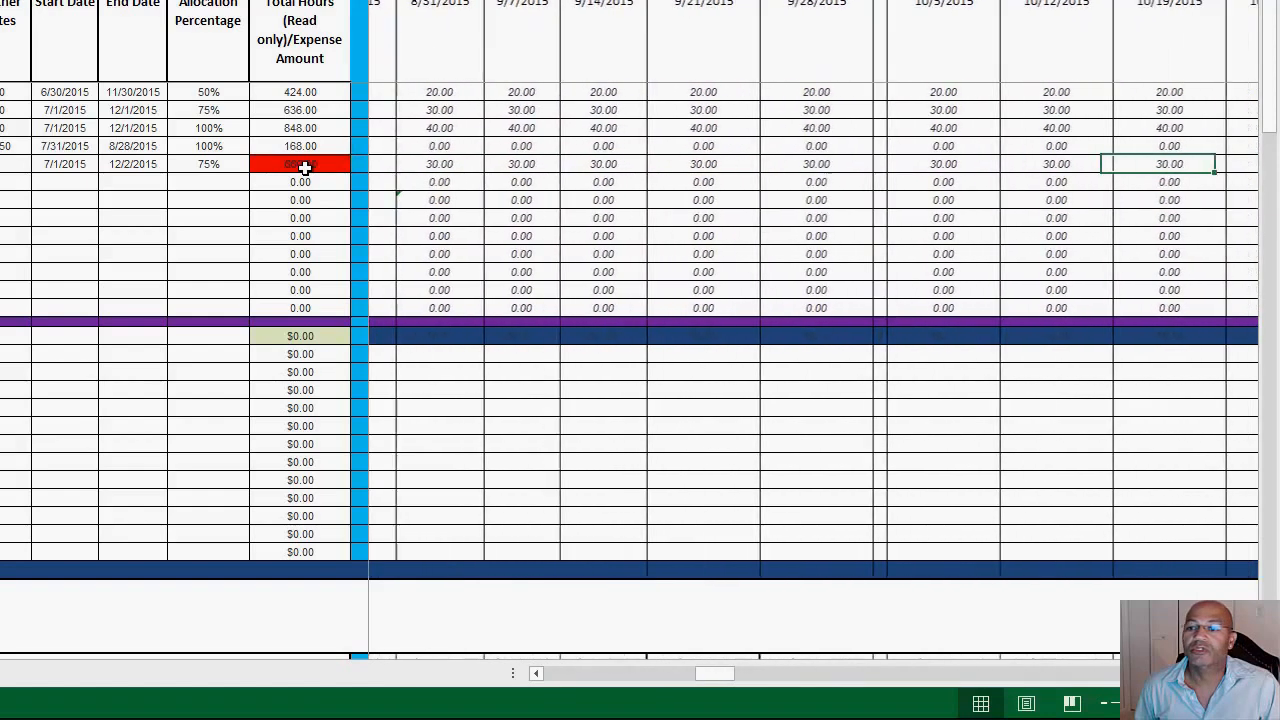
pyautogui.press('Right')
pyautogui.press('Right')
pyautogui.press('Right')
pyautogui.press('Right')
pyautogui.press('Right')
pyautogui.press('Right')
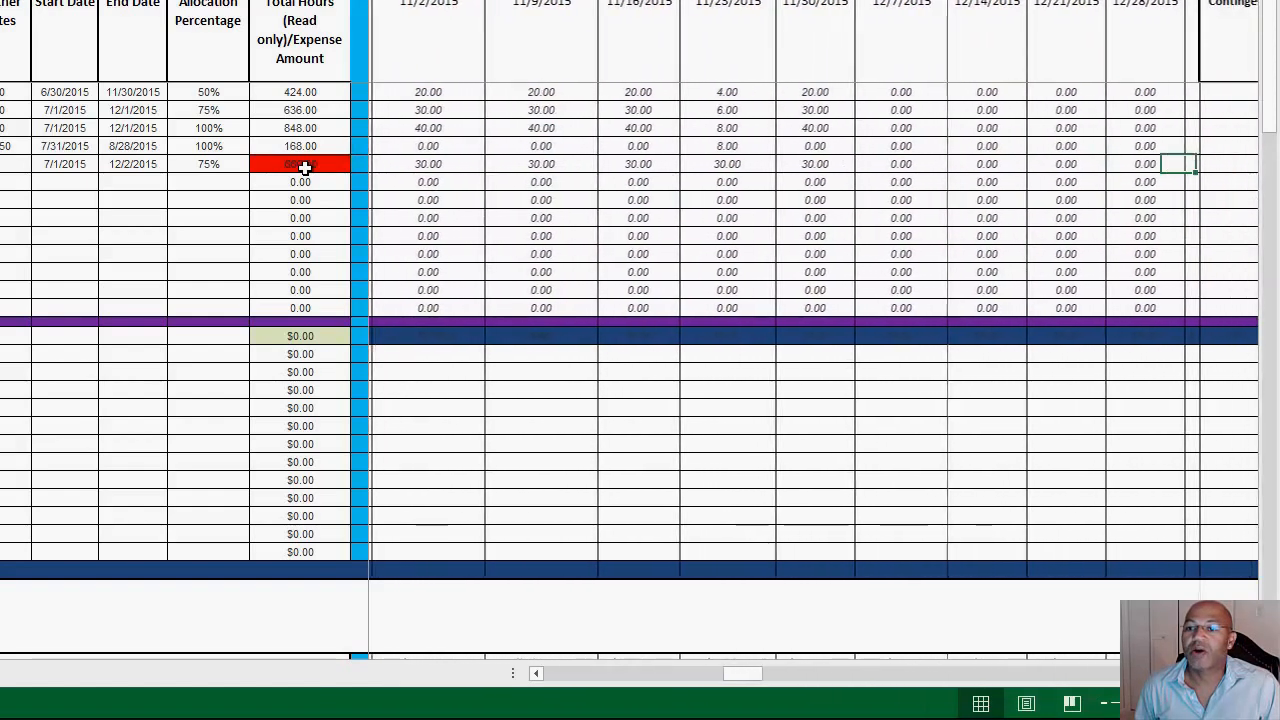
pyautogui.press('Left')
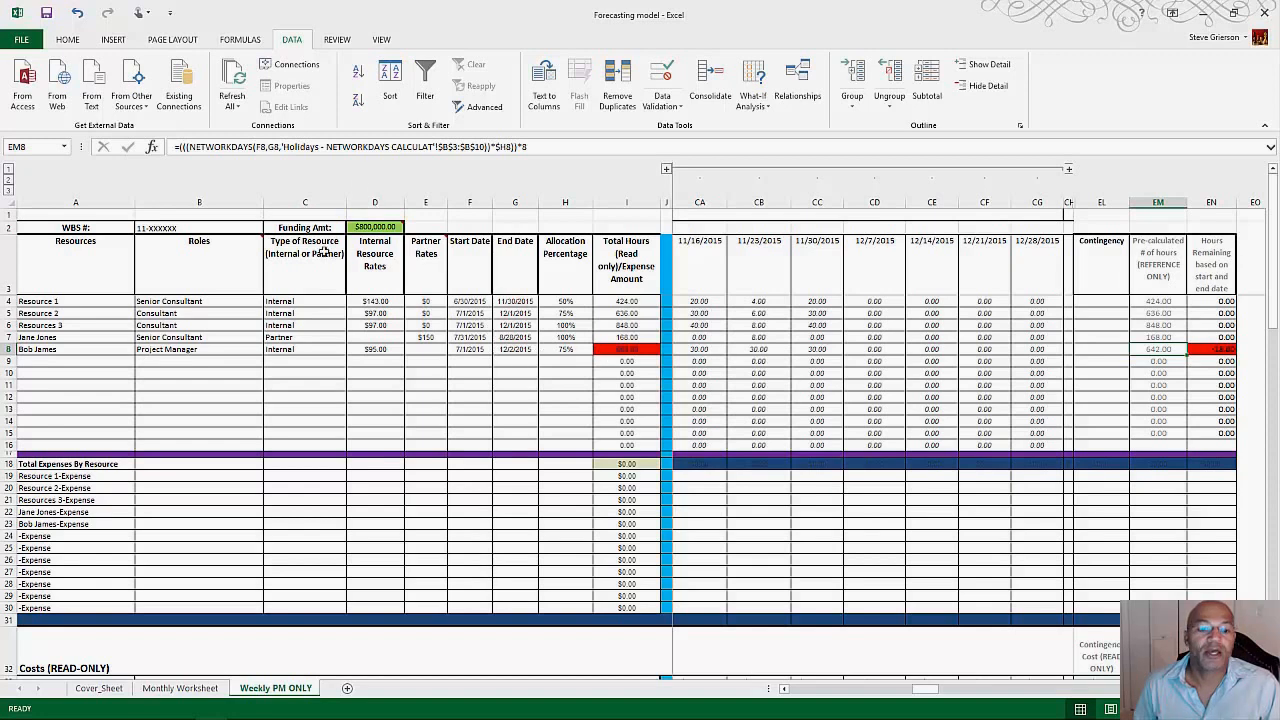
# Step: Unhide the Holidays - NETWORKDAYS CALCULAT sheet
pyautogui.rightClick(304, 693)
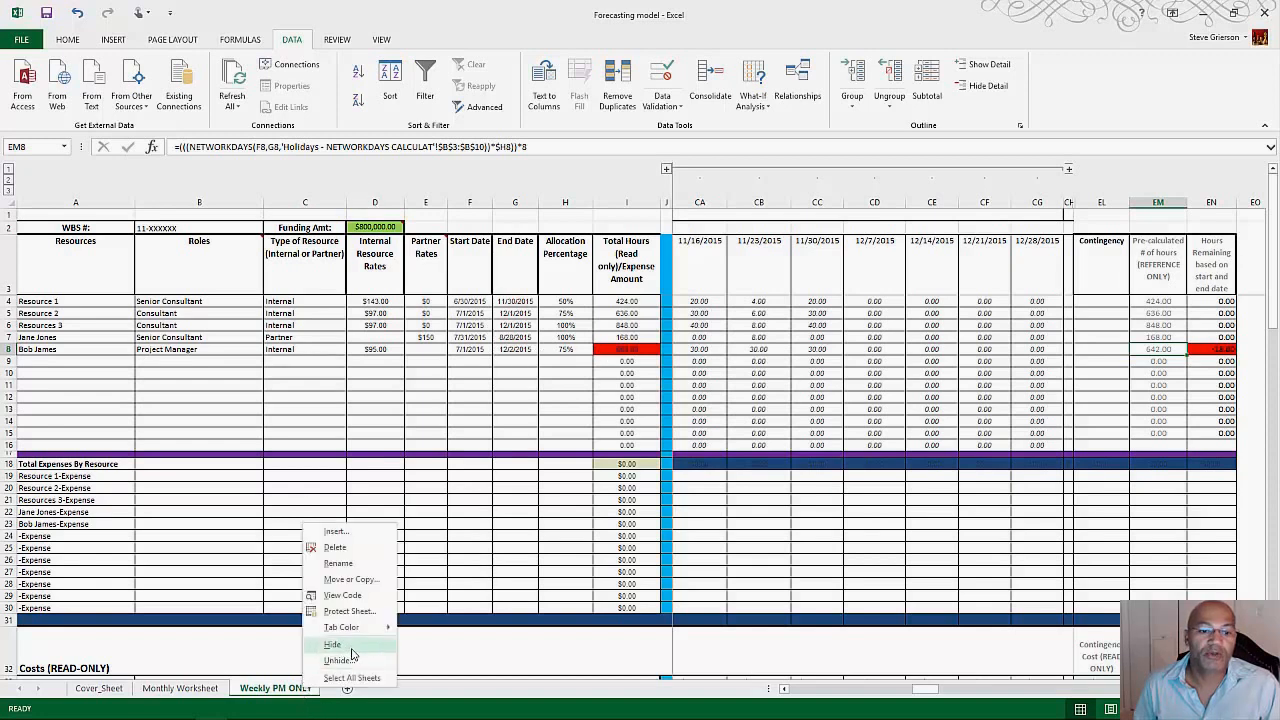
pyautogui.click(335, 660)
pyautogui.click(321, 627)
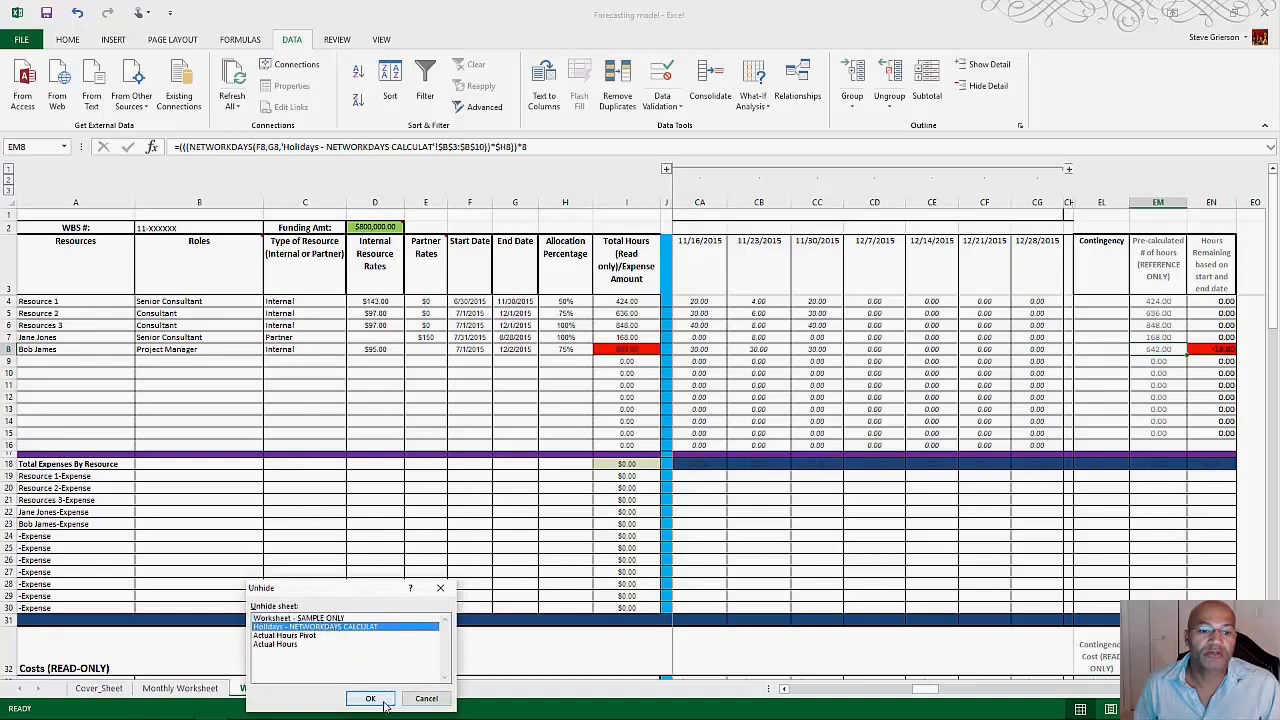
pyautogui.click(370, 698)
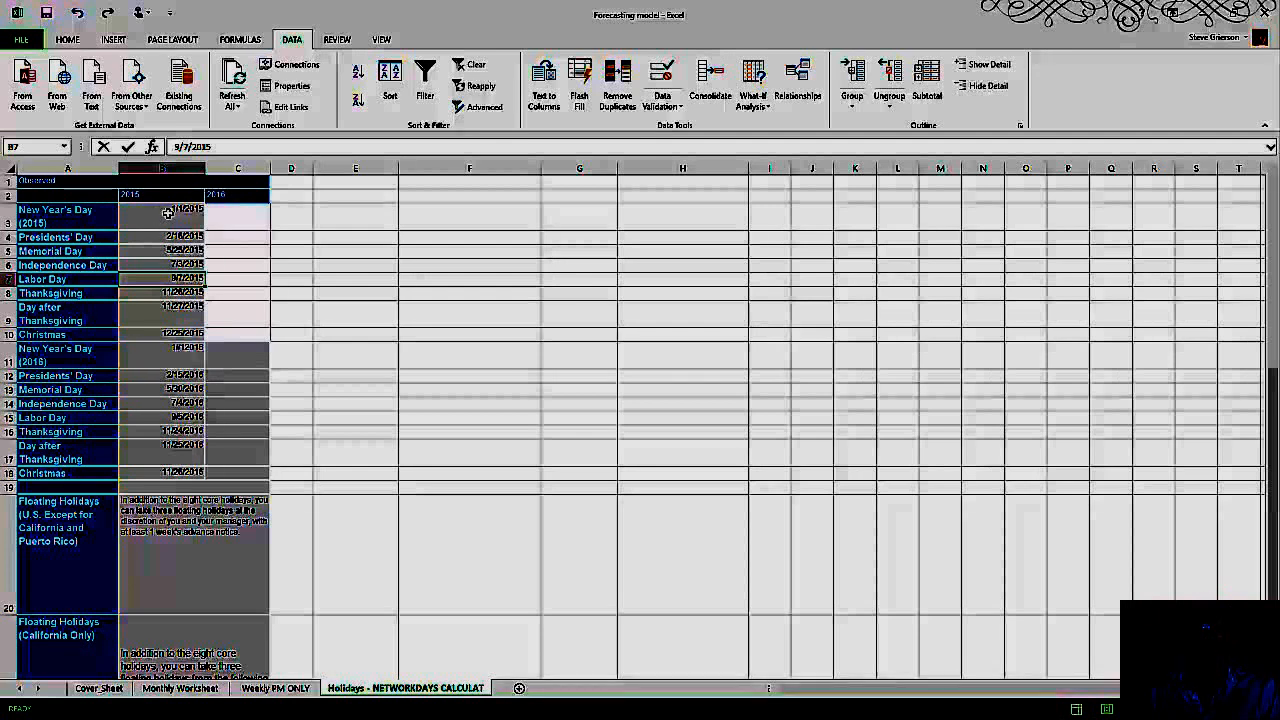
# Step: Examine the 2015 and 2016 holiday dates in column B, and select the 2015 Thanksgiving and Day after Thanksgiving dates
pyautogui.moveTo(160, 213); pyautogui.dragTo(190, 470)
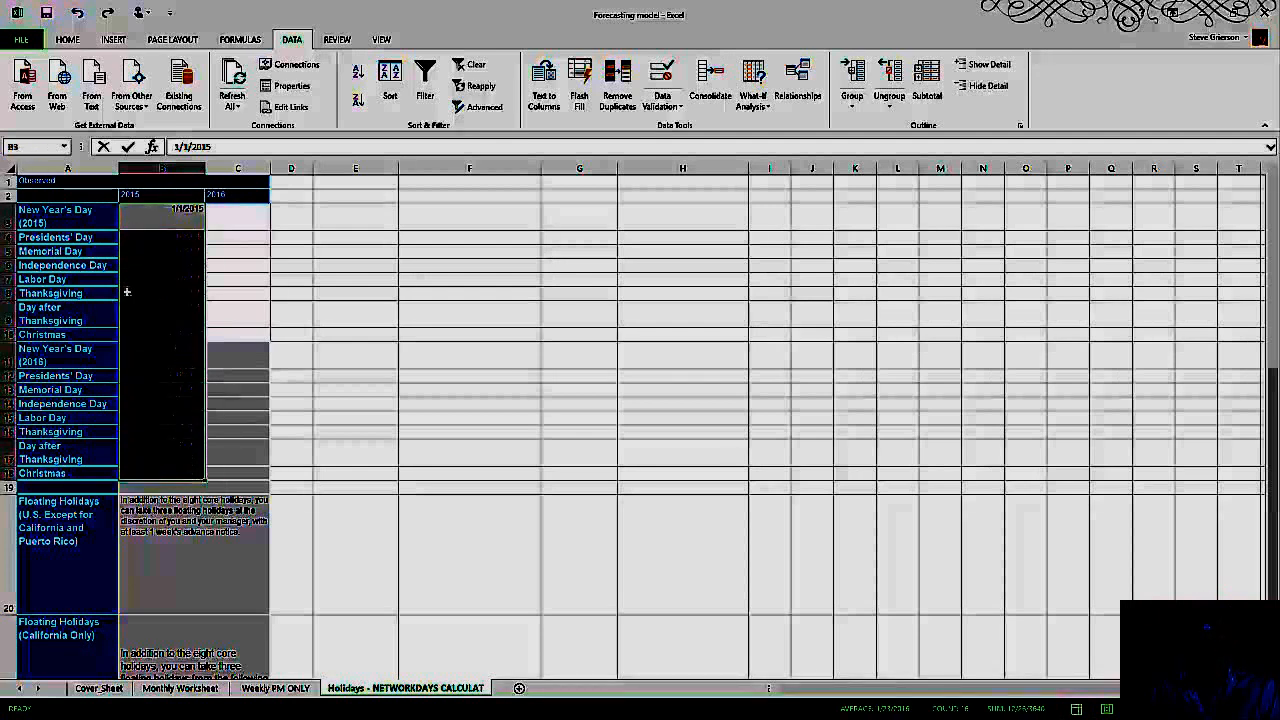
pyautogui.click(134, 292)
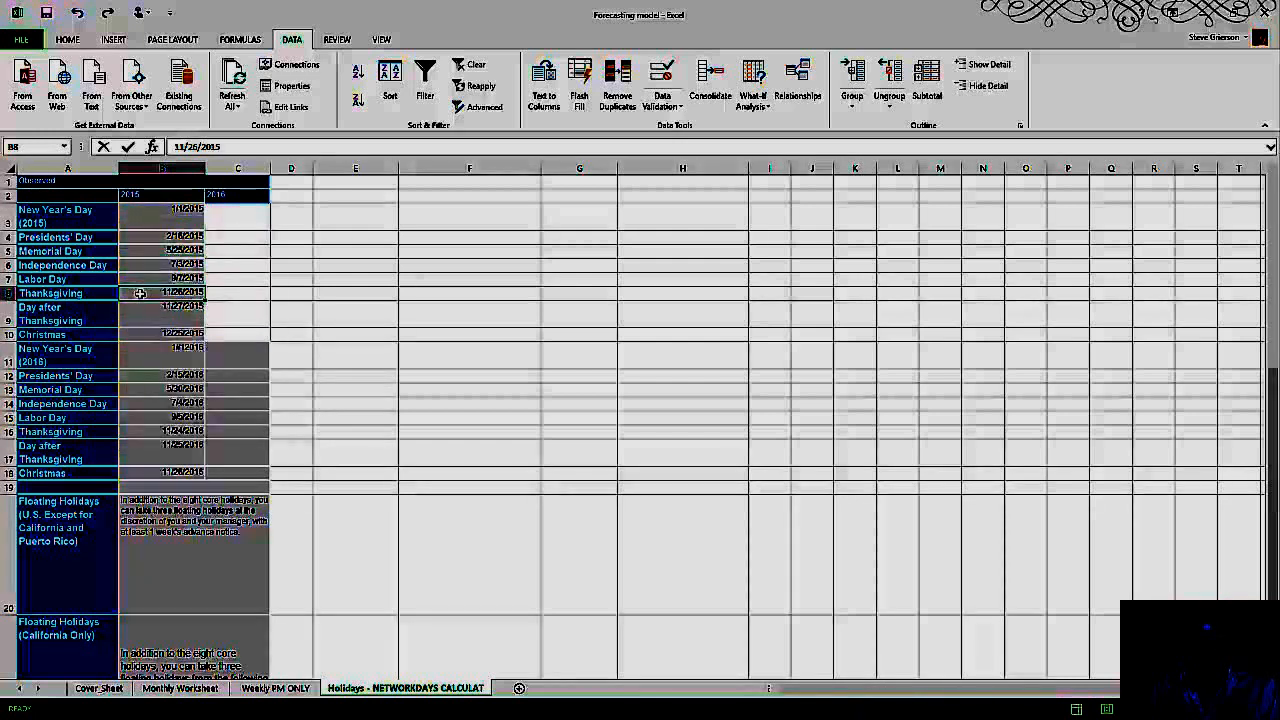
pyautogui.moveTo(140, 293); pyautogui.dragTo(142, 305)
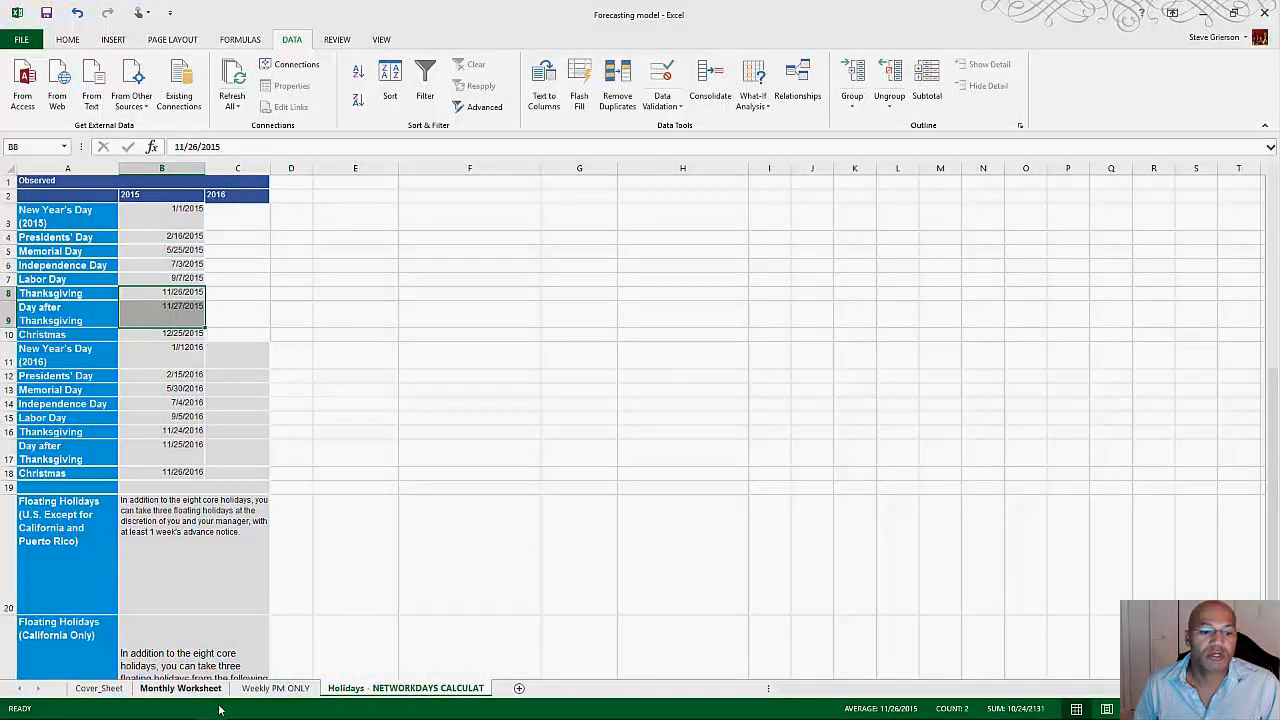
# Step: On the Weekly PM ONLY sheet, set the row 8 resource's hours for the week of 11/23/2015 to 12
pyautogui.click(262, 689)
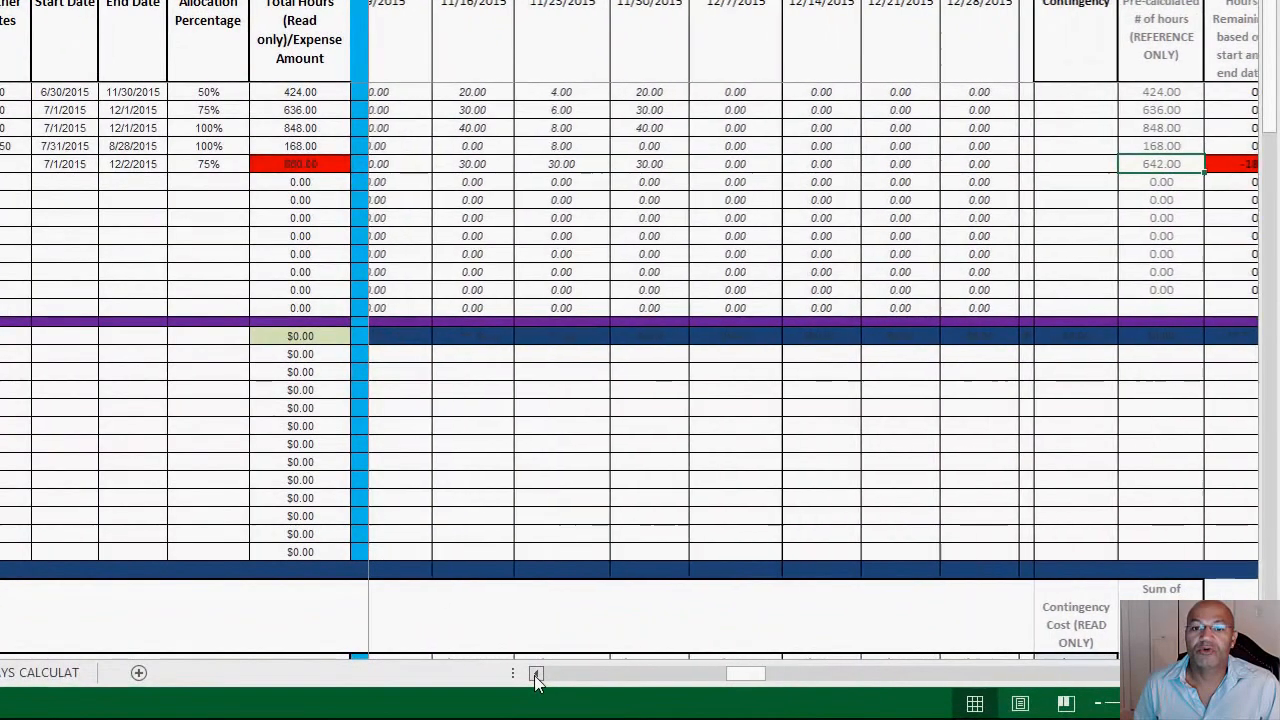
pyautogui.click(784, 688)
pyautogui.click(535, 674)
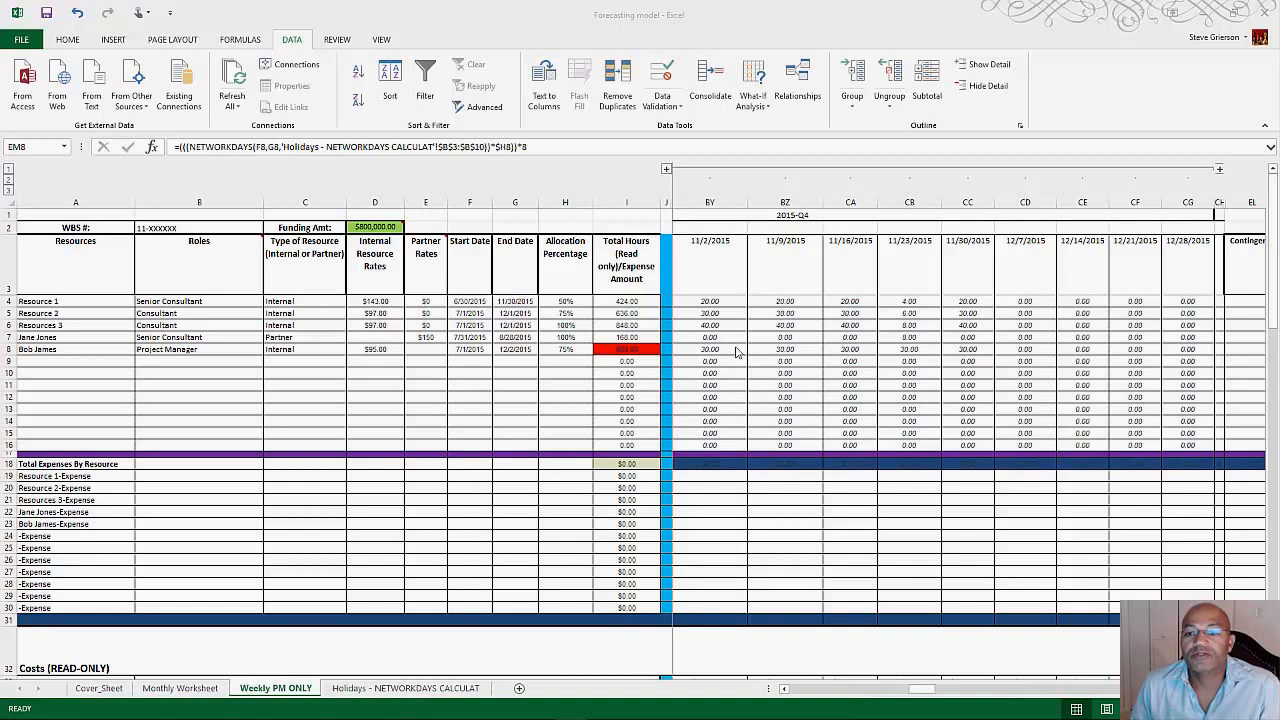
pyautogui.click(908, 349)
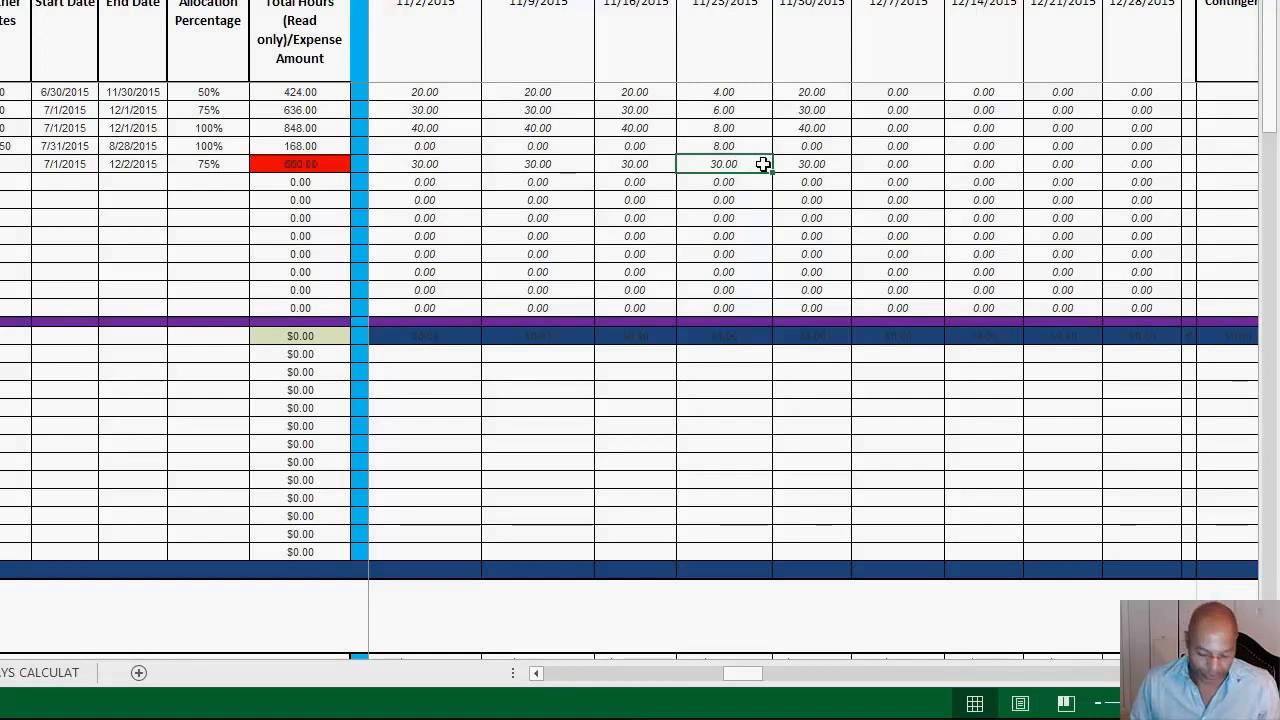
pyautogui.write('12')
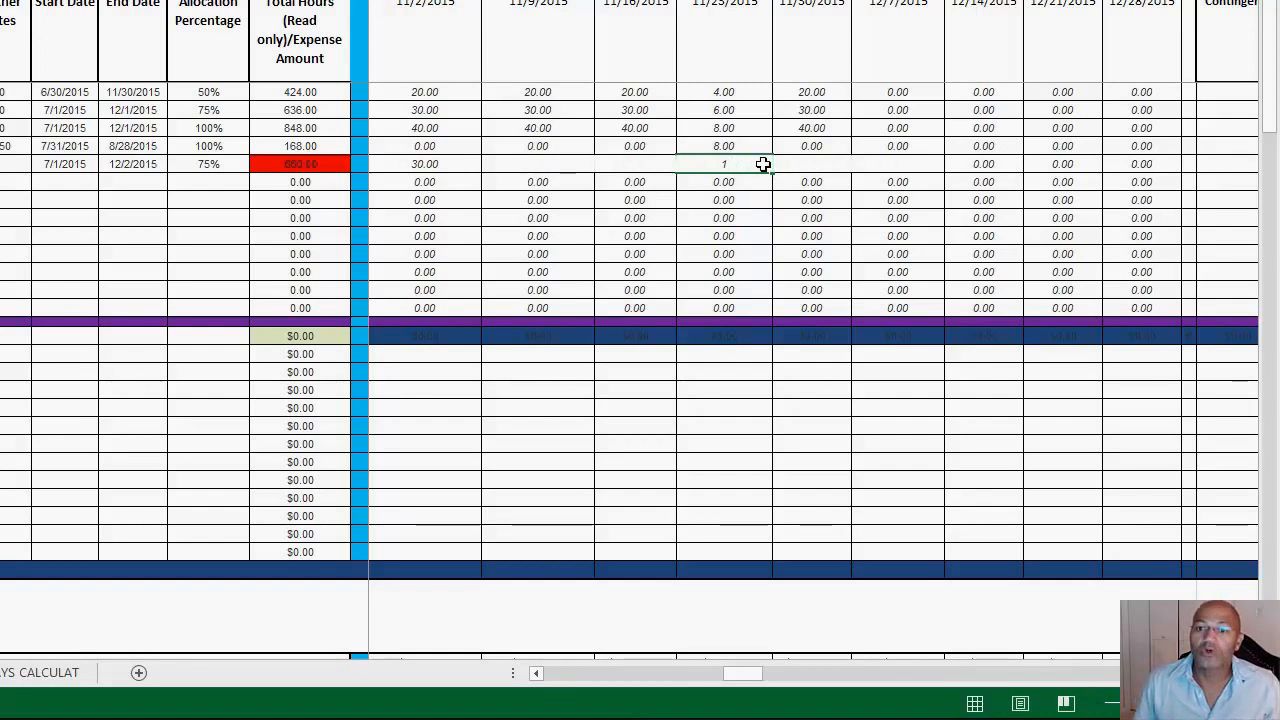
pyautogui.click(747, 198)
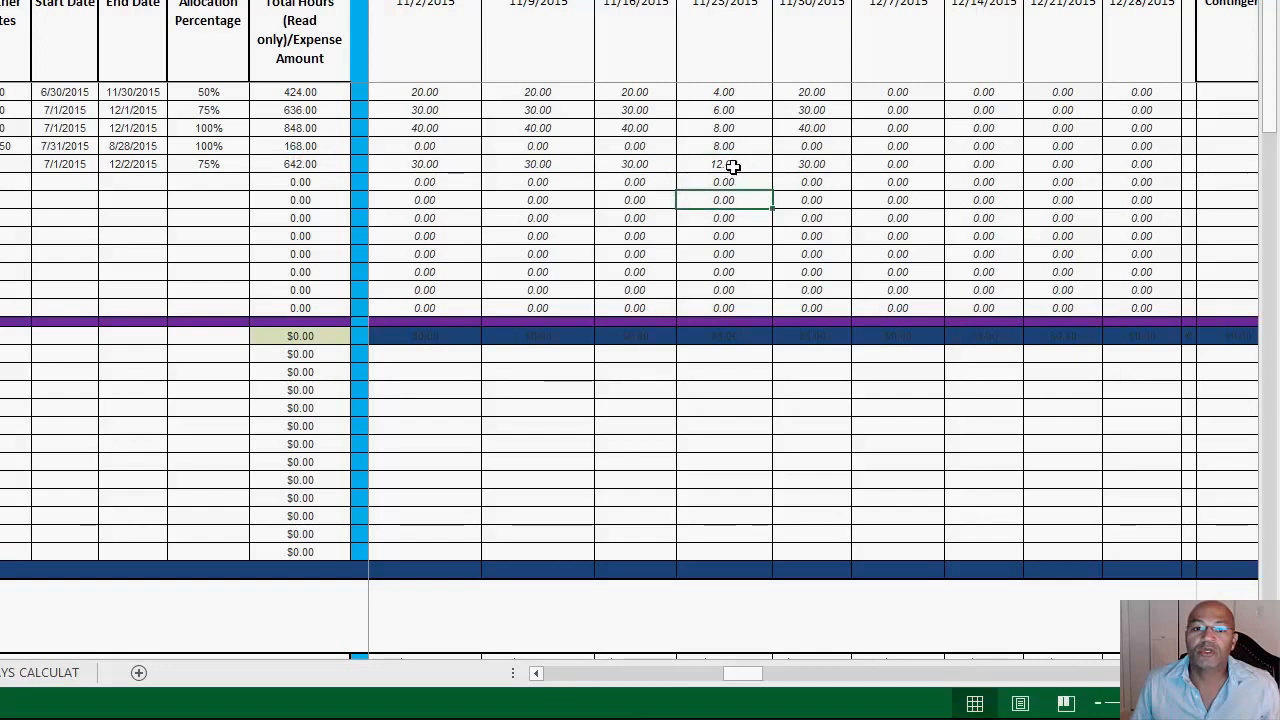
# Step: Compare the row 8 hours for the week of 11/23/2015 with that resource's allocation percentage
pyautogui.click(735, 165)
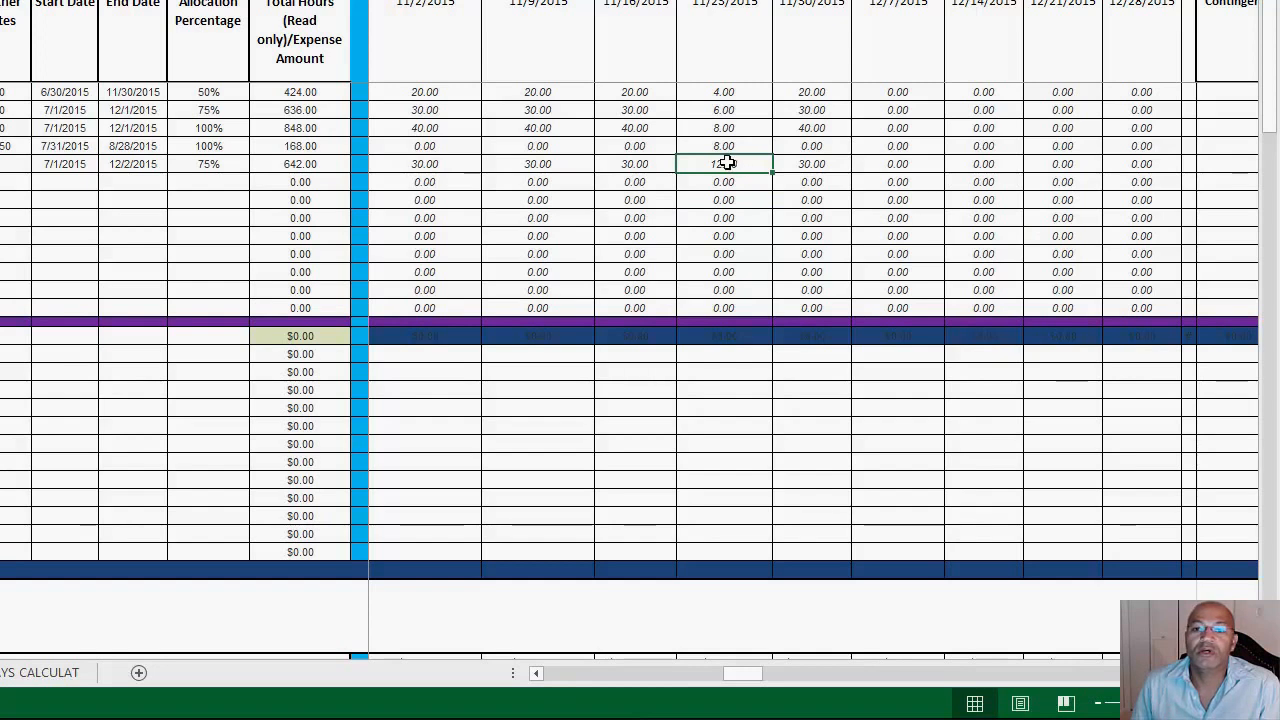
pyautogui.click(214, 164)
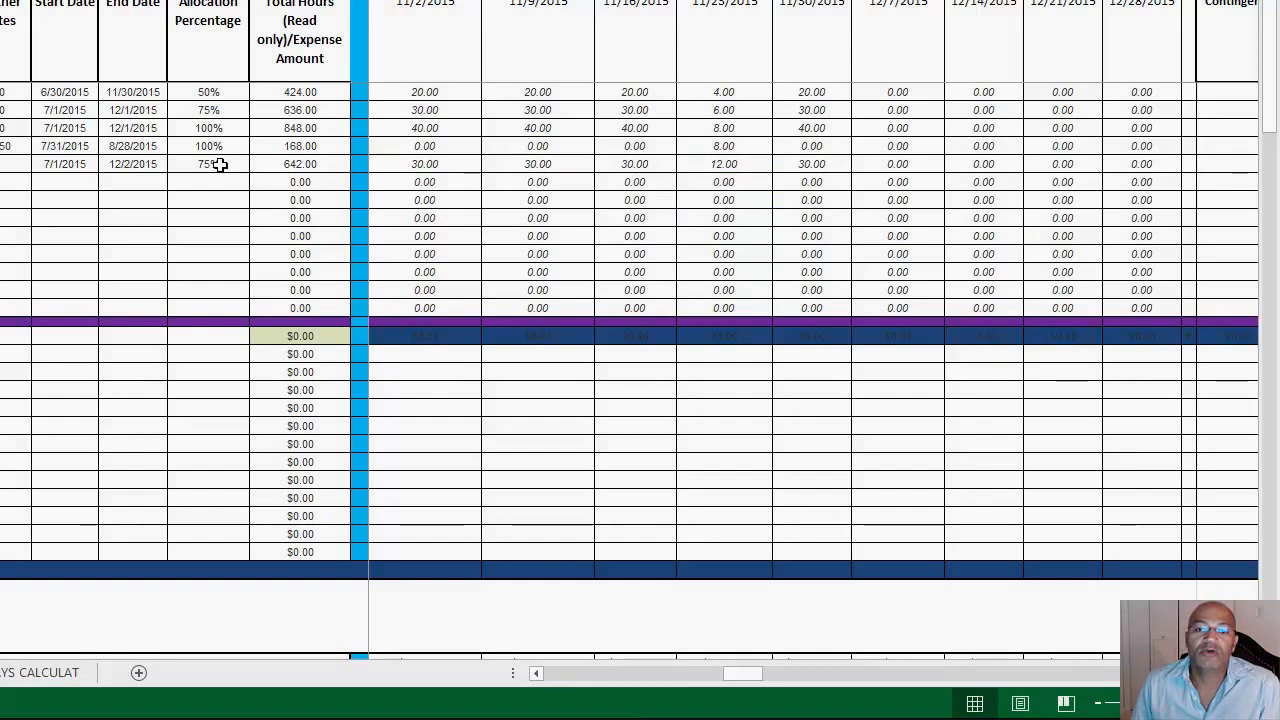
pyautogui.click(710, 163)
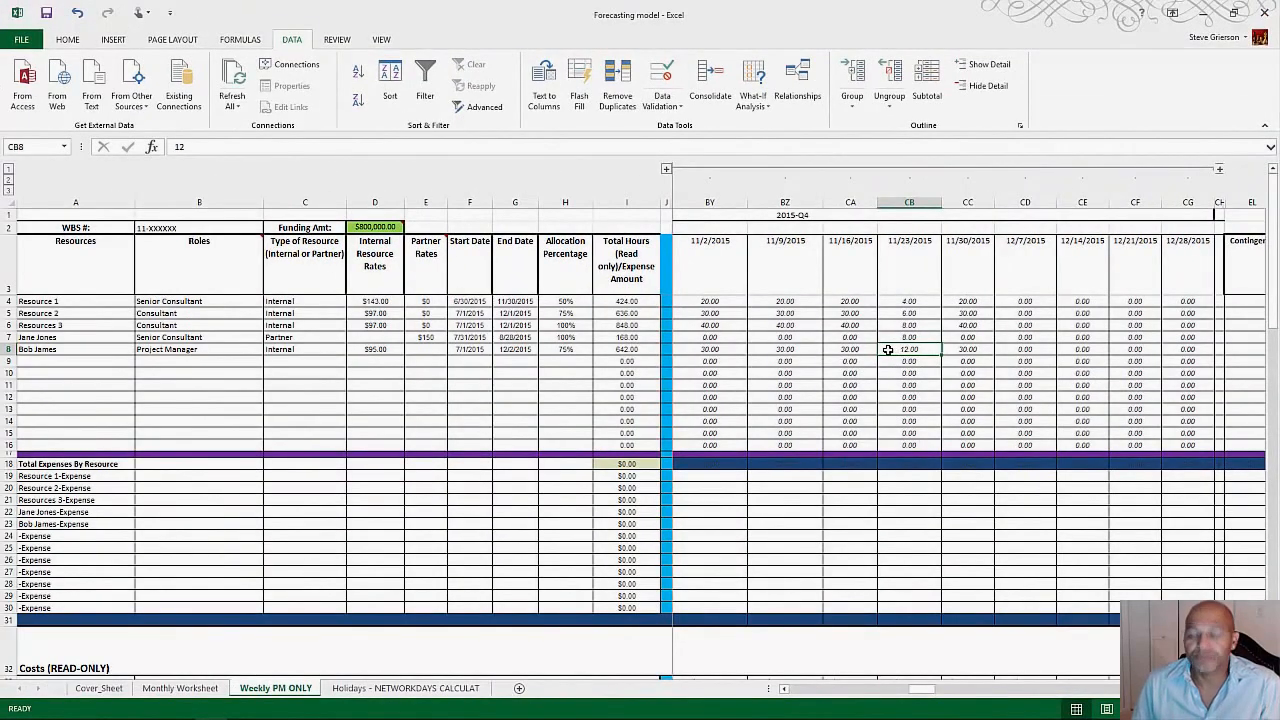
# Step: Review the row 8 weekly hours back to 7/6/2015 and select that resource's internal rate
pyautogui.press('Left')
pyautogui.hotkey('ctrl', 'Left')
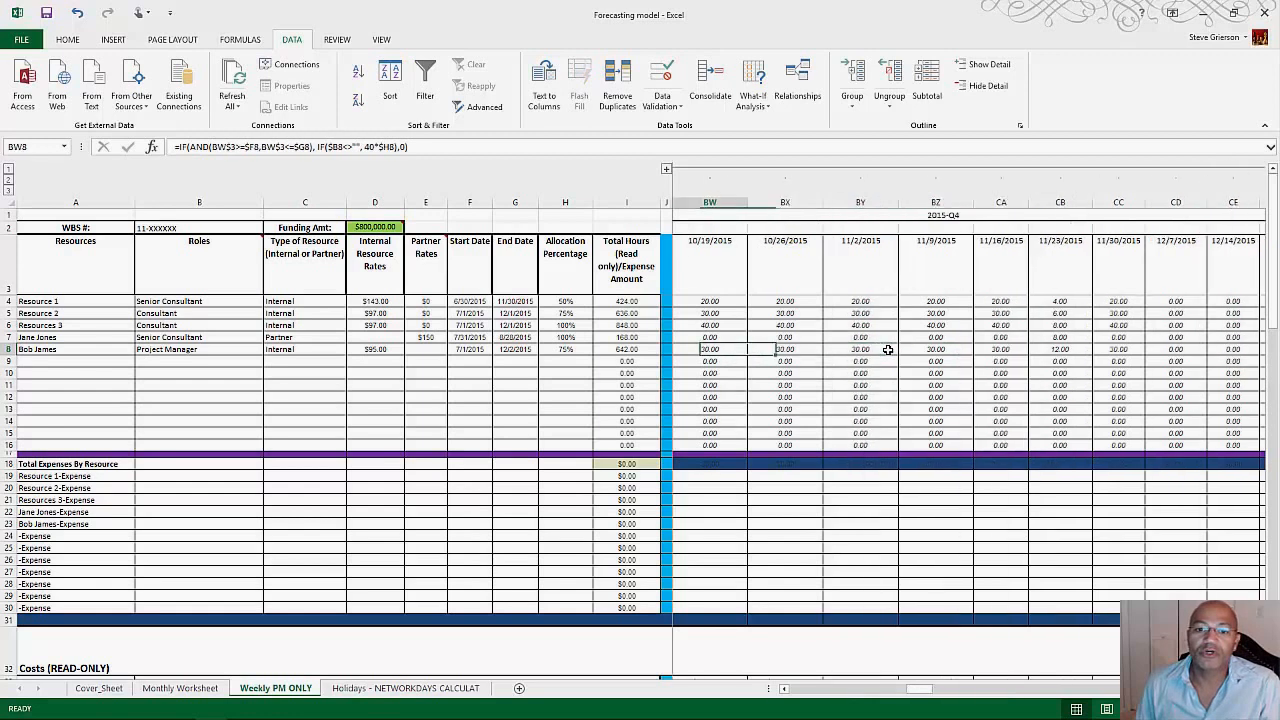
pyautogui.press('Right')
pyautogui.press('Right')
pyautogui.press('Right')
pyautogui.press('Right')
pyautogui.press('Right')
pyautogui.press('Right')
pyautogui.press('Right')
pyautogui.press('Right')
pyautogui.press('Right')
pyautogui.press('Right')
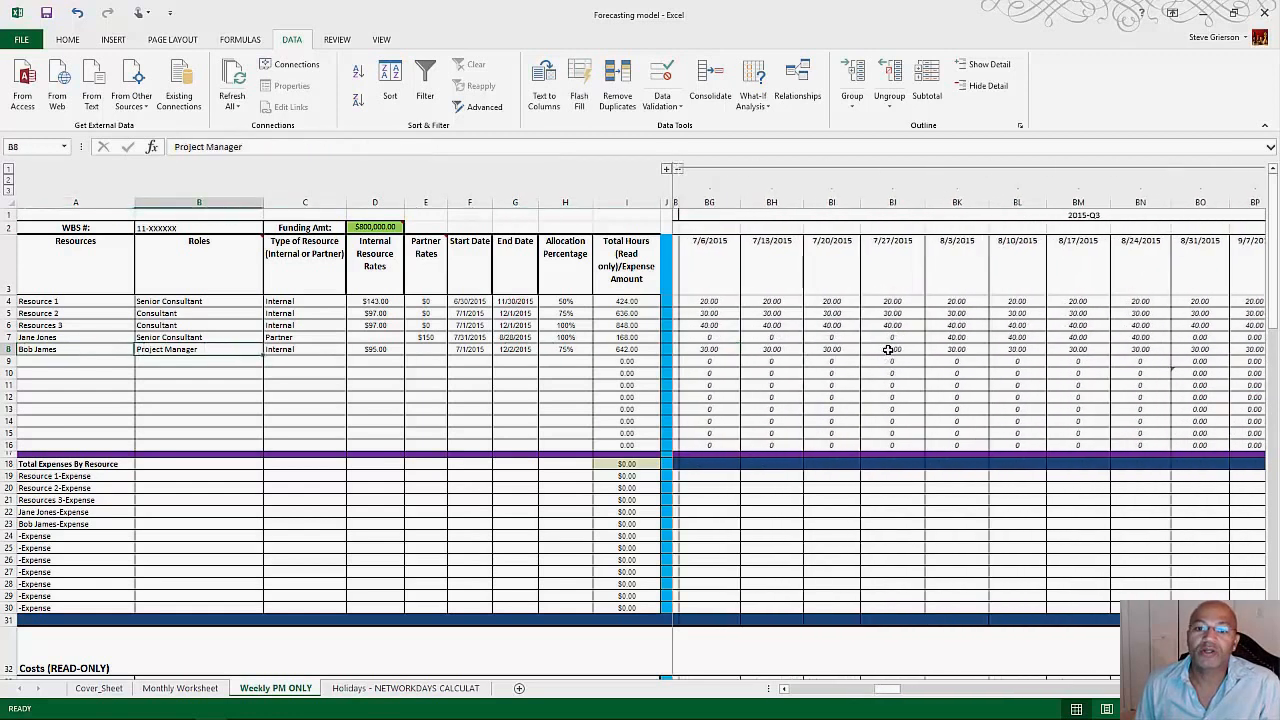
pyautogui.press('Down')
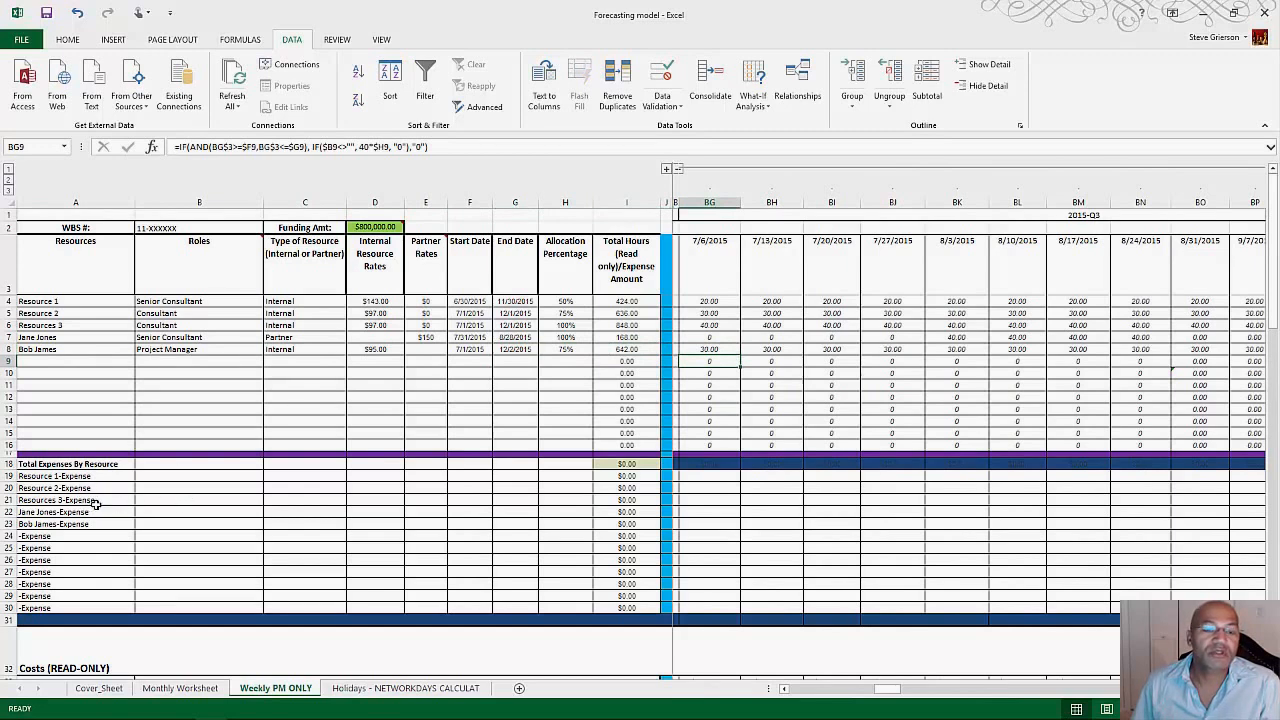
pyautogui.click(378, 350)
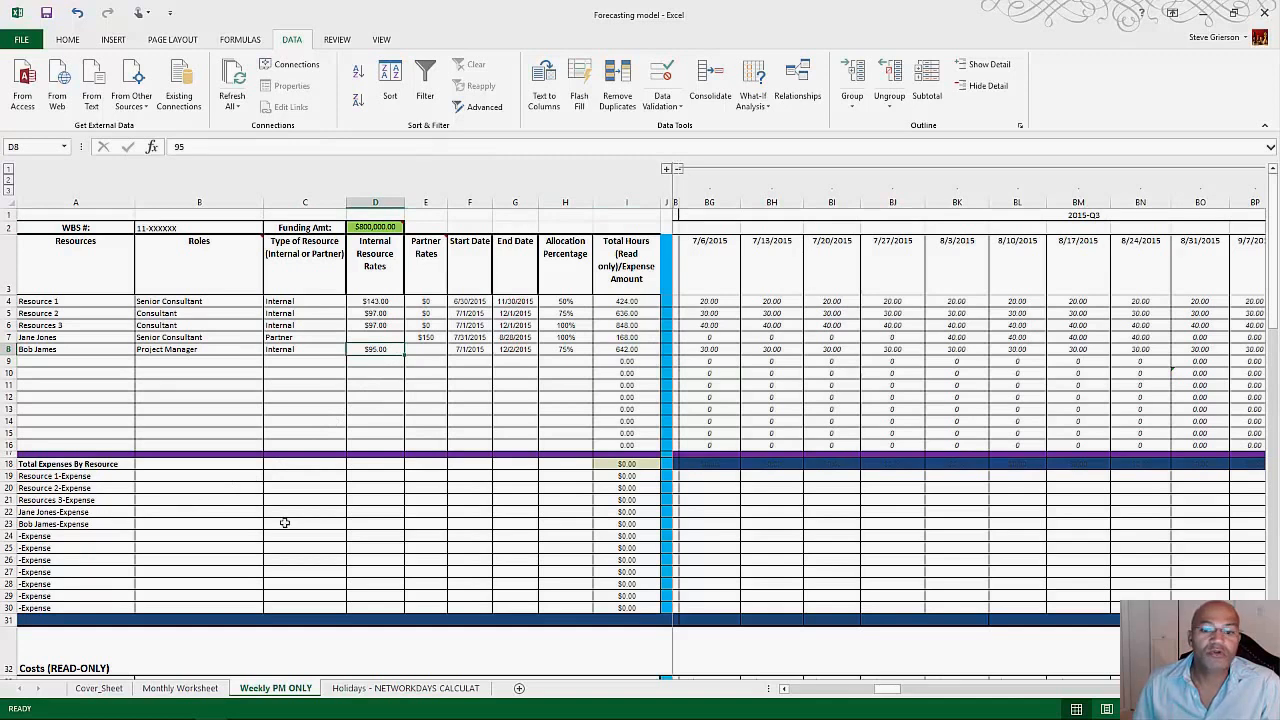
# Step: Enter a $1000 expense in row 22 for the week of 7/6/2015
pyautogui.click(706, 511)
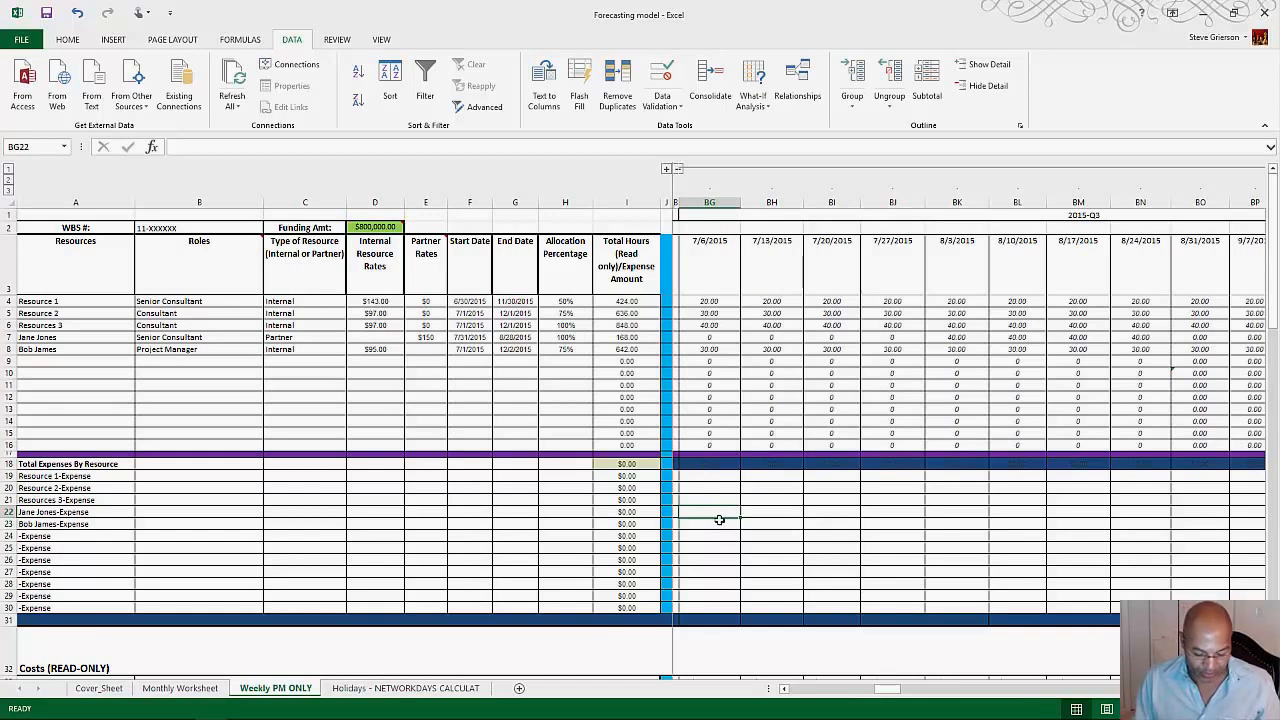
pyautogui.write('1000')
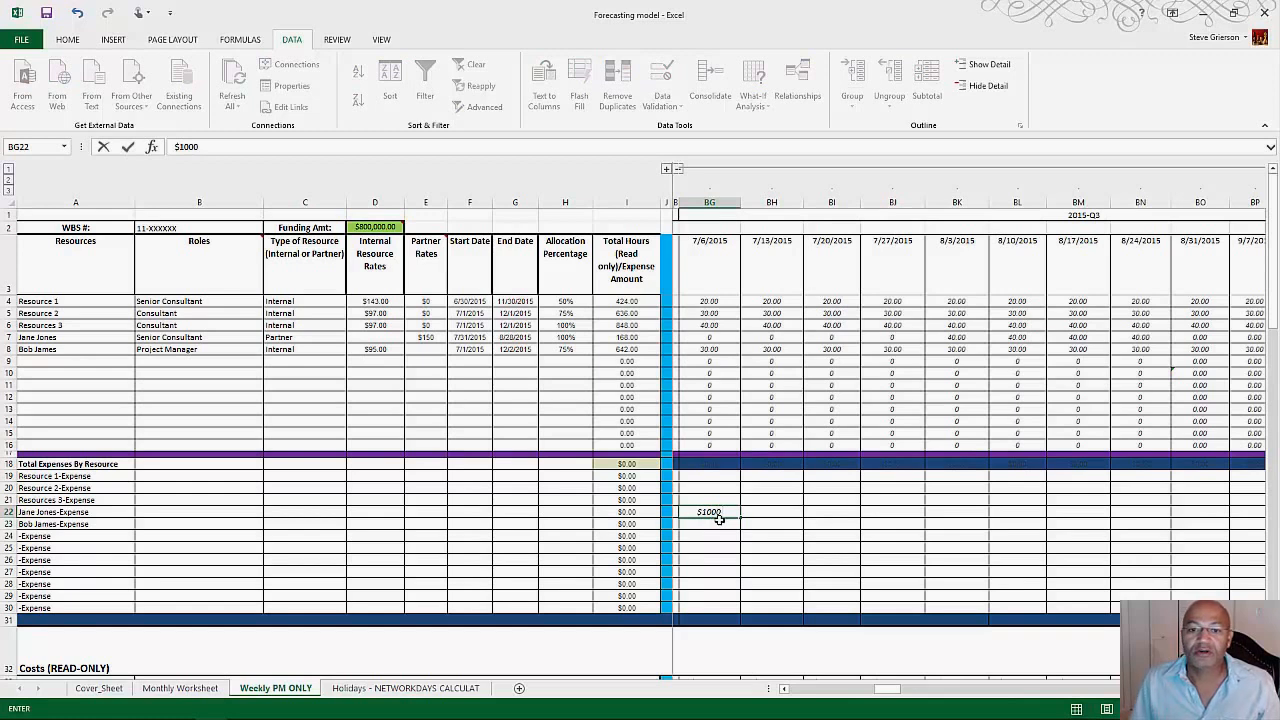
pyautogui.press('Tab')
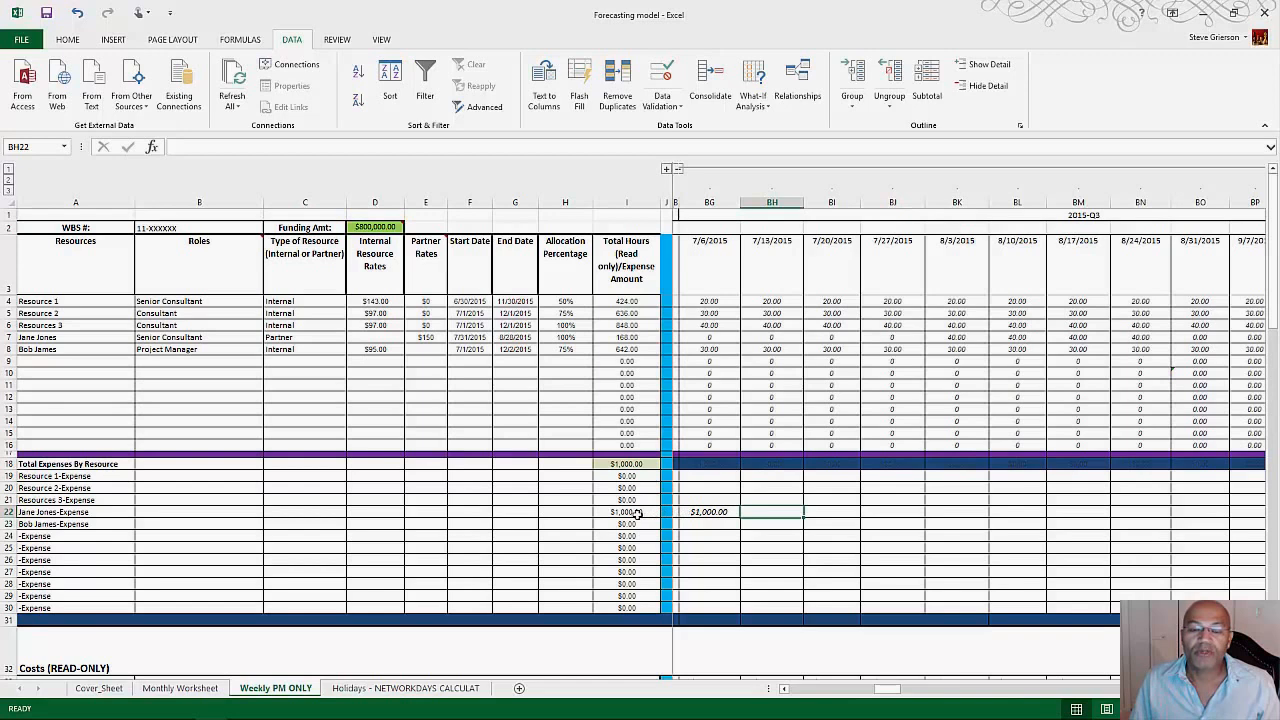
pyautogui.click(719, 513)
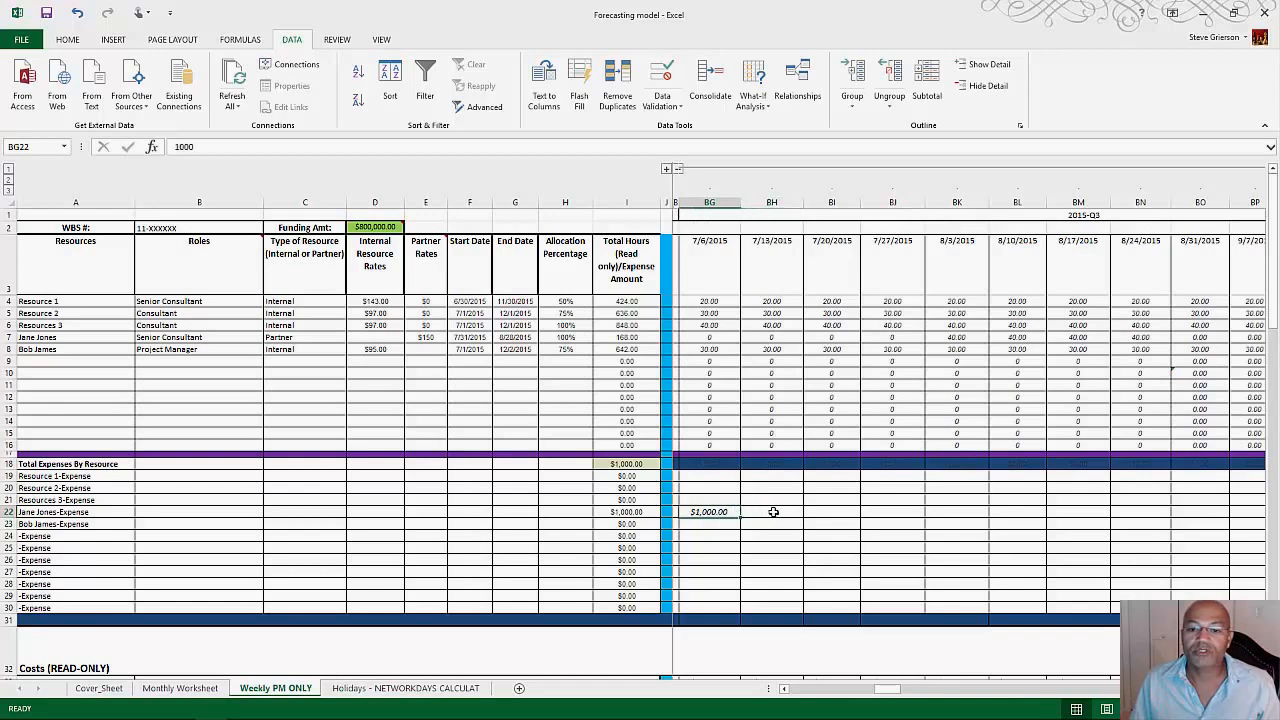
# Step: Enter a 1000 expense in row 23 for the week of 7/13/2015 and select the Total Expenses By Resource amount
pyautogui.click(768, 524)
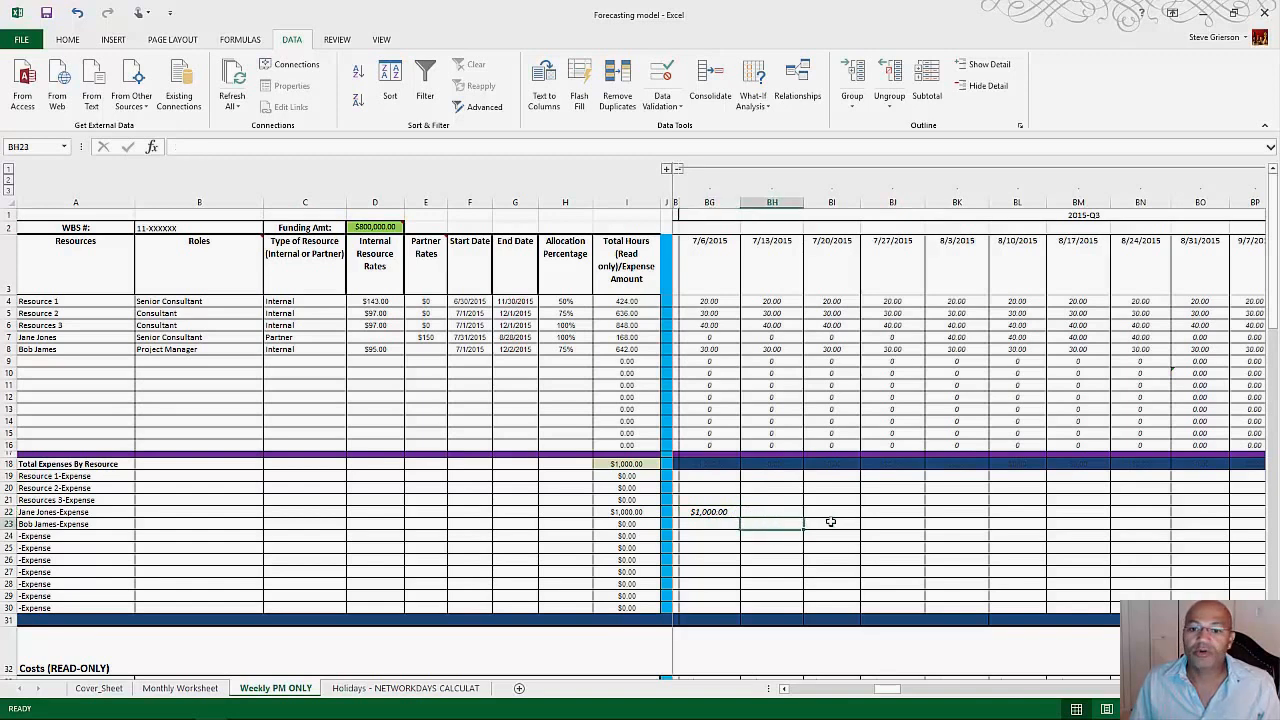
pyautogui.write('1000')
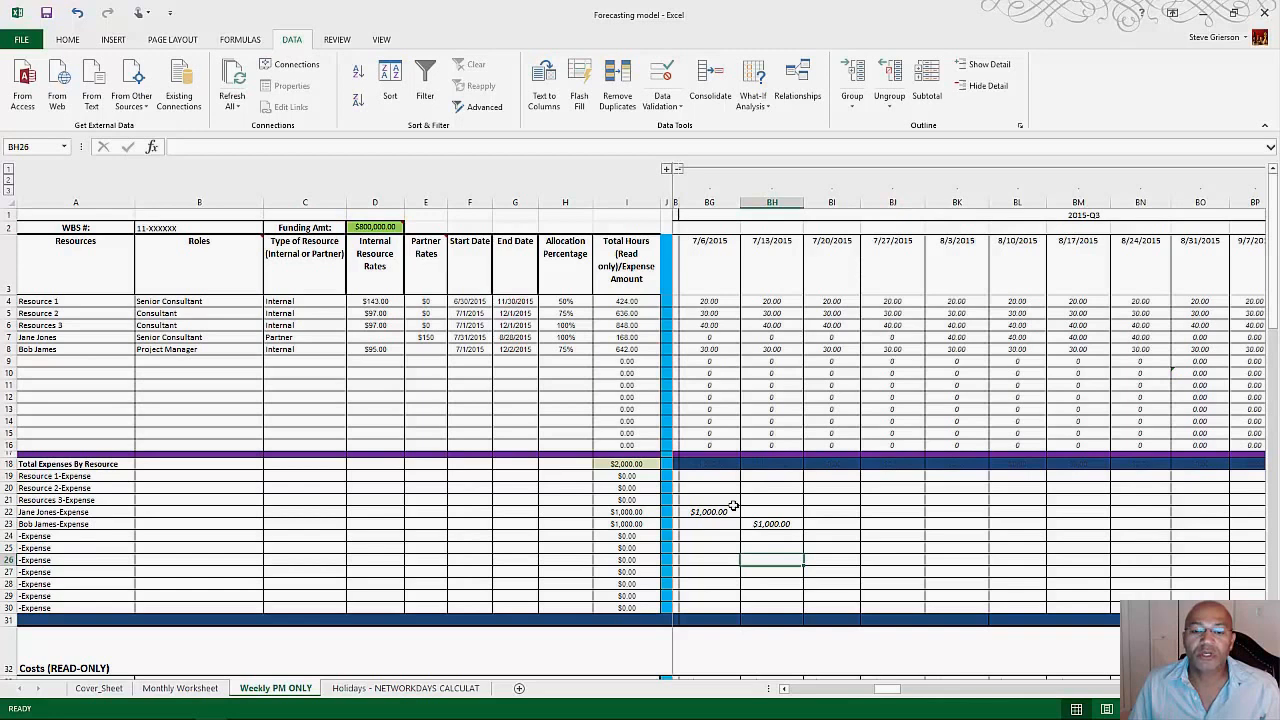
pyautogui.click(627, 464)
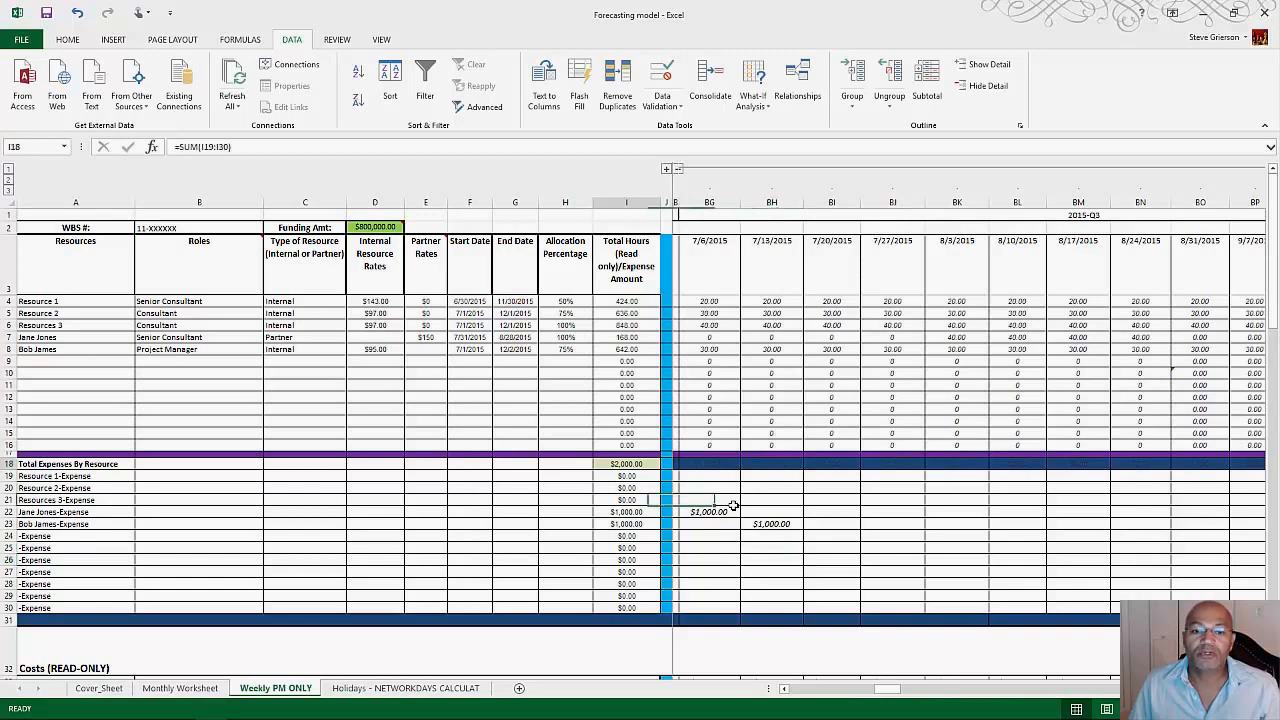
# Step: Enter a 1000 expense in row 23 for the week of 8/3/2015 and select that row's total expense amount
pyautogui.click(832, 524)
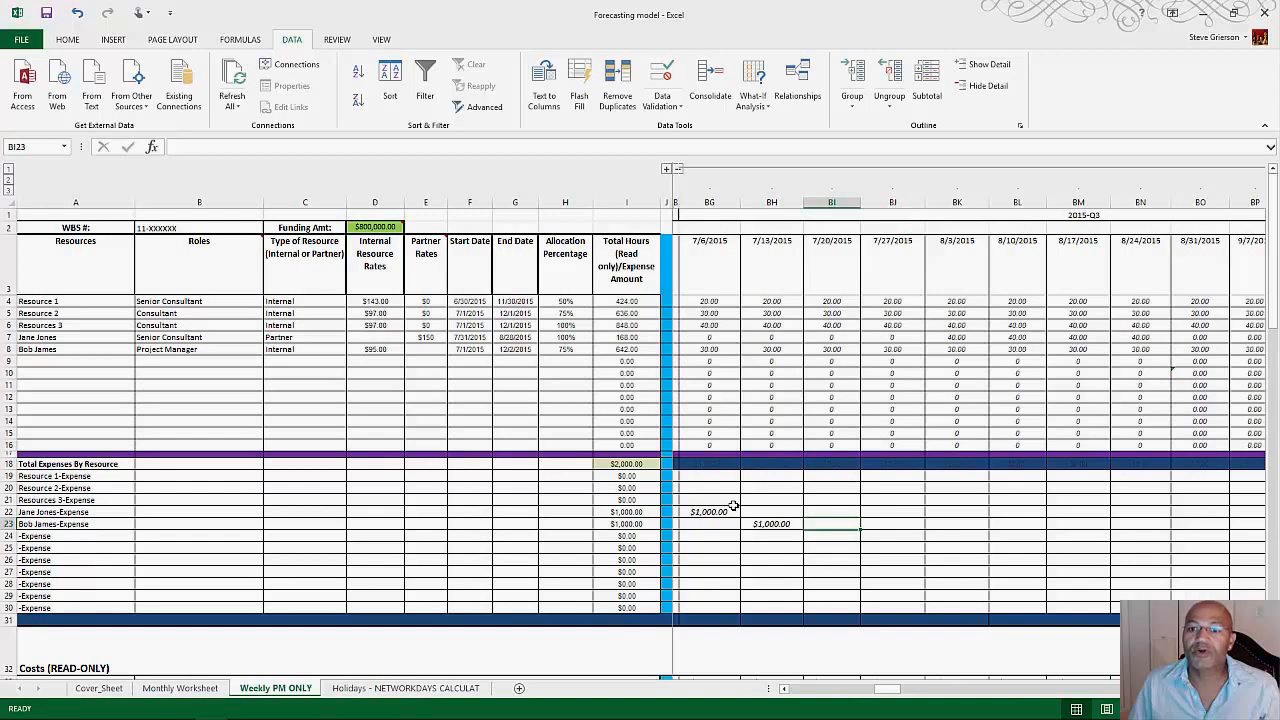
pyautogui.press('Right')
pyautogui.press('Right')
pyautogui.write('10')
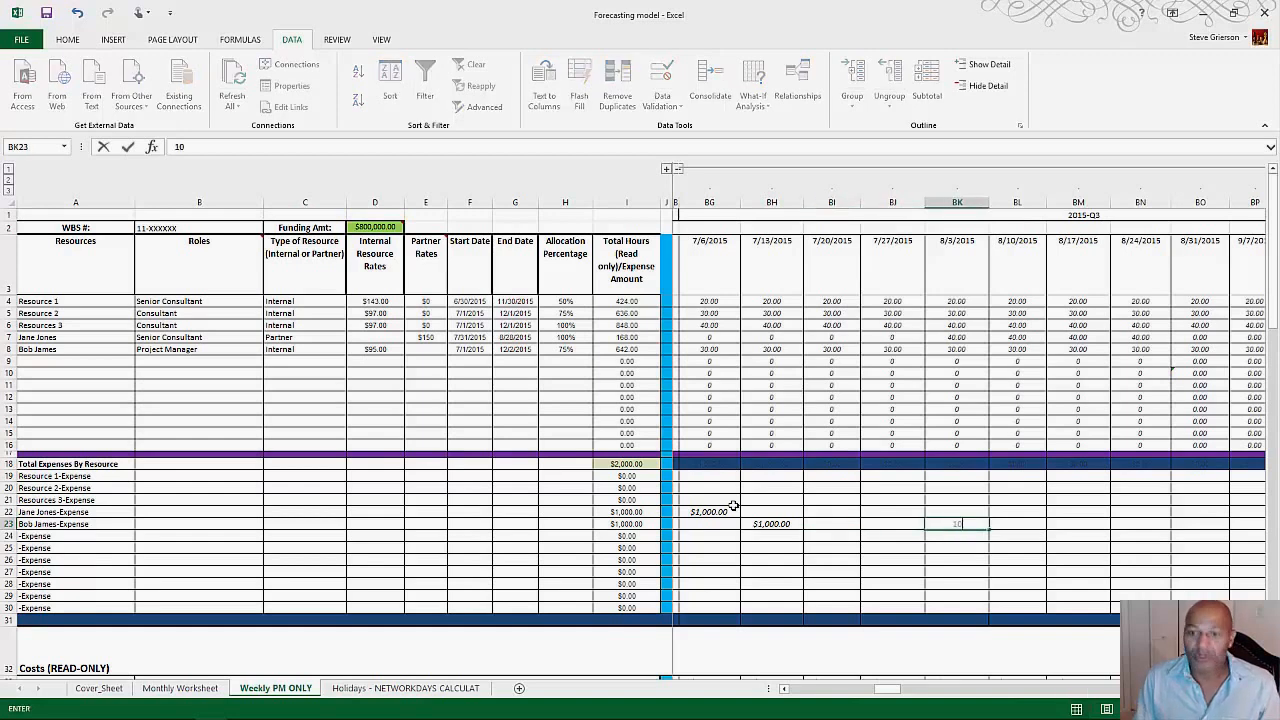
pyautogui.write('00')
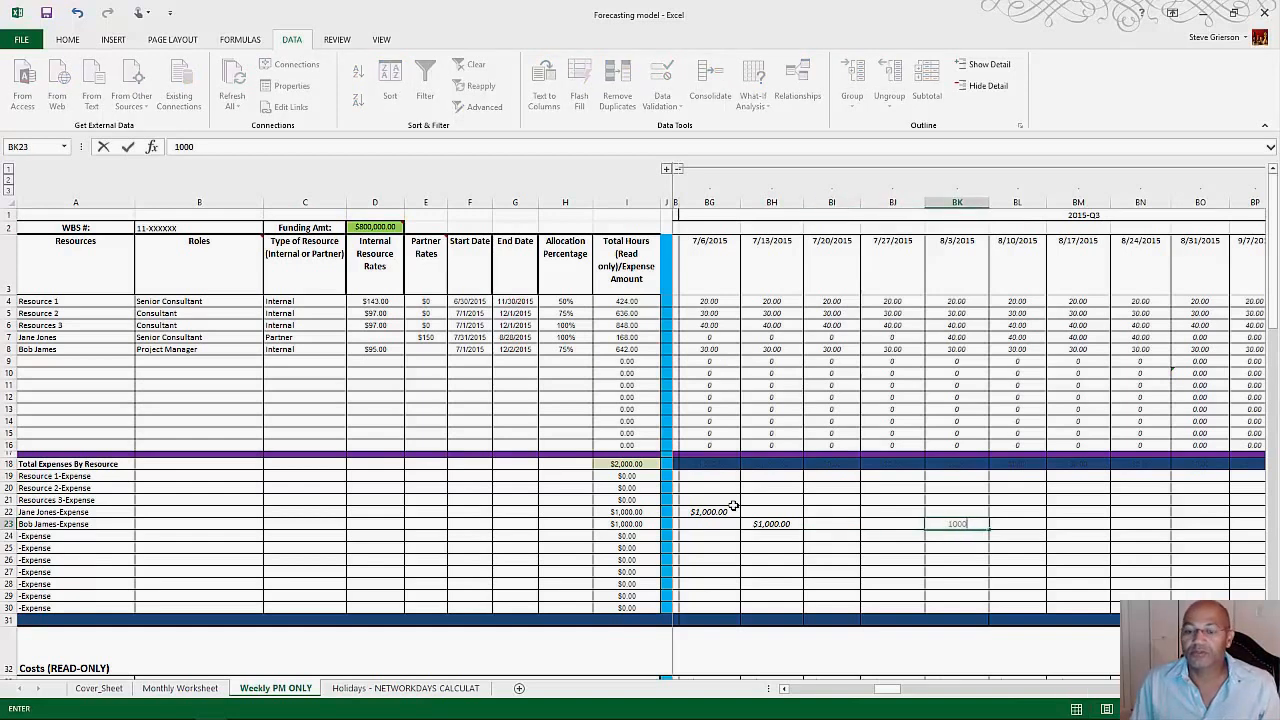
pyautogui.press('Right')
pyautogui.press('Down')
pyautogui.press('Down')
pyautogui.press('Down')
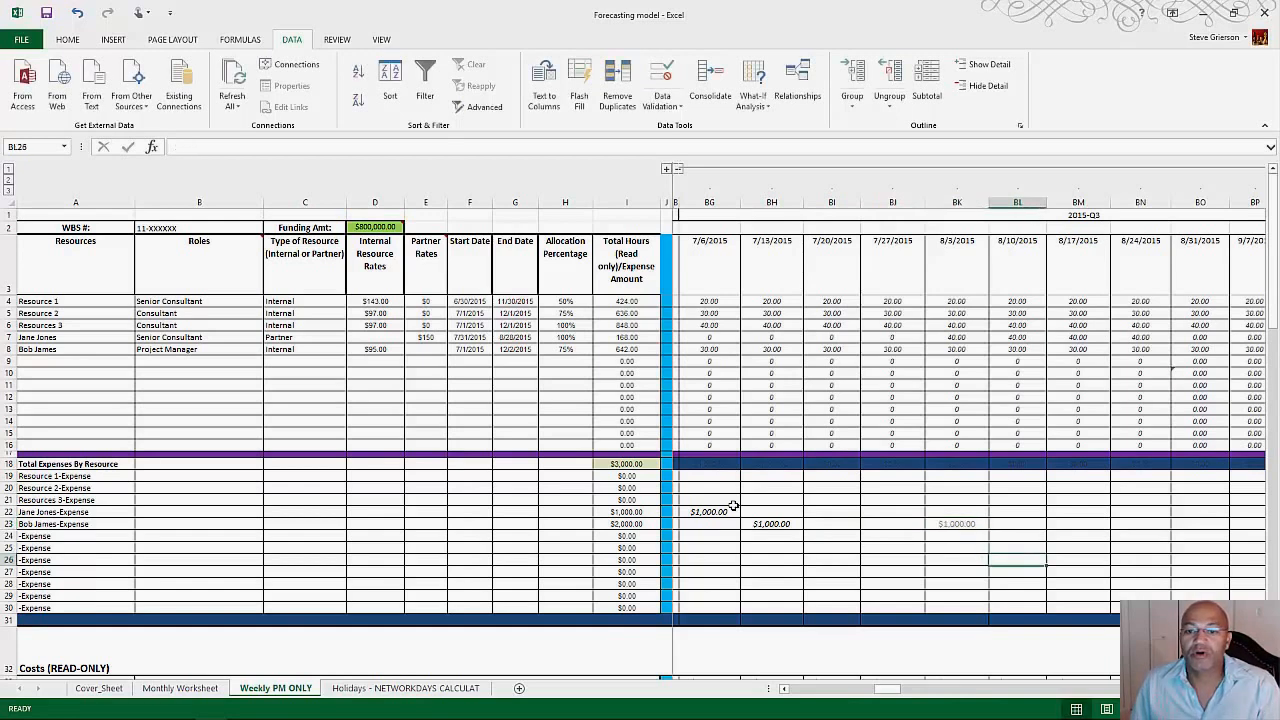
pyautogui.click(626, 524)
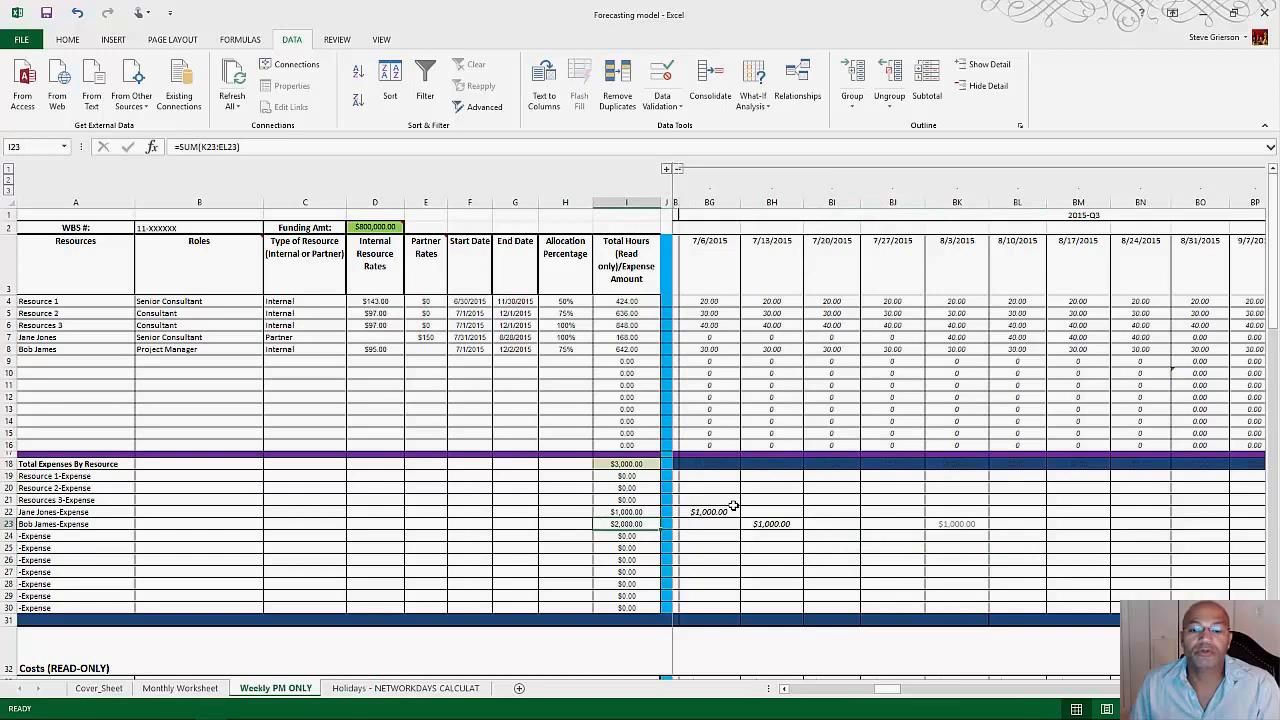
# Step: Examine the Costs (READ-ONLY) section and select the resource name in row 36 to see its source reference
pyautogui.scroll(-2, 734, 506)
pyautogui.scroll(-3, 734, 506)
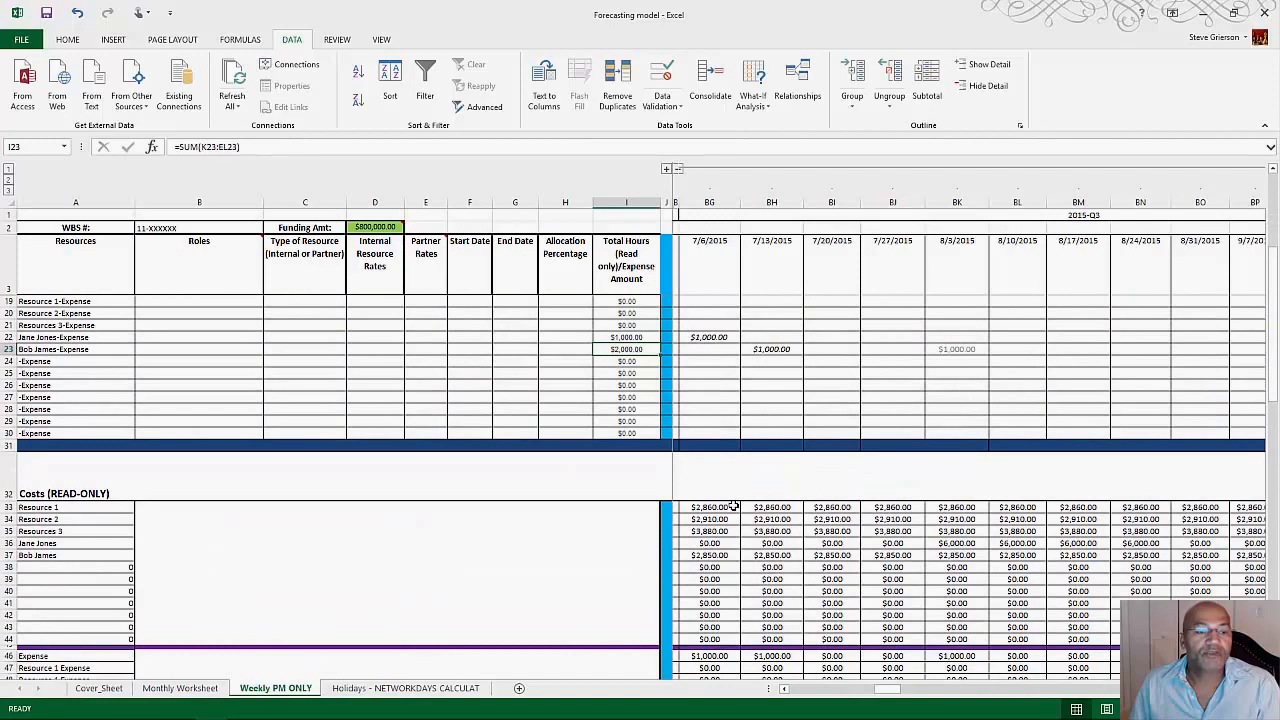
pyautogui.scroll(-1, 734, 506)
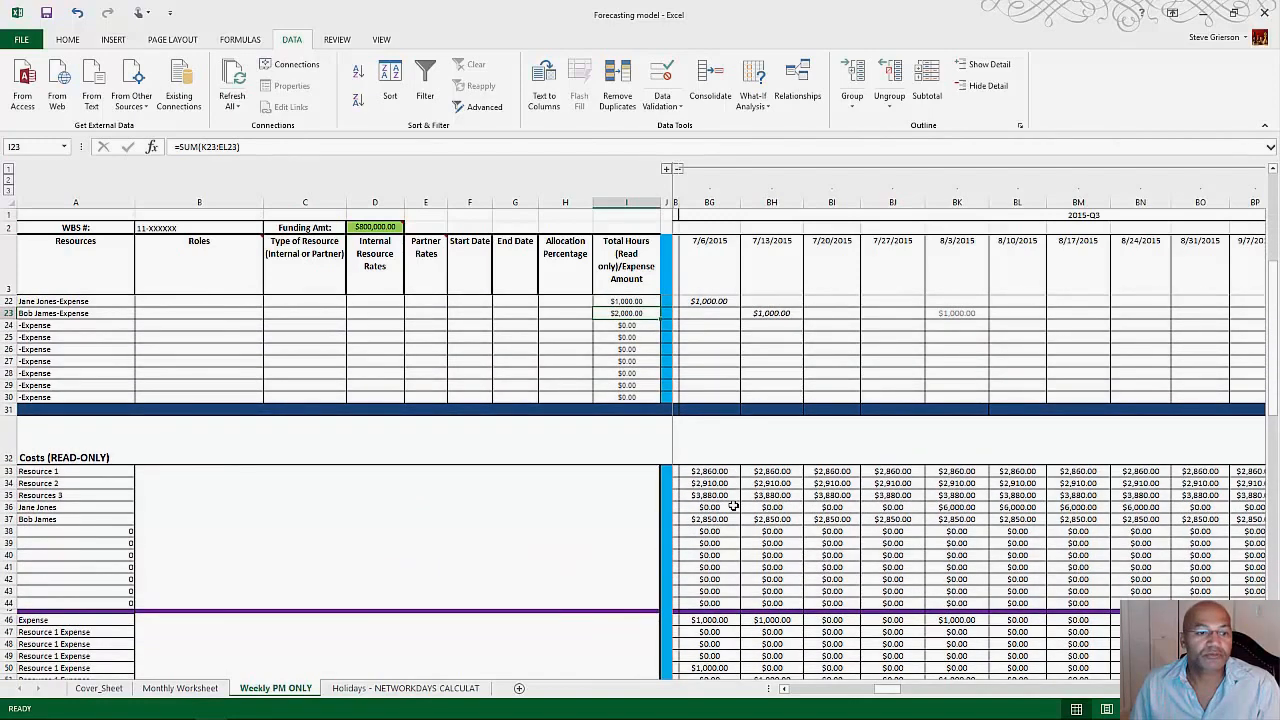
pyautogui.click(734, 506)
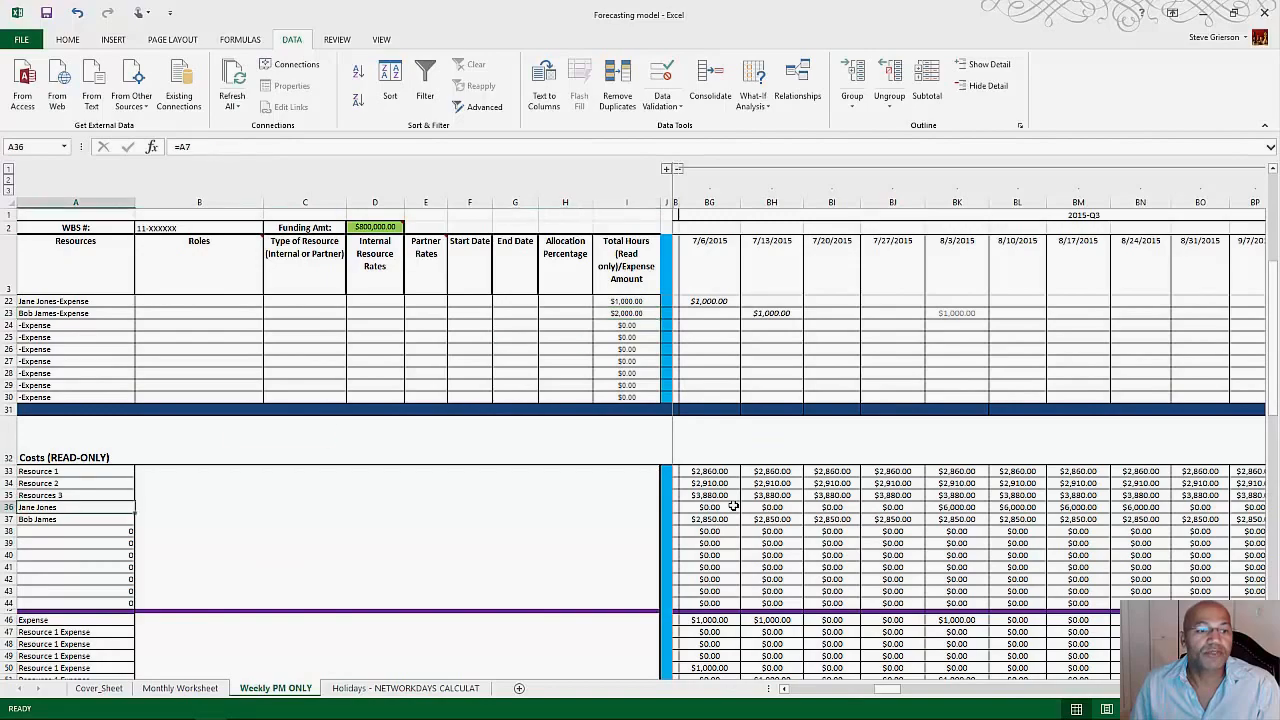
pyautogui.scroll(3, 734, 506)
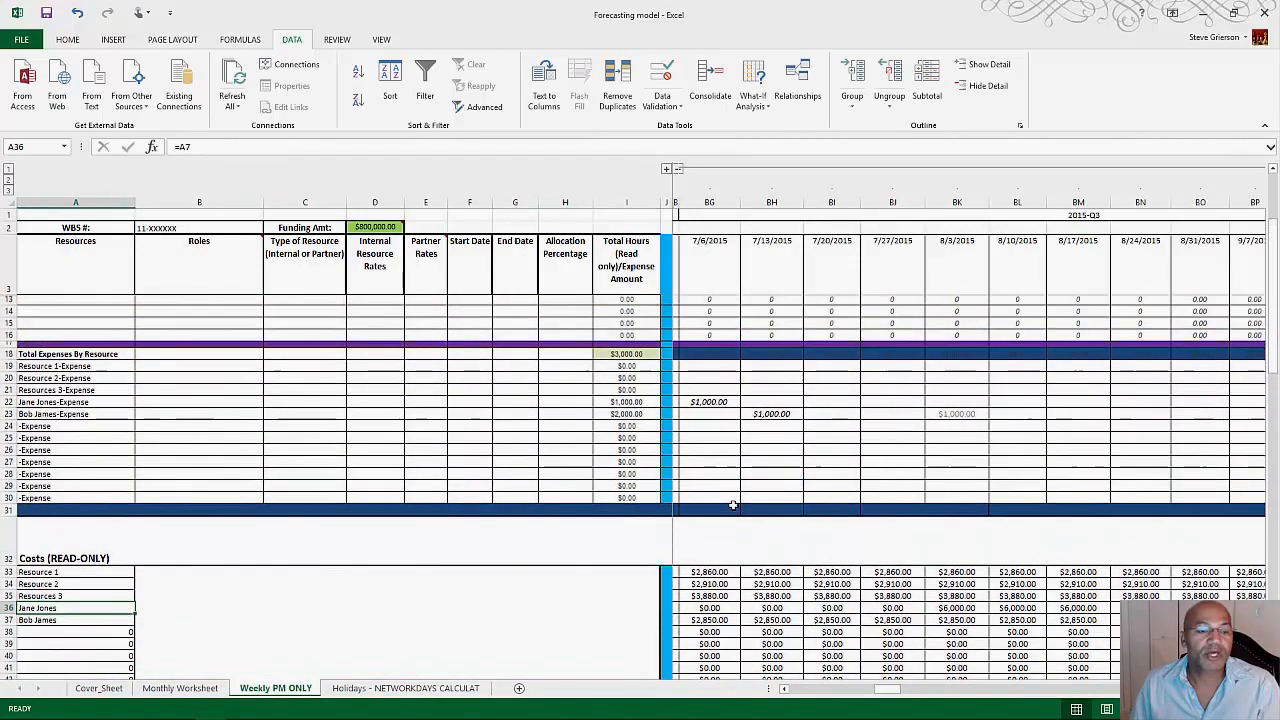
pyautogui.scroll(3, 734, 506)
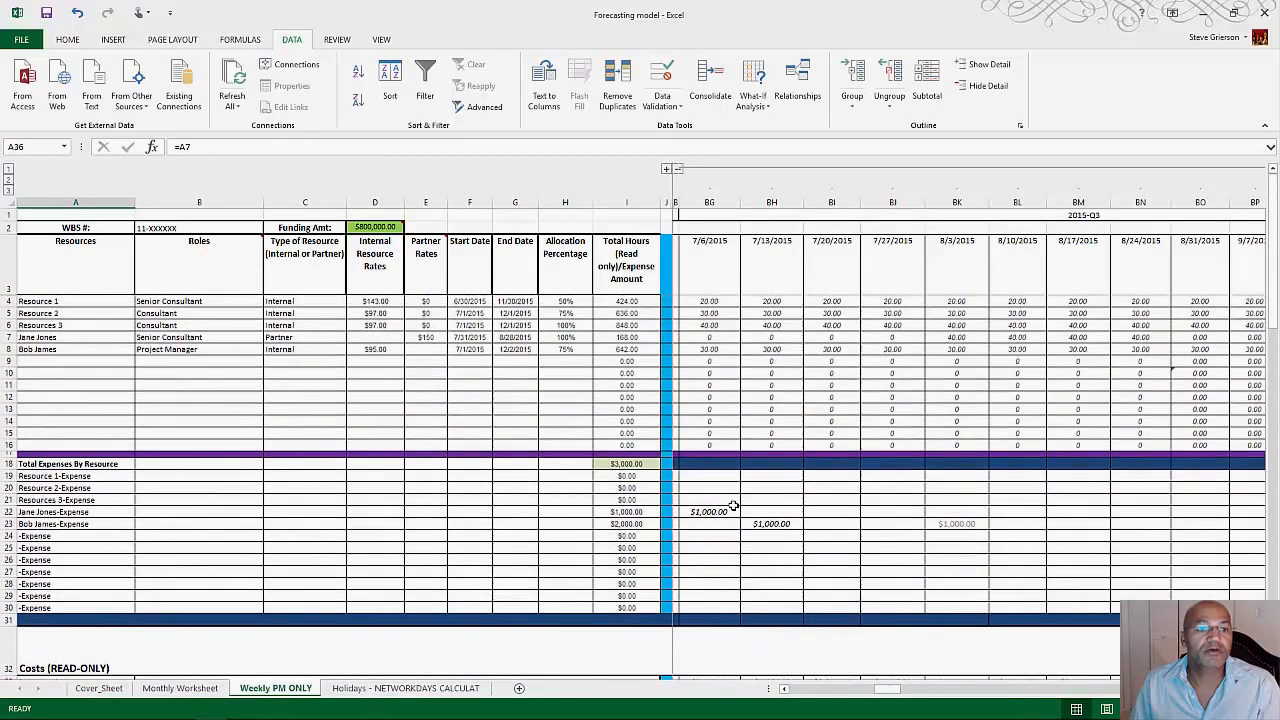
# Step: Compare the resource names in rows 7 and 8 with the linked names in rows 36 and 37 of the Costs section
pyautogui.moveTo(76, 301)
pyautogui.mouseDown()
pyautogui.moveTo(200, 302)
pyautogui.moveTo(426, 409)
pyautogui.moveTo(572, 445)
pyautogui.moveTo(76, 433)
pyautogui.mouseUp()
pyautogui.click(60, 337)
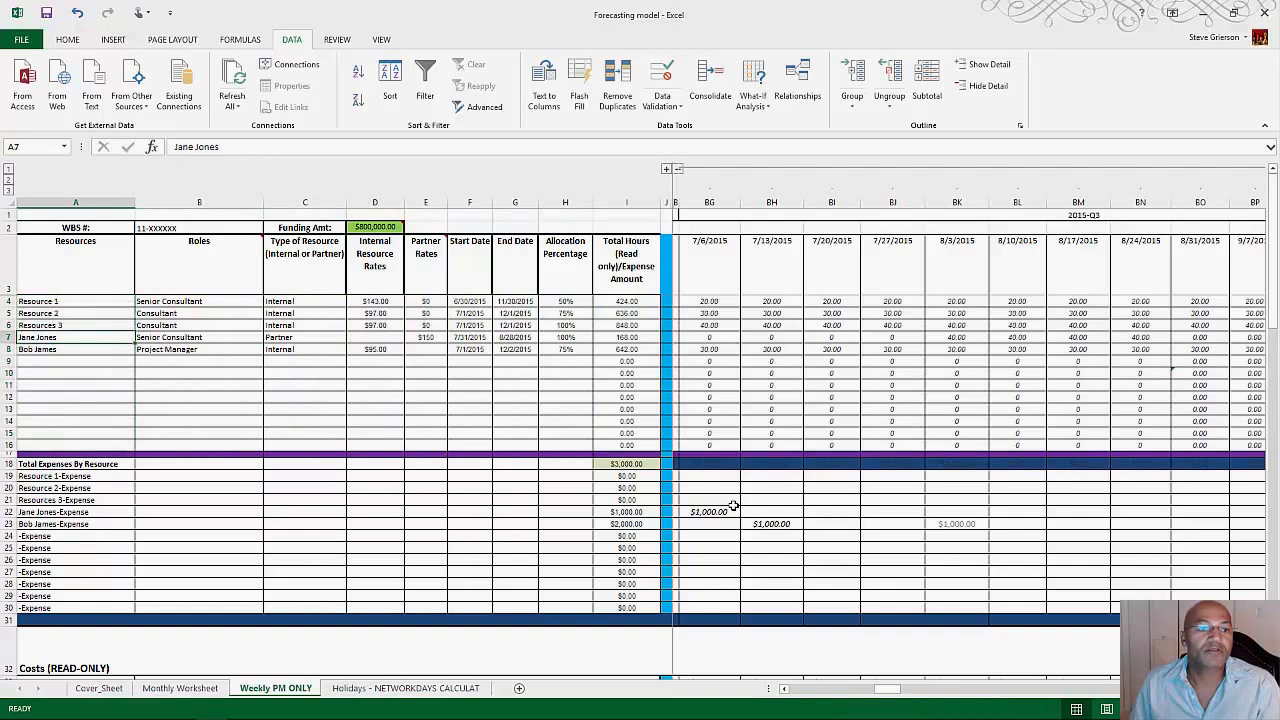
pyautogui.click(60, 349)
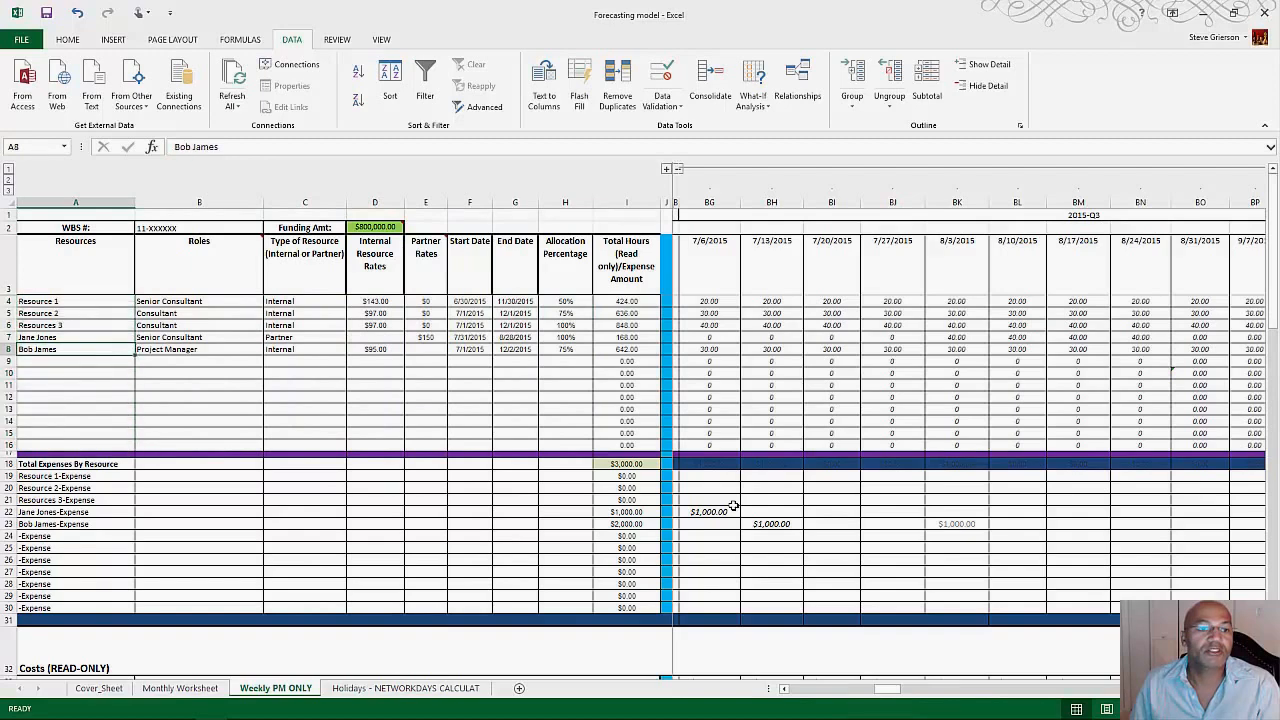
pyautogui.scroll(-4, 733, 505)
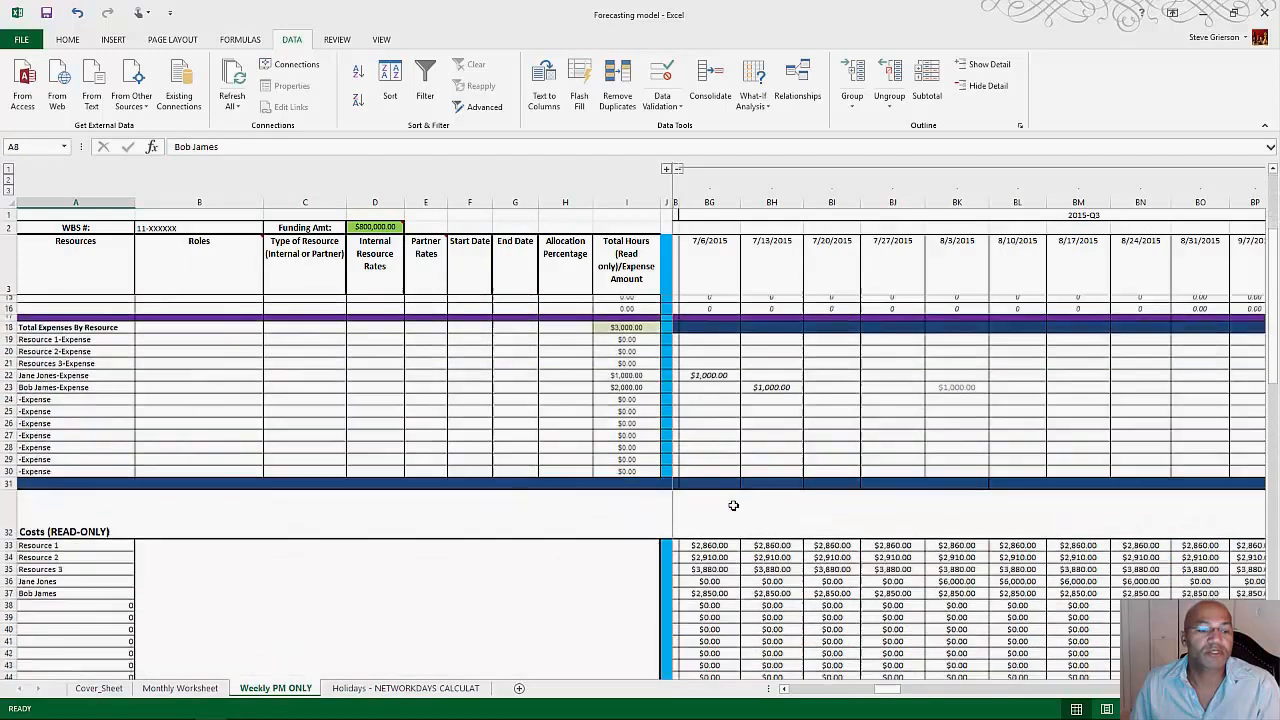
pyautogui.click(60, 574)
pyautogui.hotkey('shift', 'Down')
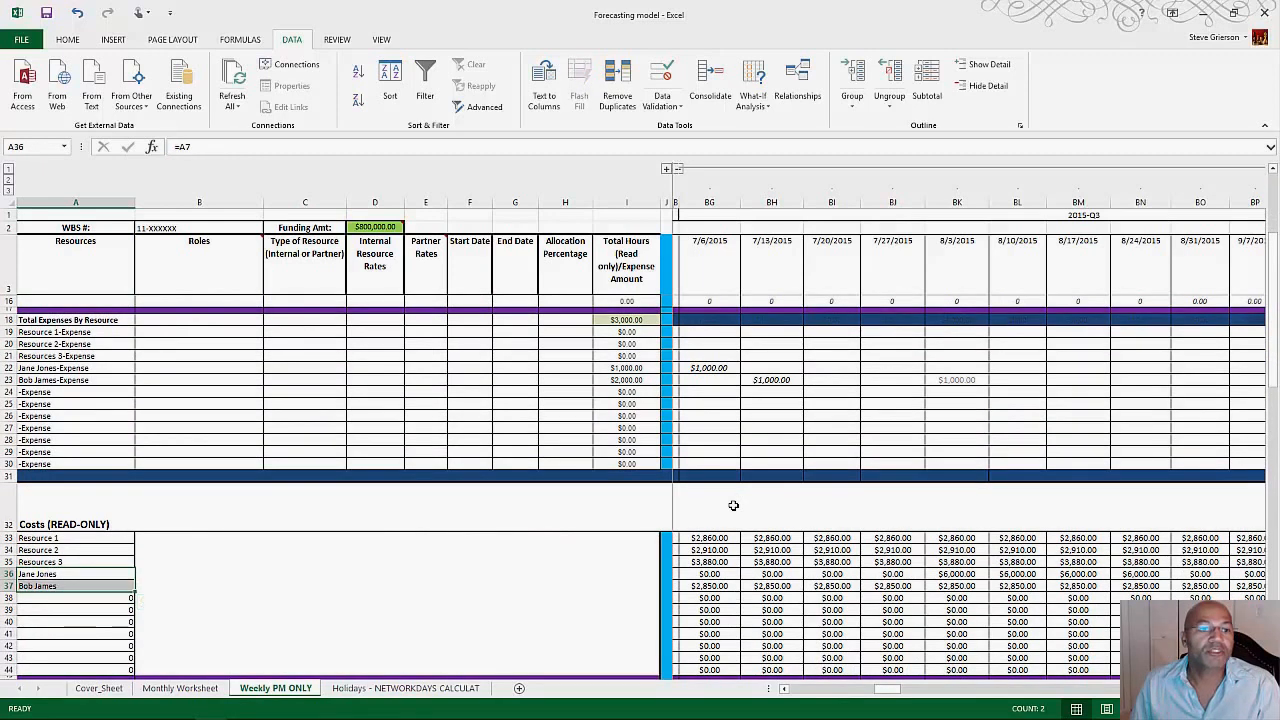
# Step: Inspect the formula of the expense label in row 22 and the resource cell it references, leaving the formula unedited
pyautogui.click(60, 368)
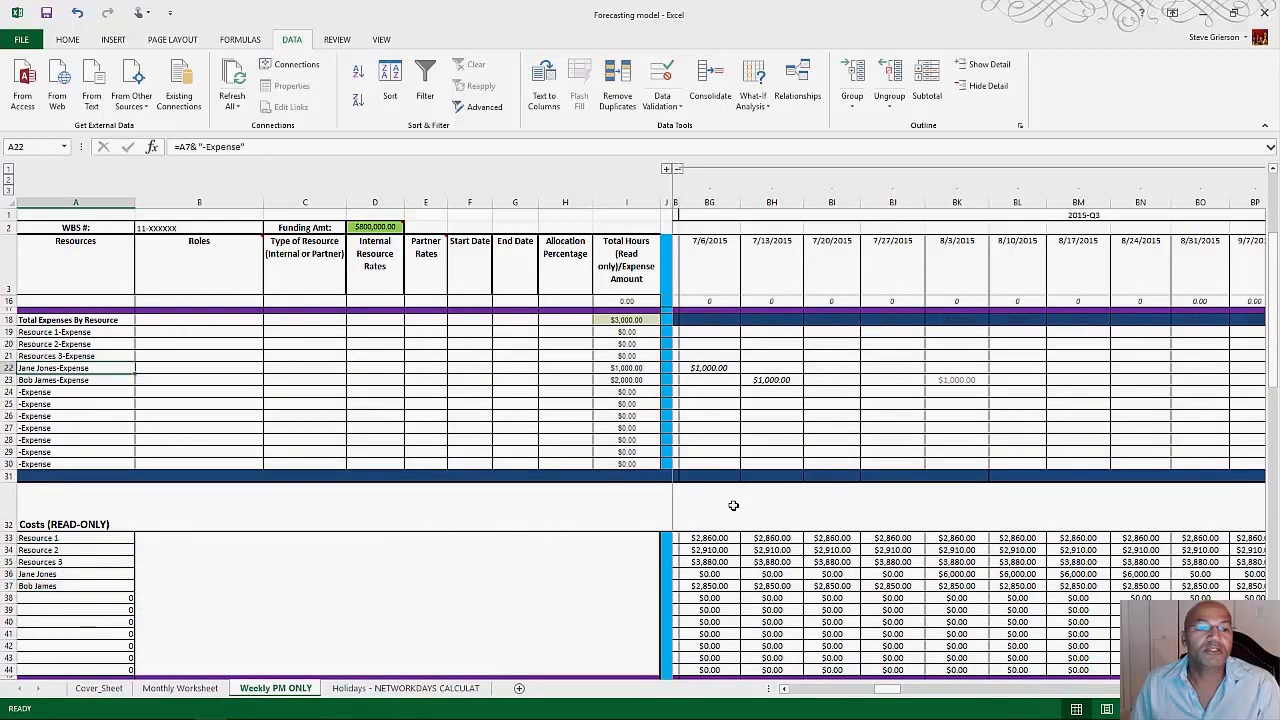
pyautogui.moveTo(60, 368)
pyautogui.mouseDown()
pyautogui.moveTo(60, 380)
pyautogui.moveTo(60, 368)
pyautogui.mouseUp()
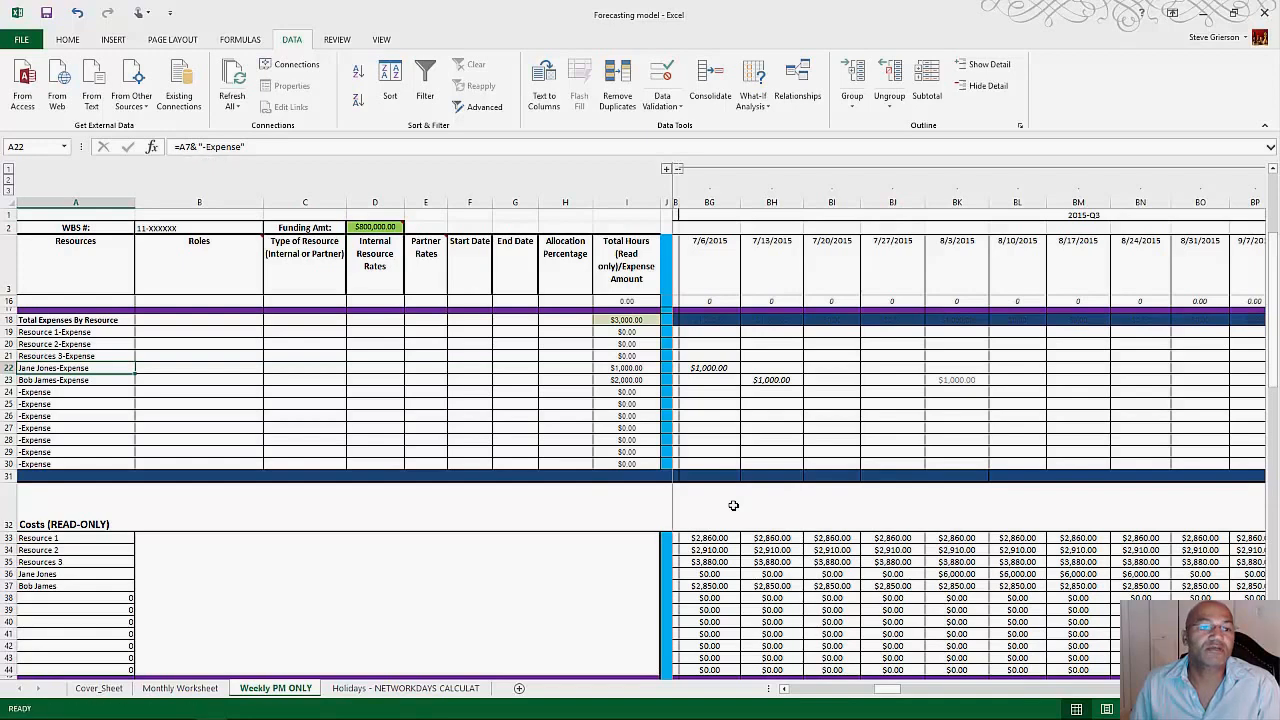
pyautogui.scroll(4, 733, 506)
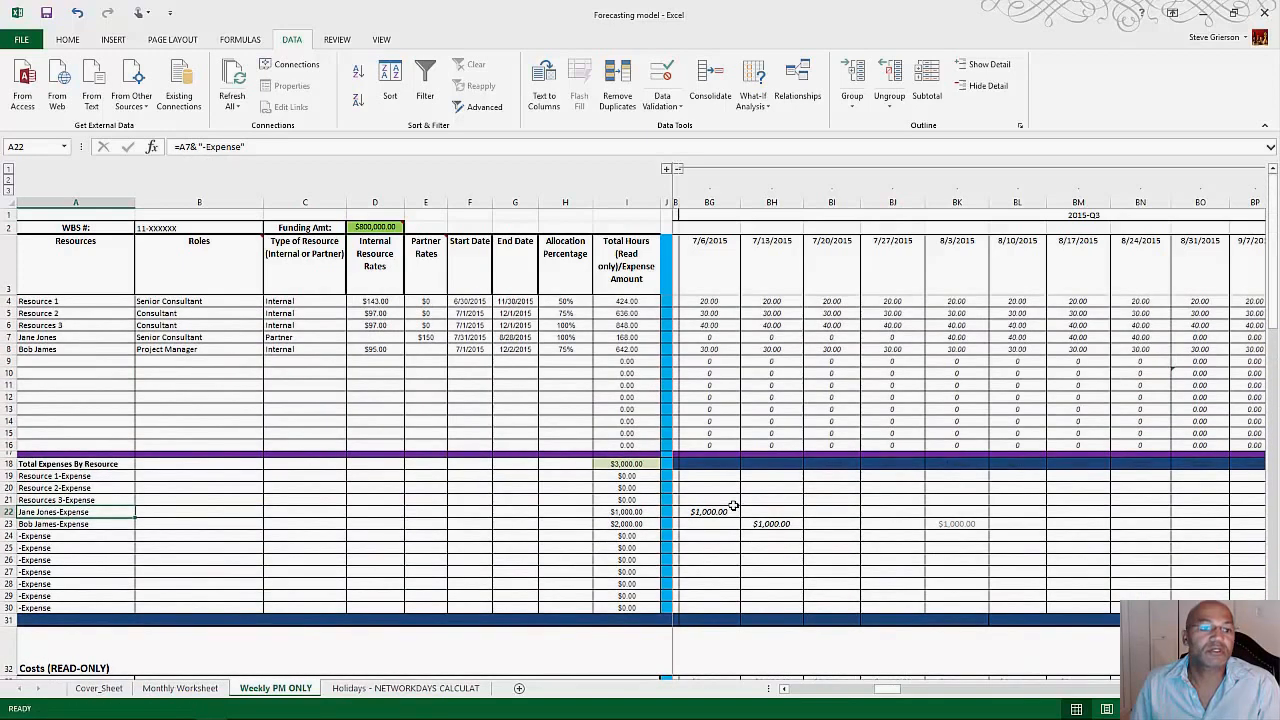
pyautogui.press('F2')
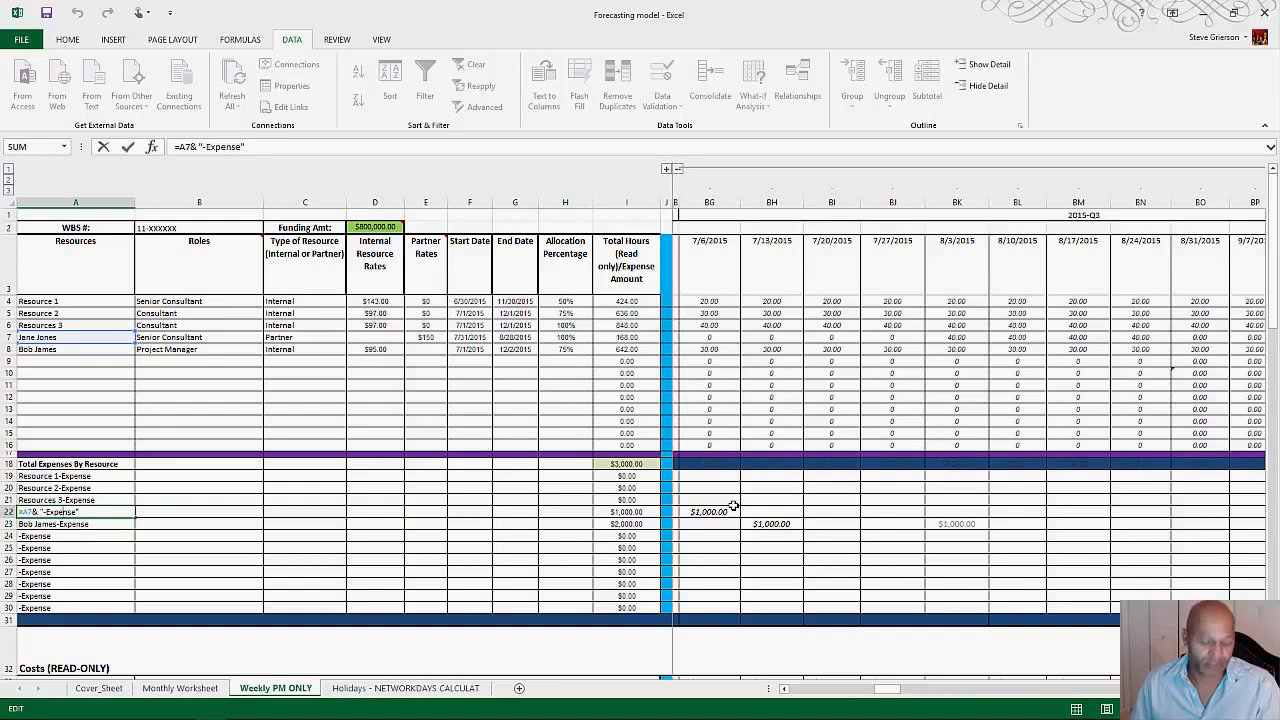
pyautogui.press('Escape')
# Step: Inspect Resource 1's cost formula for the week of 7/6/2015 against its hours and rates in row 4
pyautogui.scroll(-6, 733, 506)
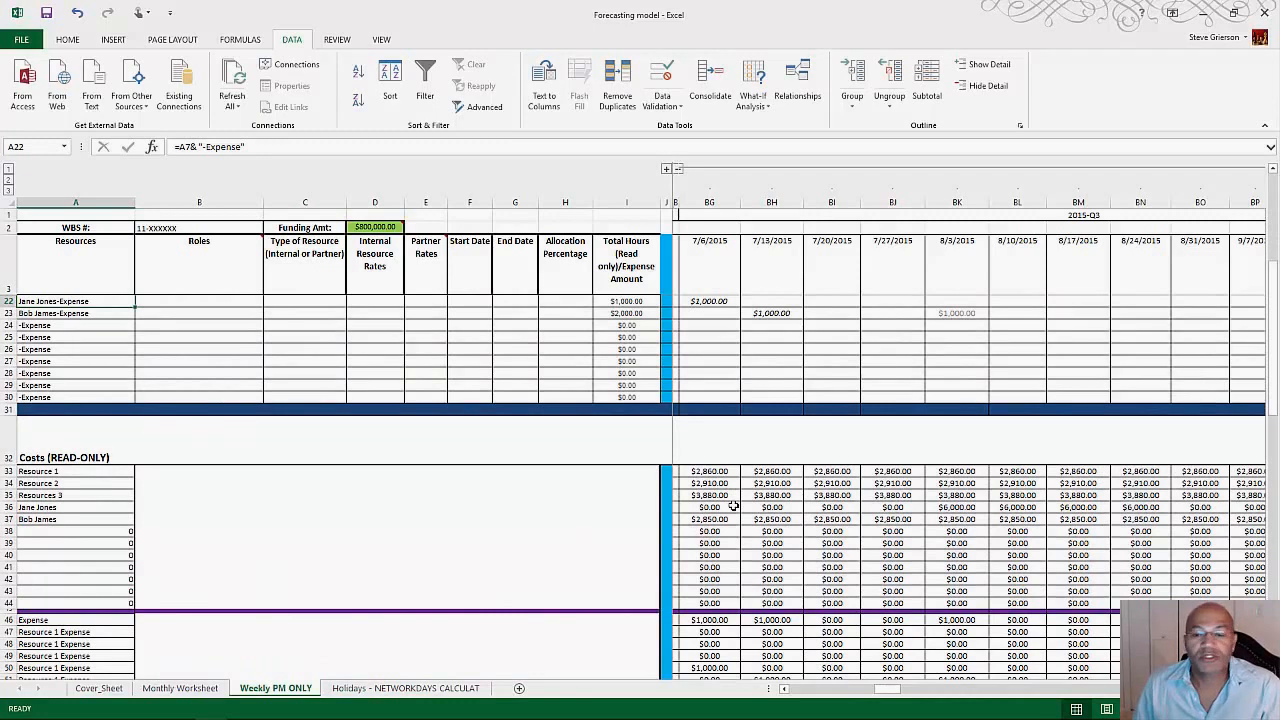
pyautogui.scroll(2, 733, 506)
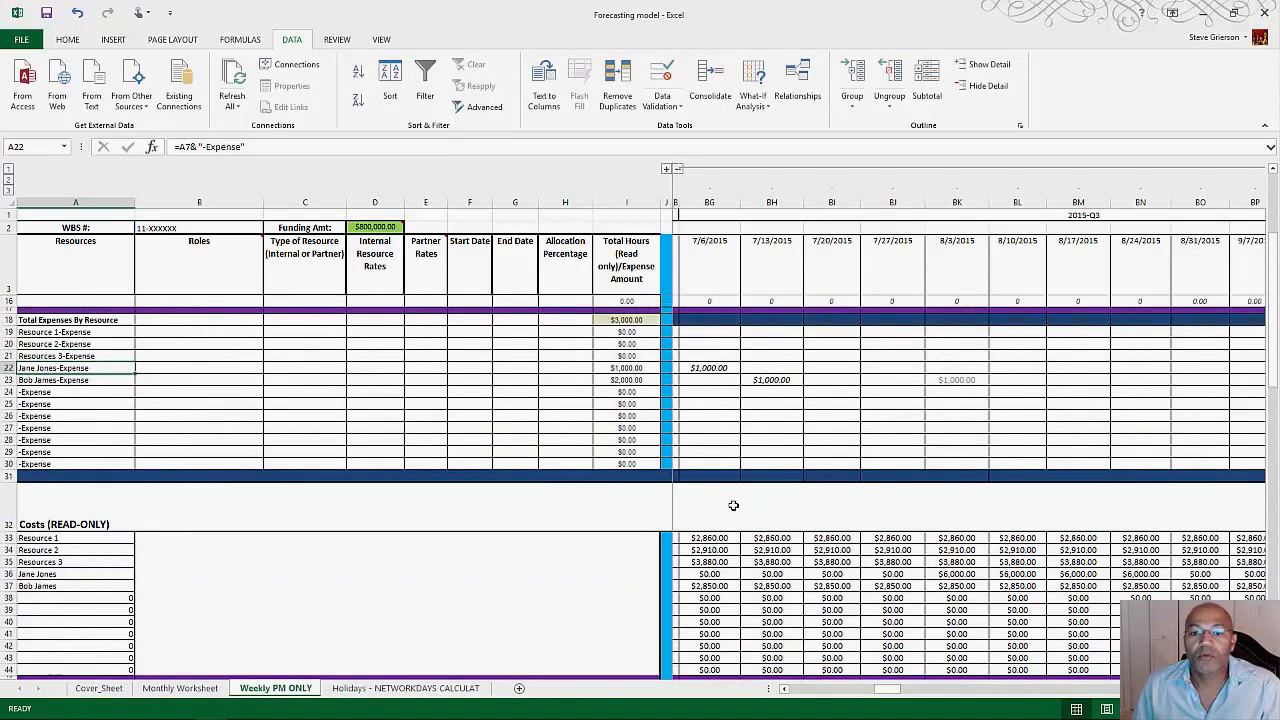
pyautogui.click(720, 537)
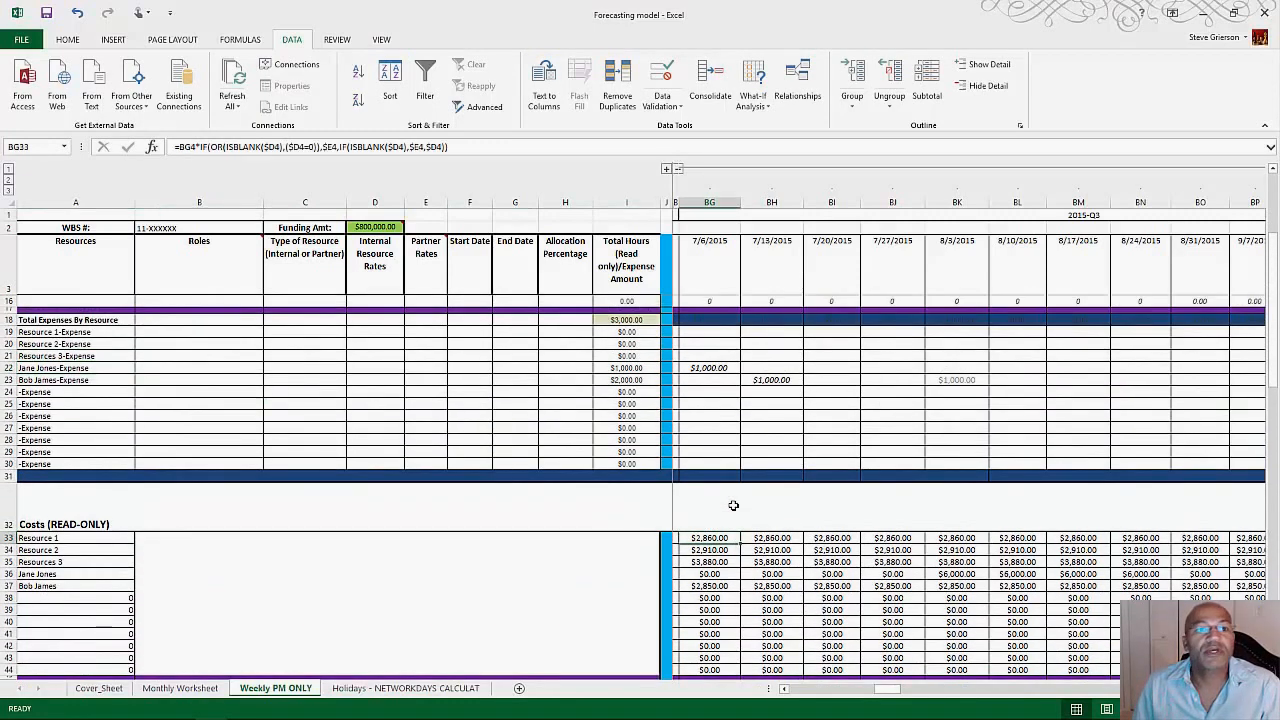
pyautogui.scroll(3, 733, 506)
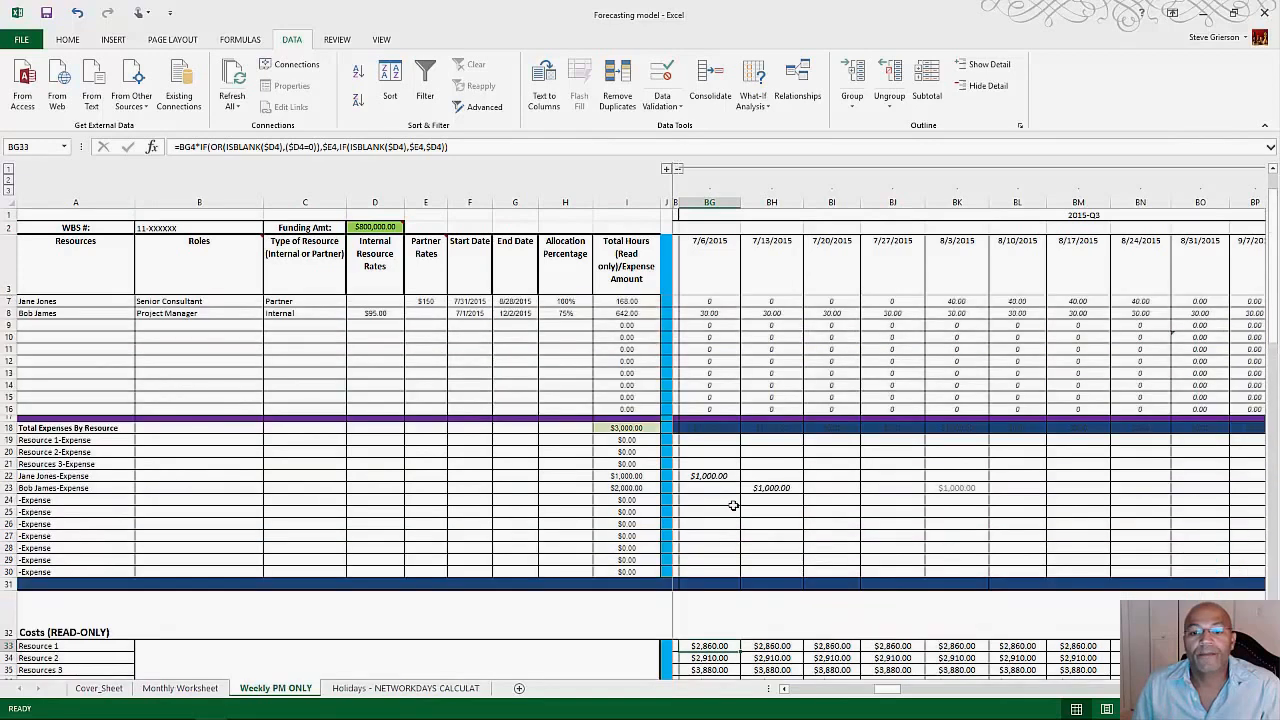
pyautogui.scroll(1, 733, 506)
pyautogui.scroll(-1, 733, 506)
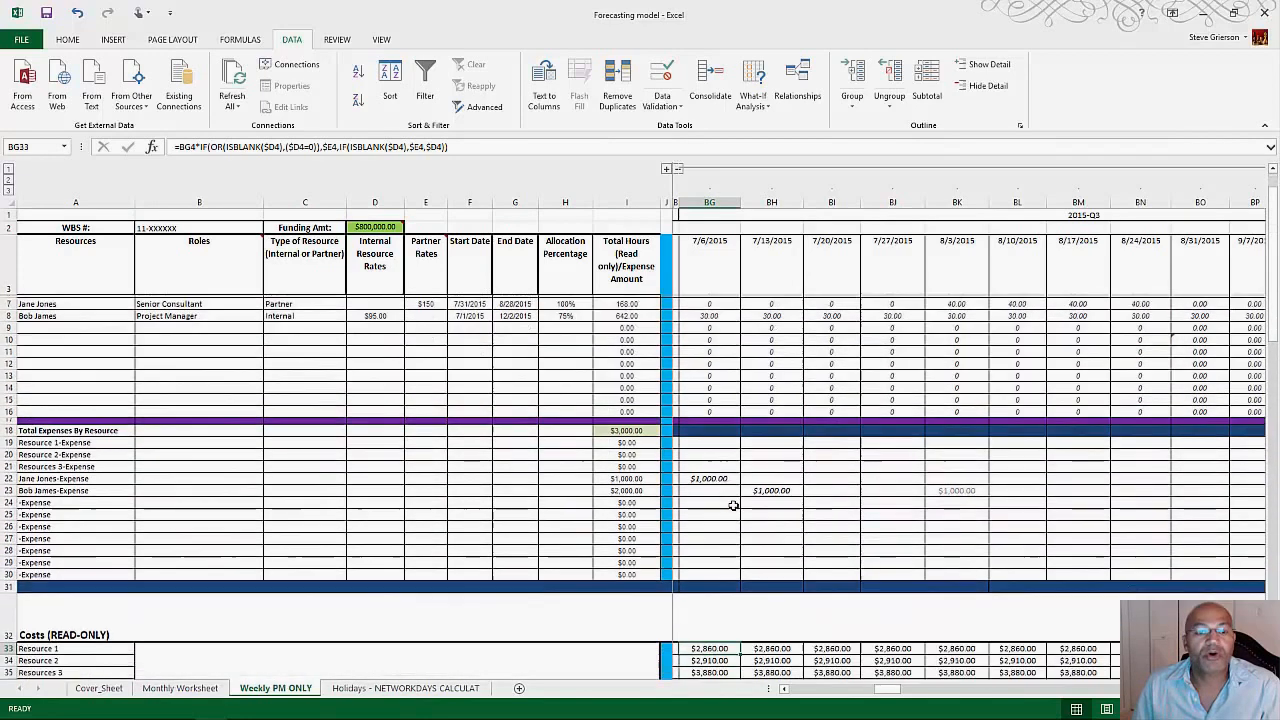
pyautogui.scroll(1, 733, 506)
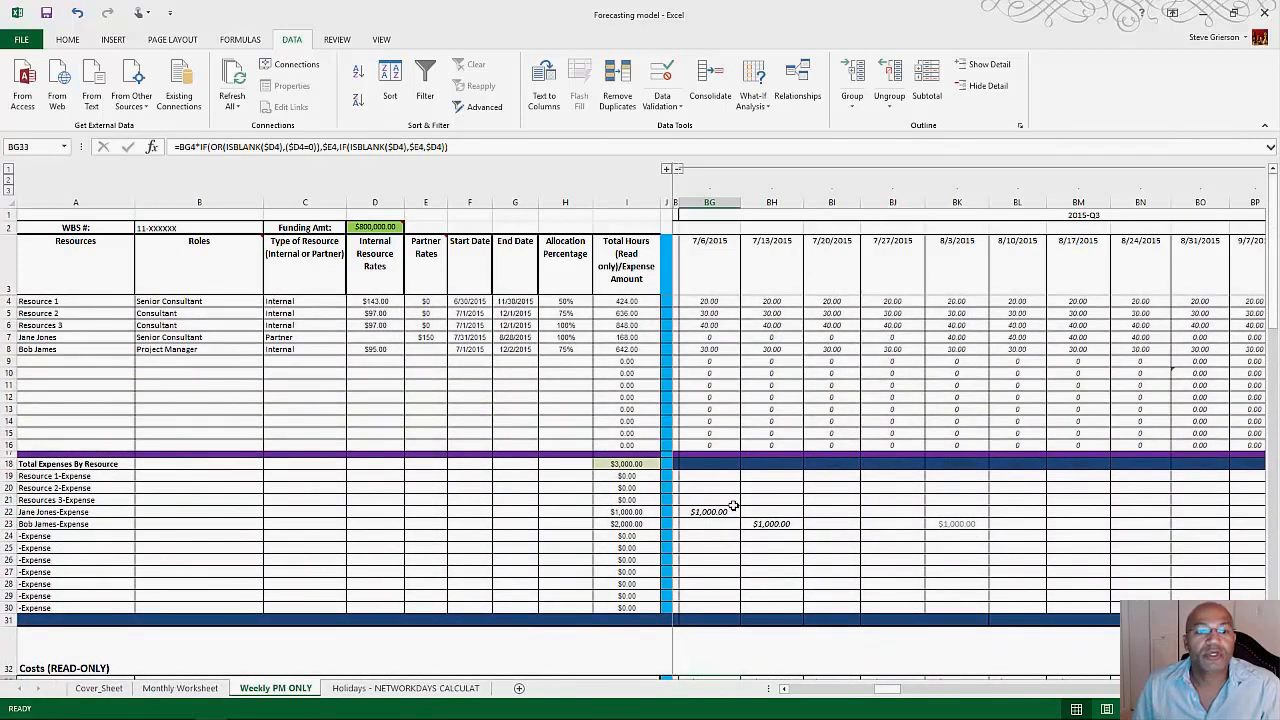
# Step: Select the row 36 costs for the weeks of 8/3/2015 through 8/24/2015 and compare them with the row 7 hours
pyautogui.scroll(-6, 733, 506)
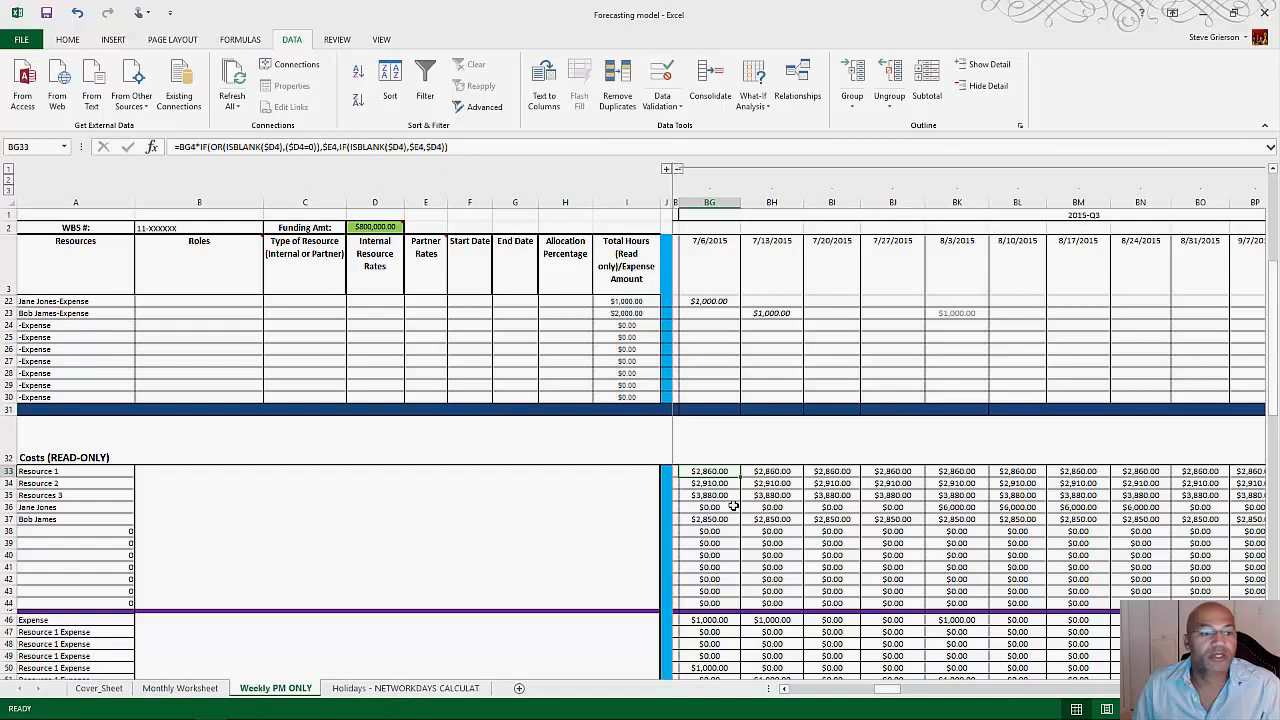
pyautogui.click(9, 507)
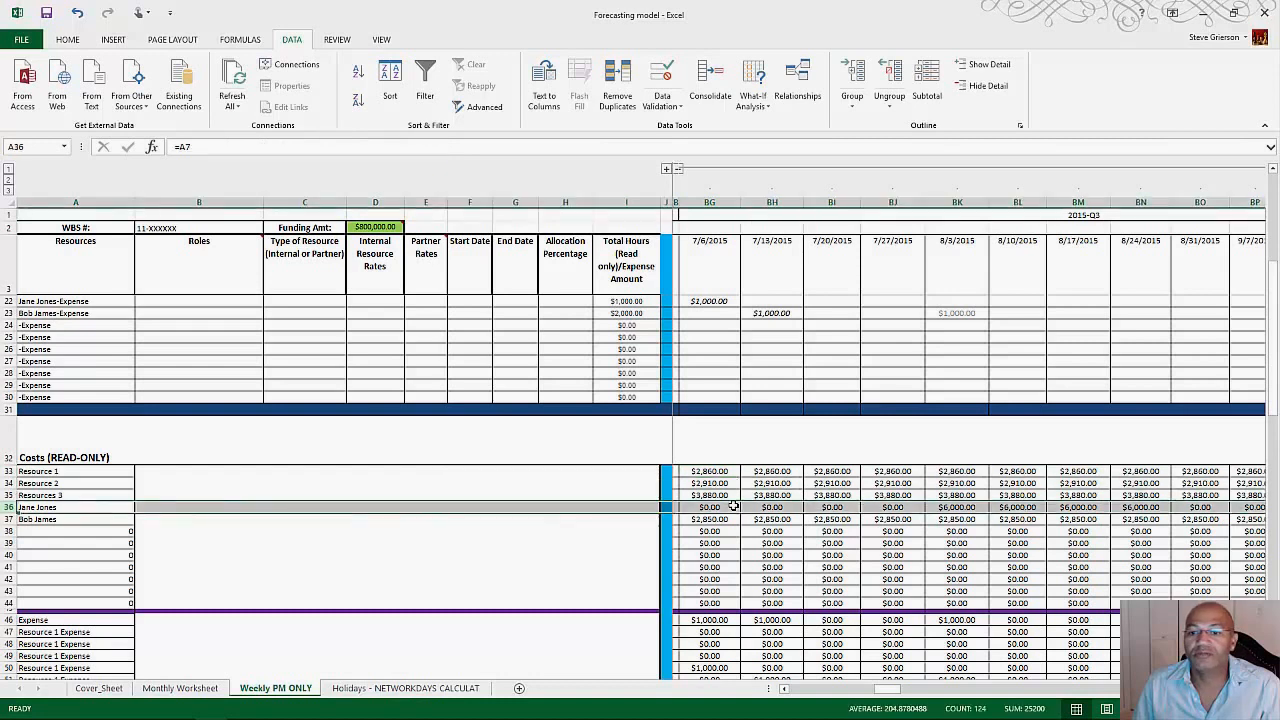
pyautogui.click(957, 507)
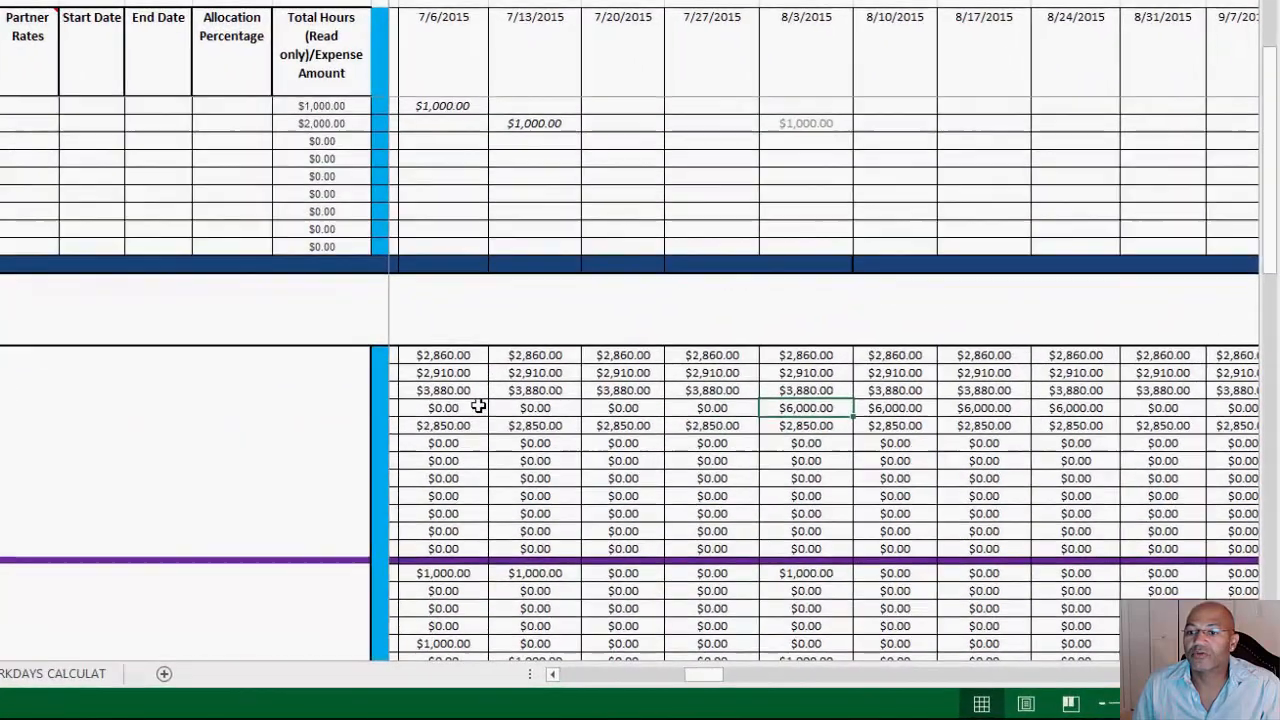
pyautogui.hotkey('shift', 'Right')
pyautogui.hotkey('shift', 'Right')
pyautogui.hotkey('shift', 'Right')
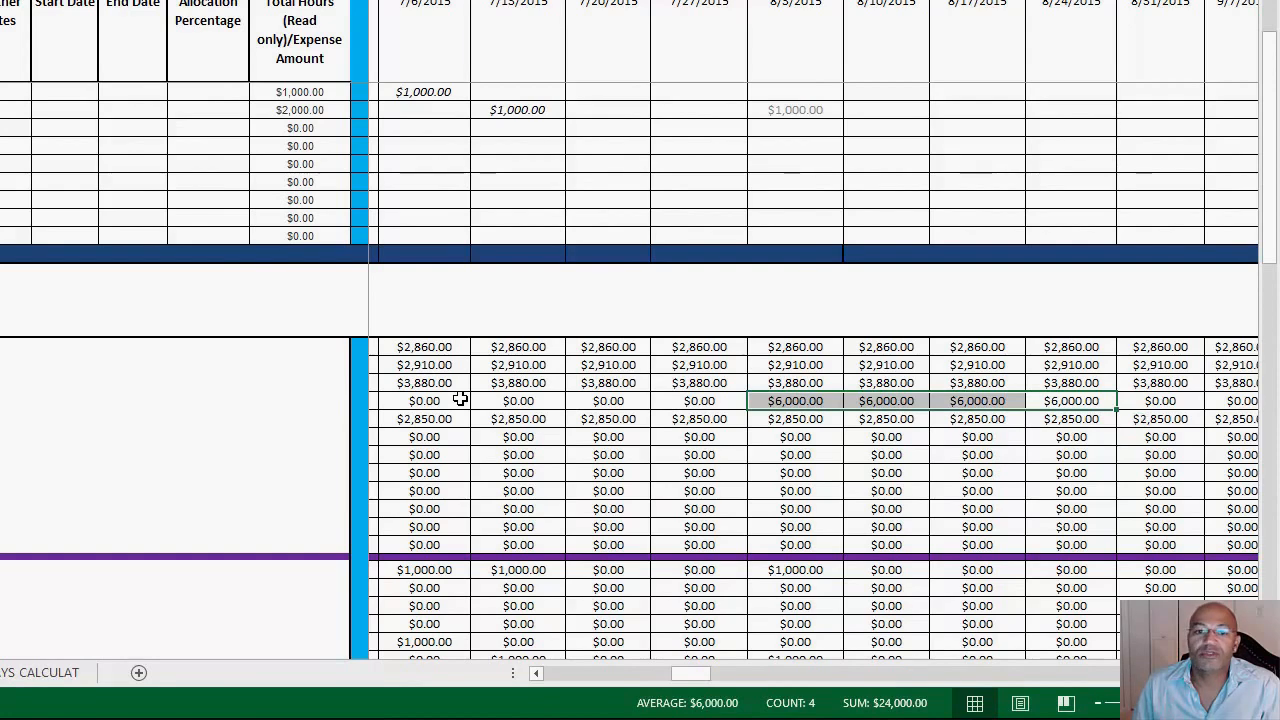
pyautogui.scroll(6, 459, 399)
pyautogui.scroll(1, 459, 399)
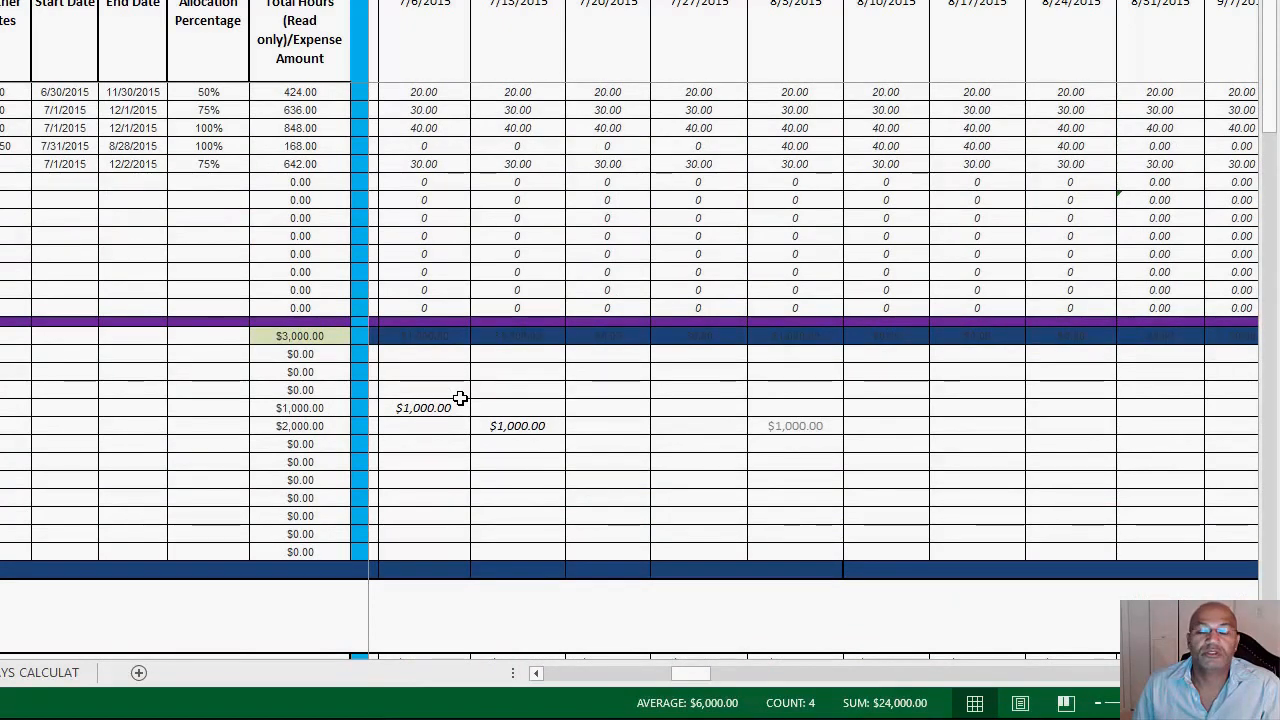
# Step: Review the weekly expense costs and the weekly cost totals at the end of the Costs section
pyautogui.scroll(-4, 459, 398)
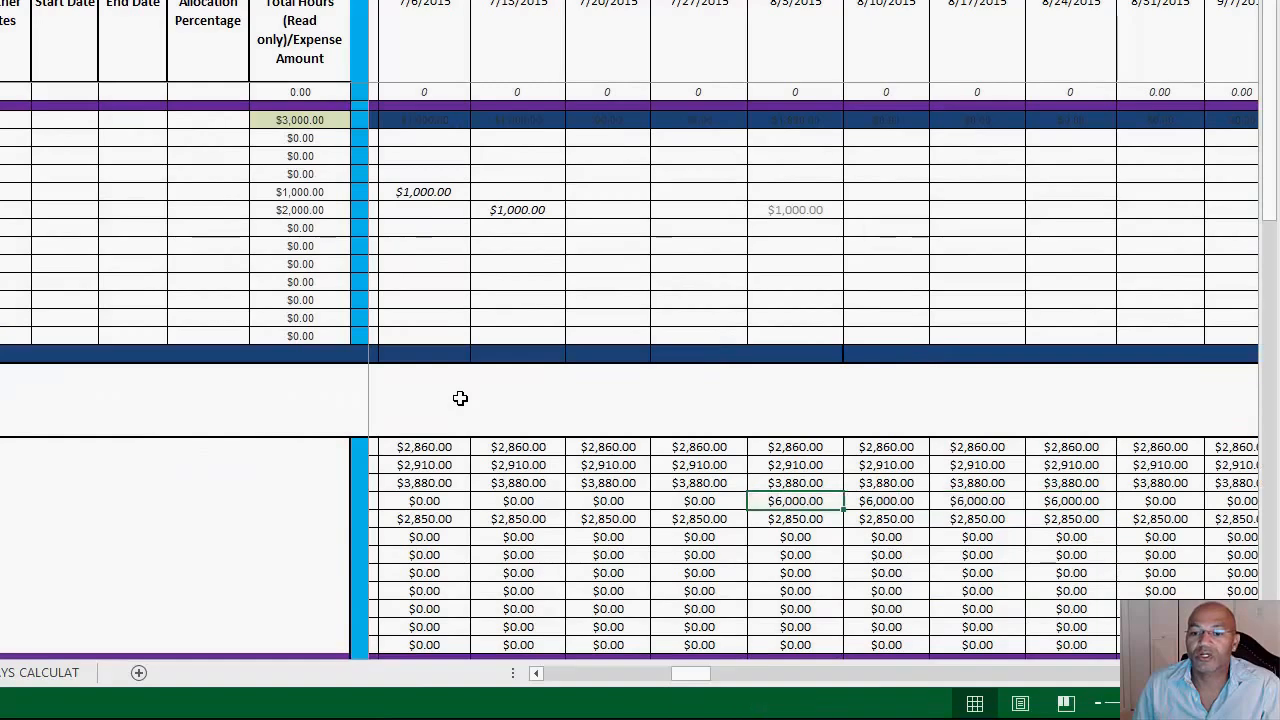
pyautogui.scroll(-7, 459, 398)
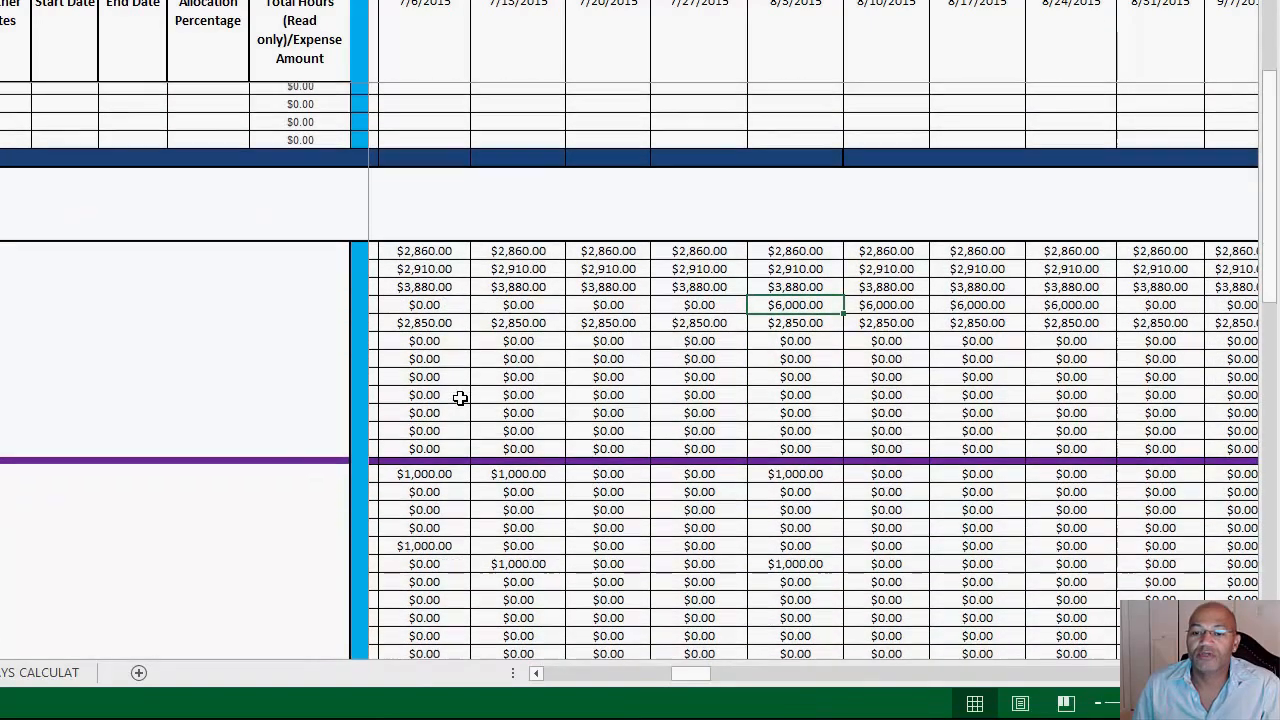
pyautogui.scroll(-2, 459, 398)
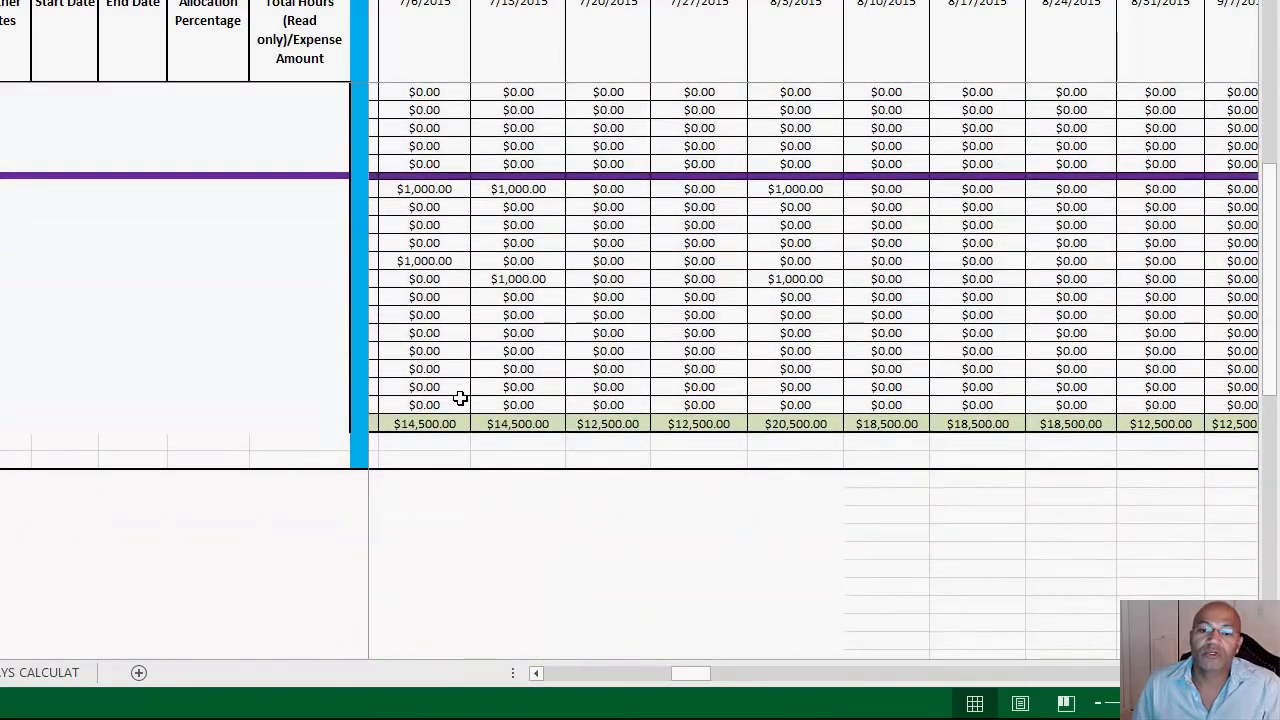
pyautogui.click(460, 399)
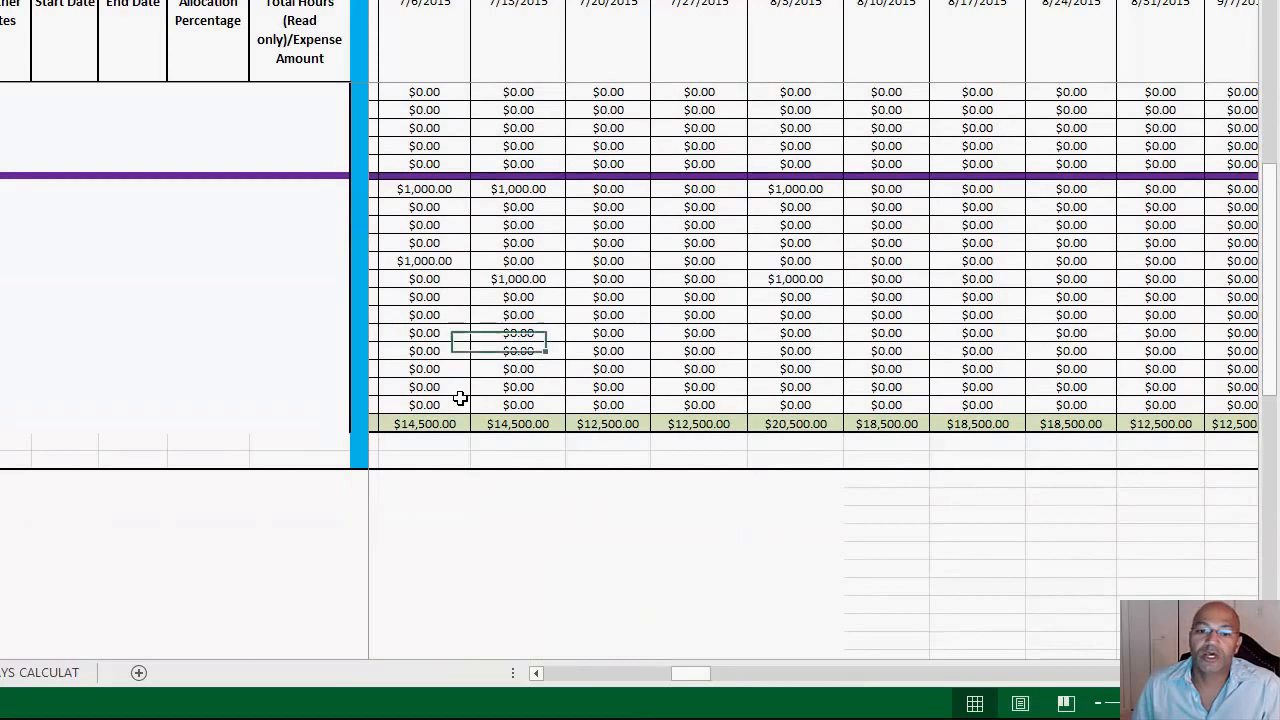